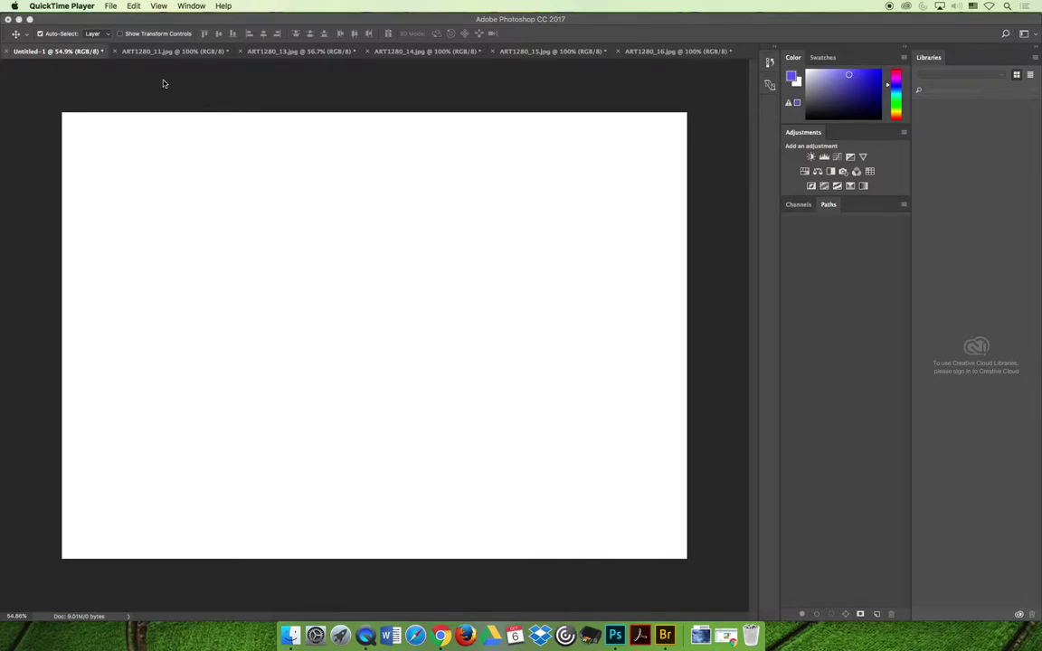
Look through the open images ART1280_11, ART1280_13, ART1280_14, ART1280_15 and ART1280_16
click(839, 224)
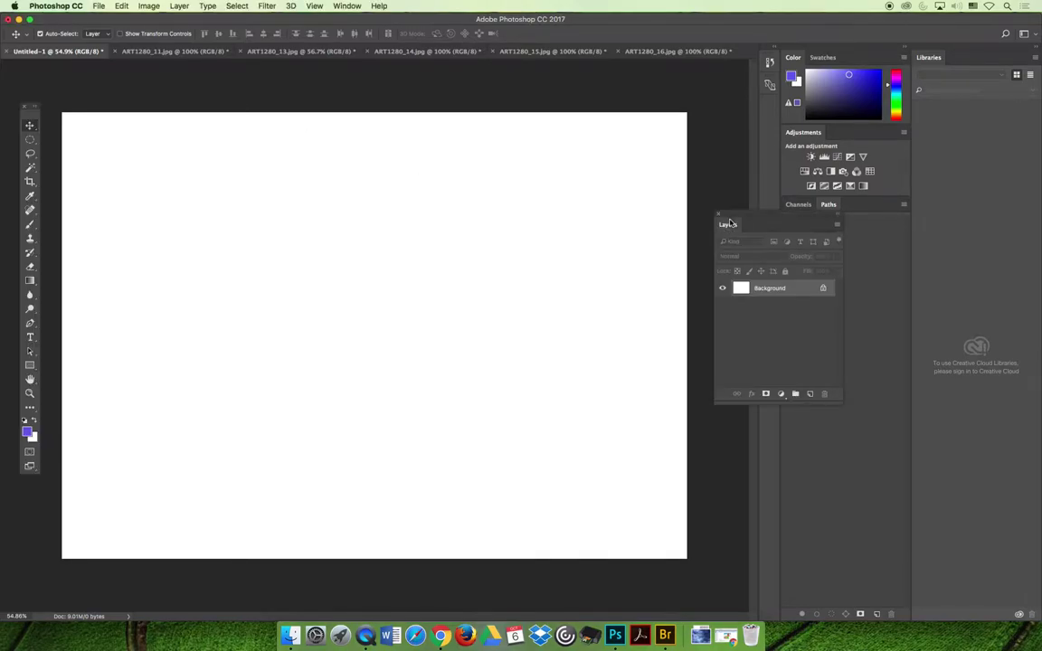
click(172, 51)
click(291, 51)
click(424, 51)
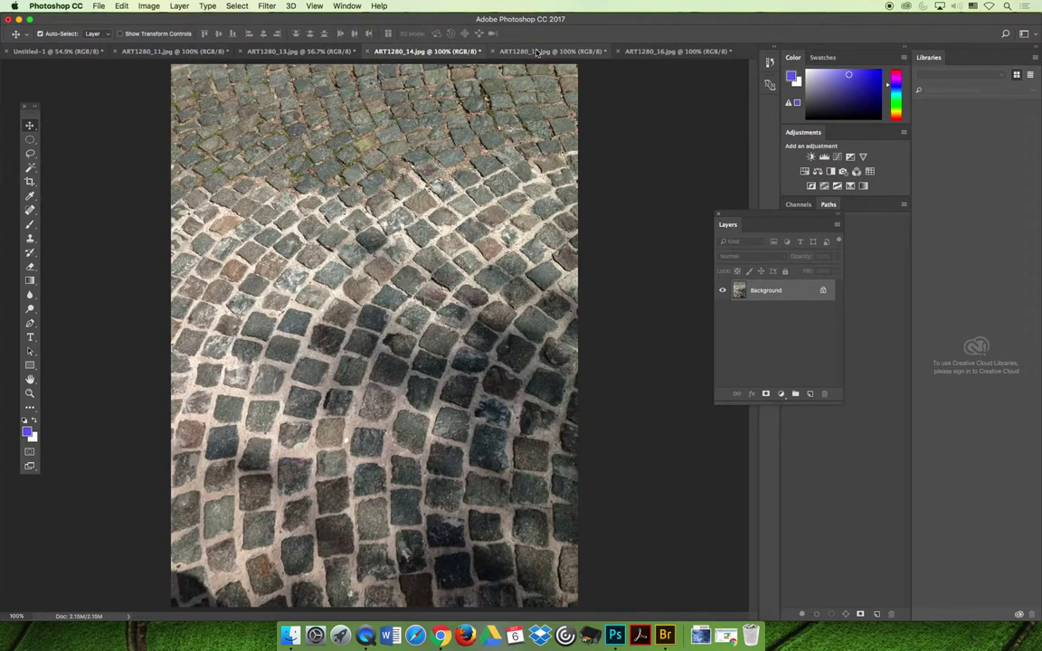
click(548, 52)
click(672, 53)
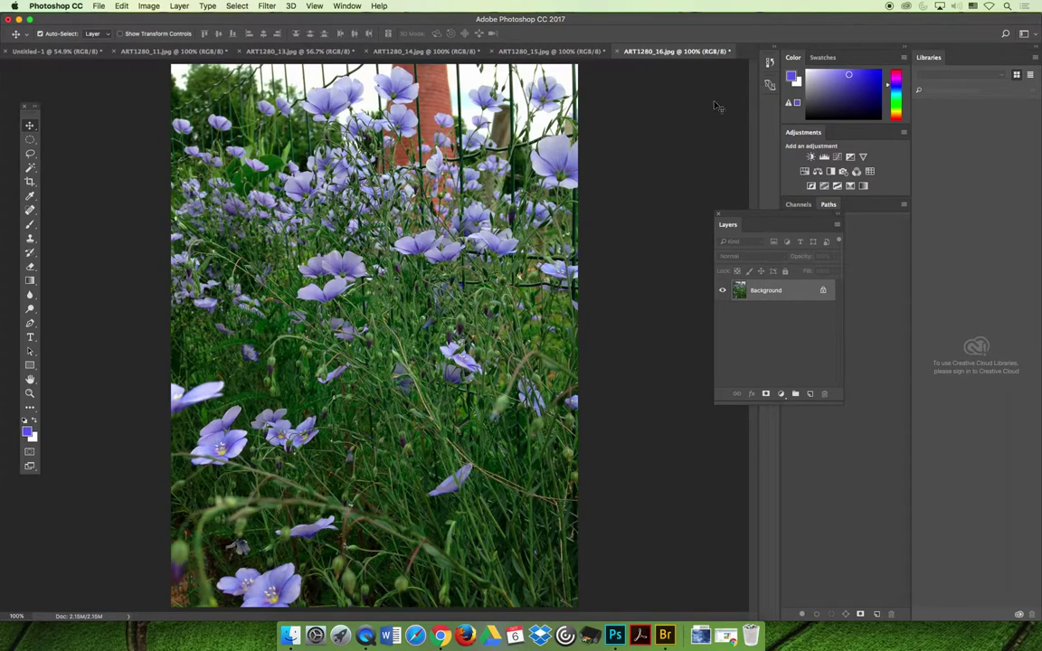
Open ART1280_18c.jpg, ART1280_25.jpg, ART1280_09.jpg, ART1280_37.jpeg and ART1280_32.jpg together from the Desktop
click(99, 6)
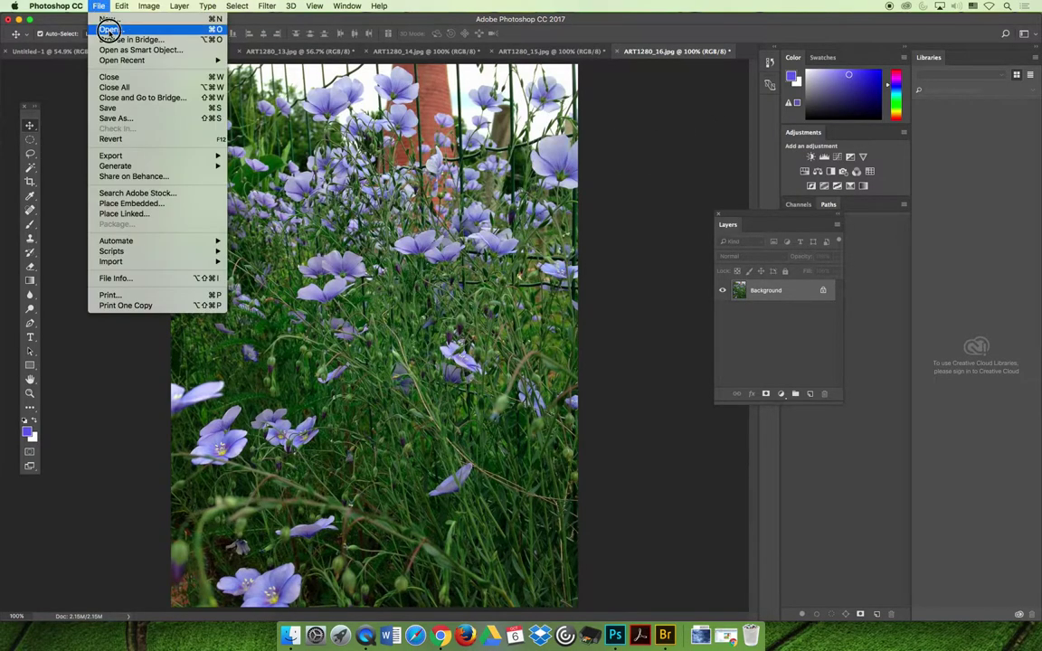
click(107, 26)
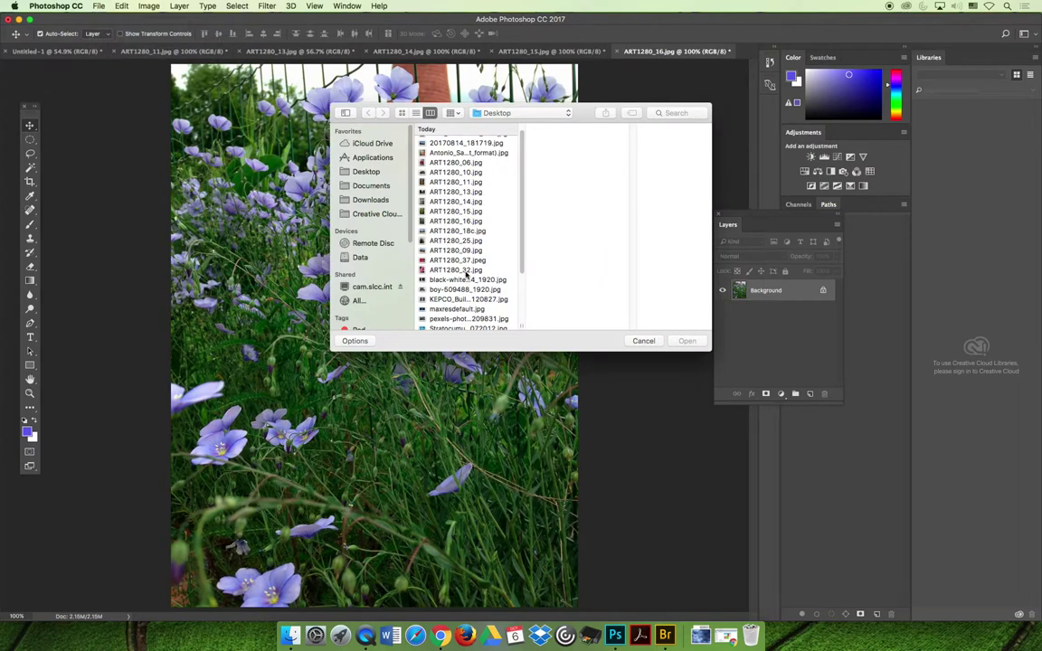
click(470, 261)
key(Up)
key(Up)
key(Up)
key(Up)
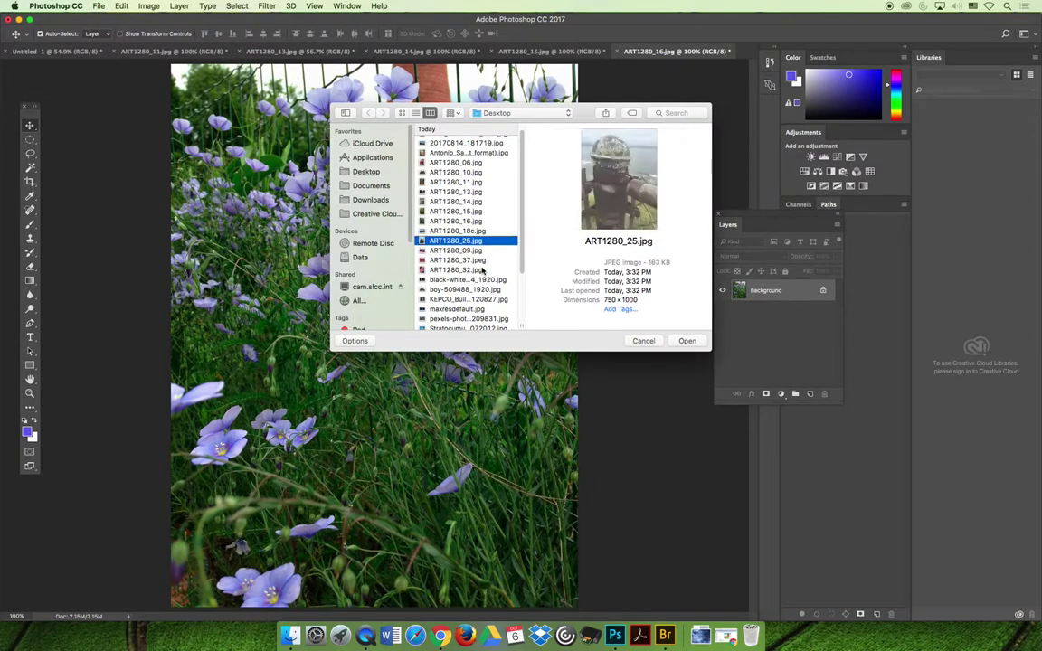
key(Down)
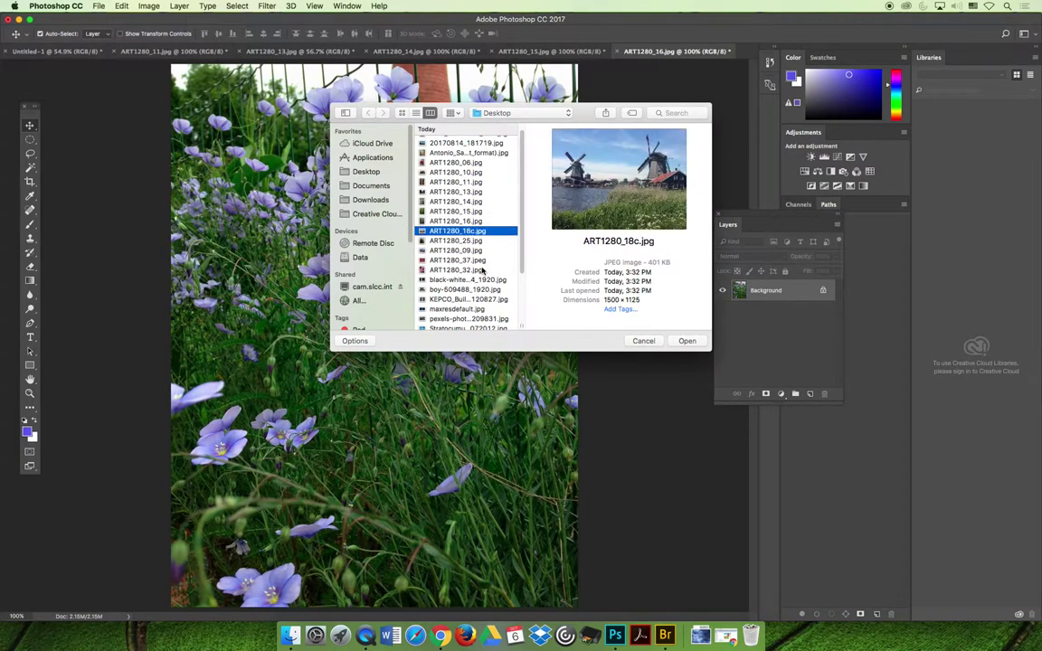
key(shift+Down)
key(shift+Down)
key(shift+Down)
key(shift+Down)
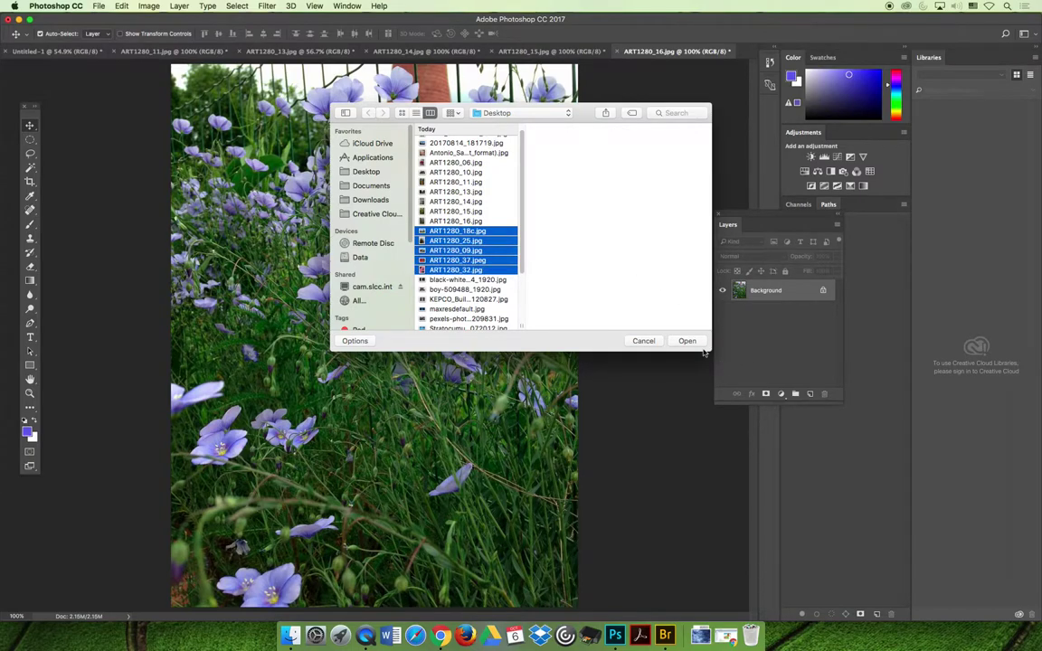
click(686, 341)
Assign the working RGB profile, Adobe RGB (1998), to the opened images that lack an embedded profile
click(558, 245)
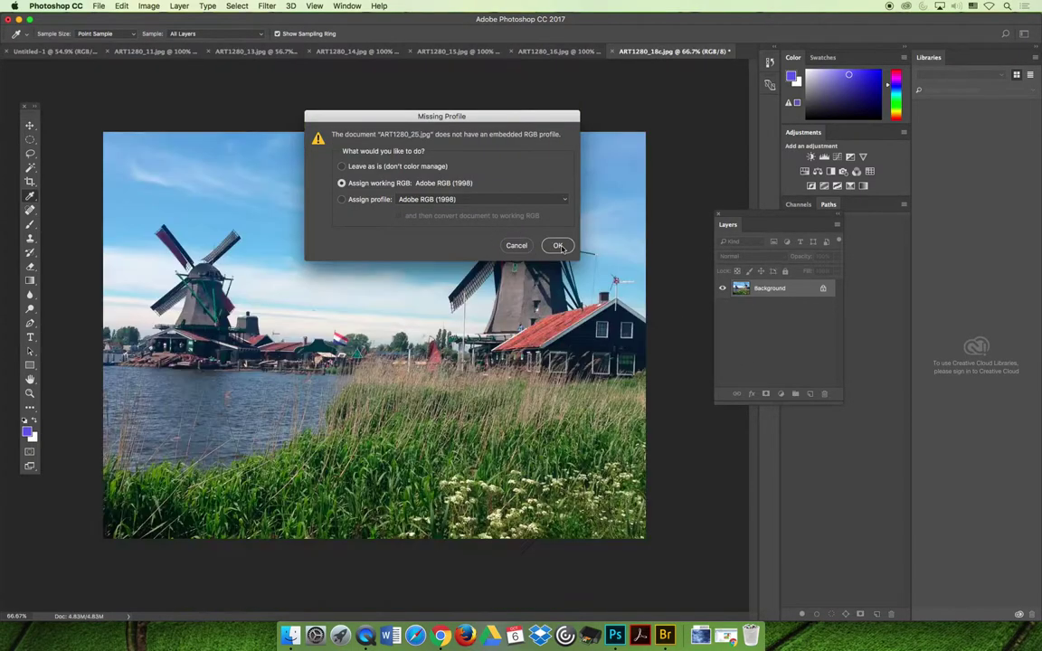
click(558, 246)
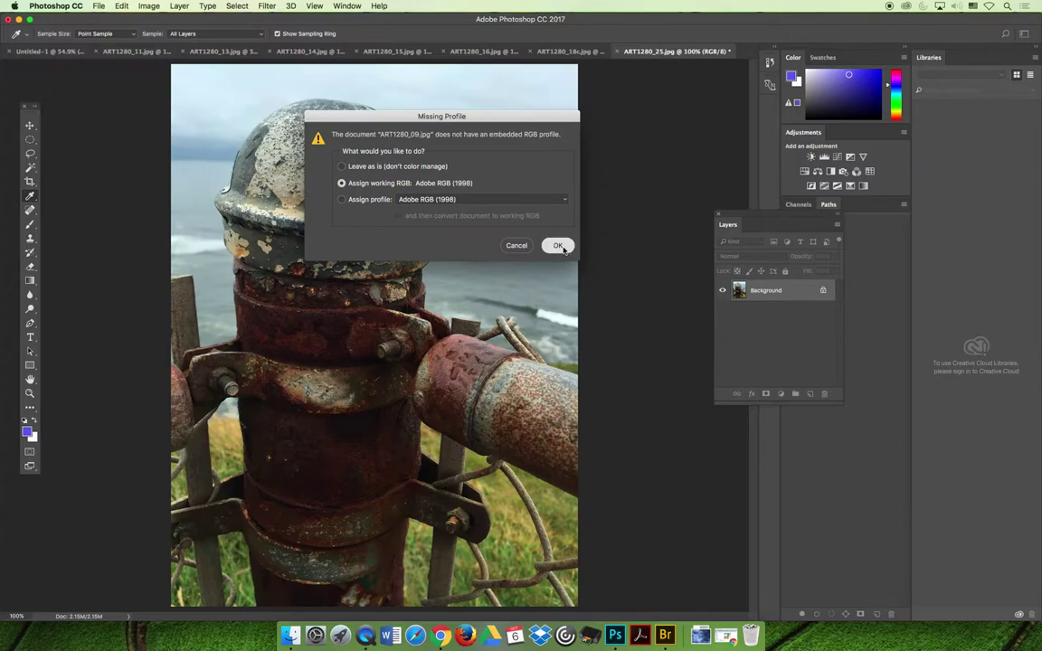
click(560, 246)
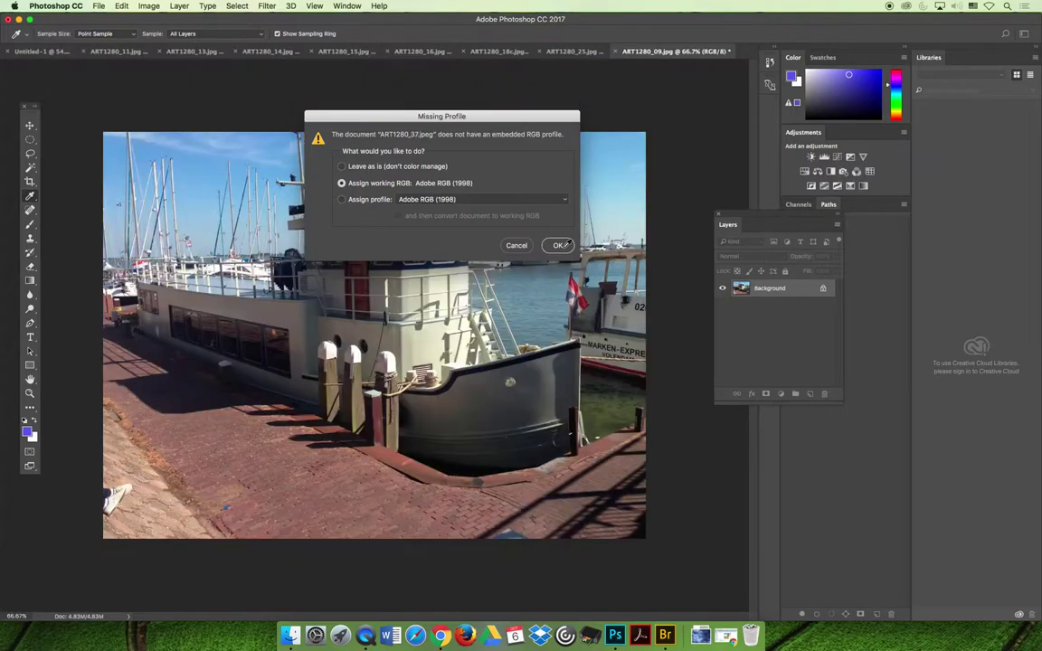
click(559, 245)
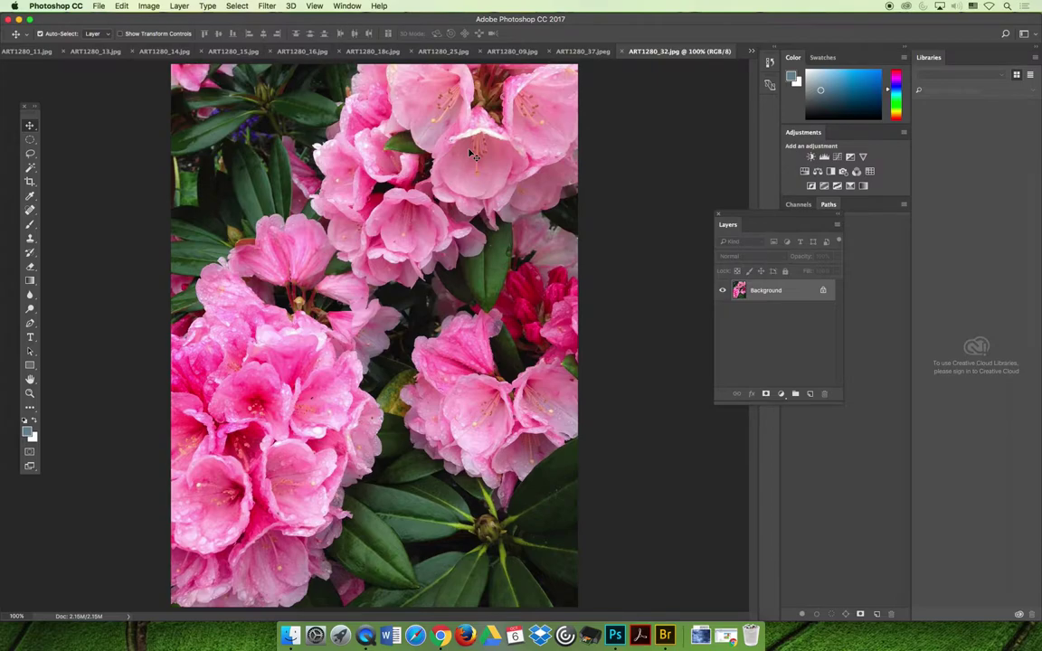
Set the resolution of the windmill image ART1280_18c.jpg to 300 pixels/inch
click(289, 51)
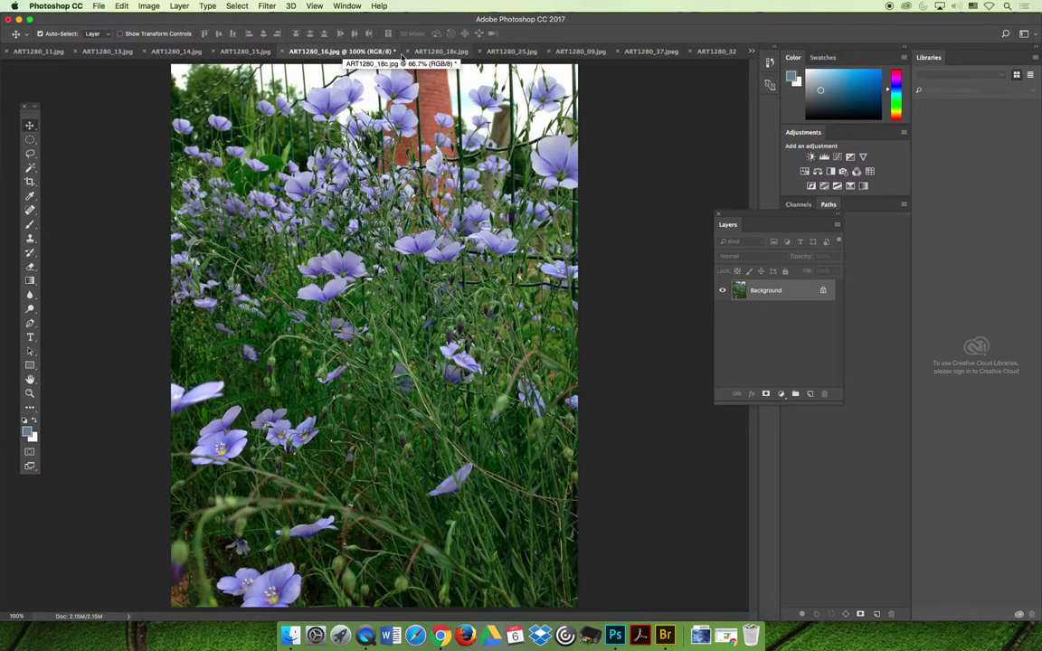
click(431, 52)
click(149, 7)
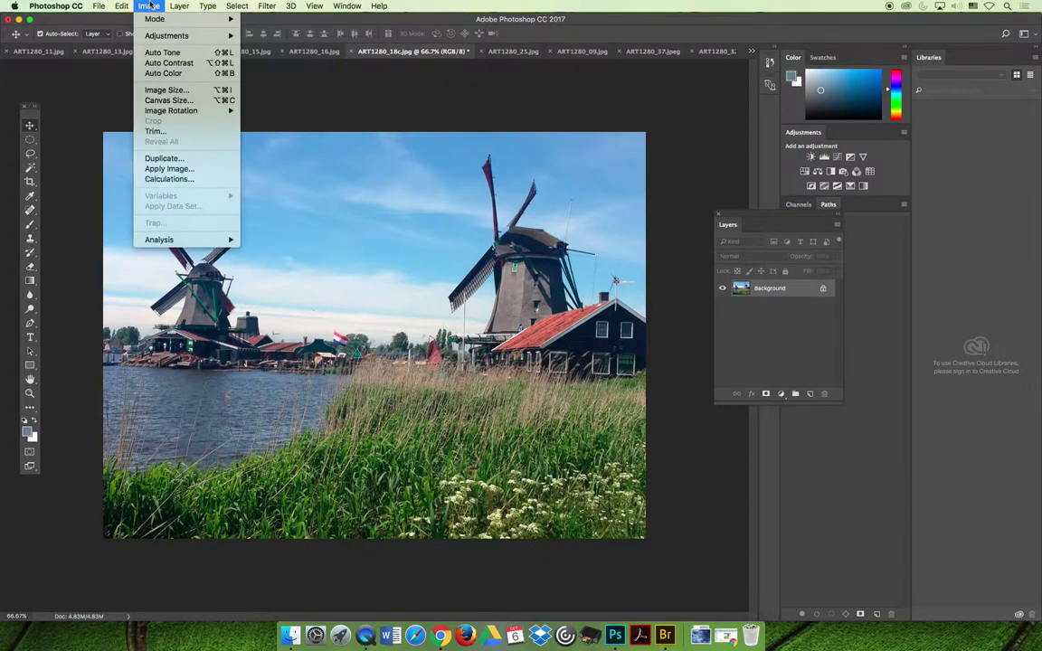
click(179, 92)
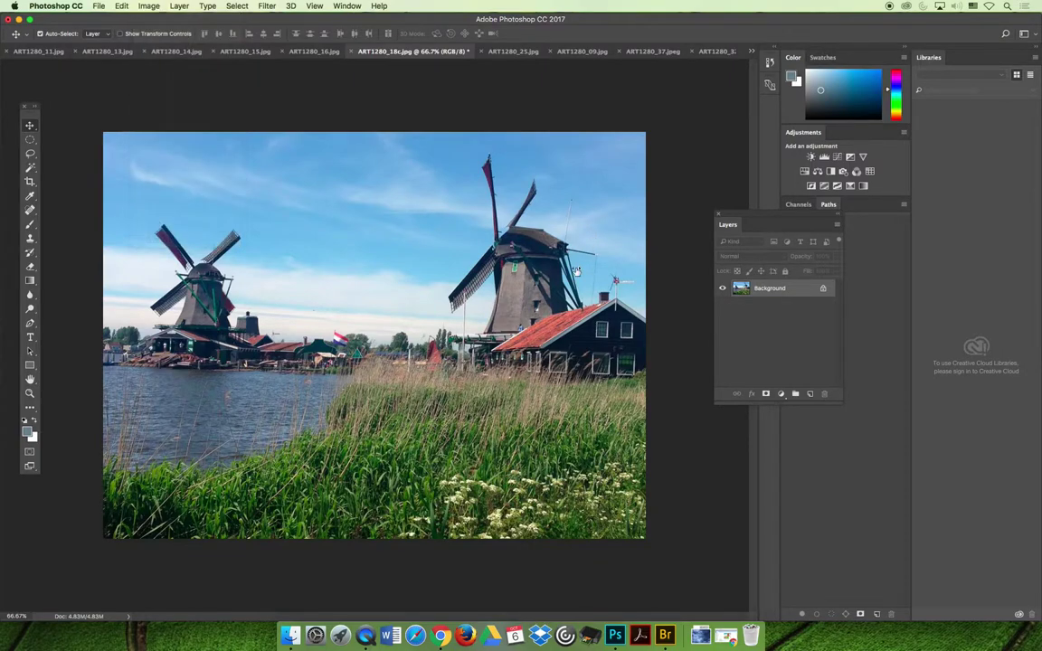
text(300)
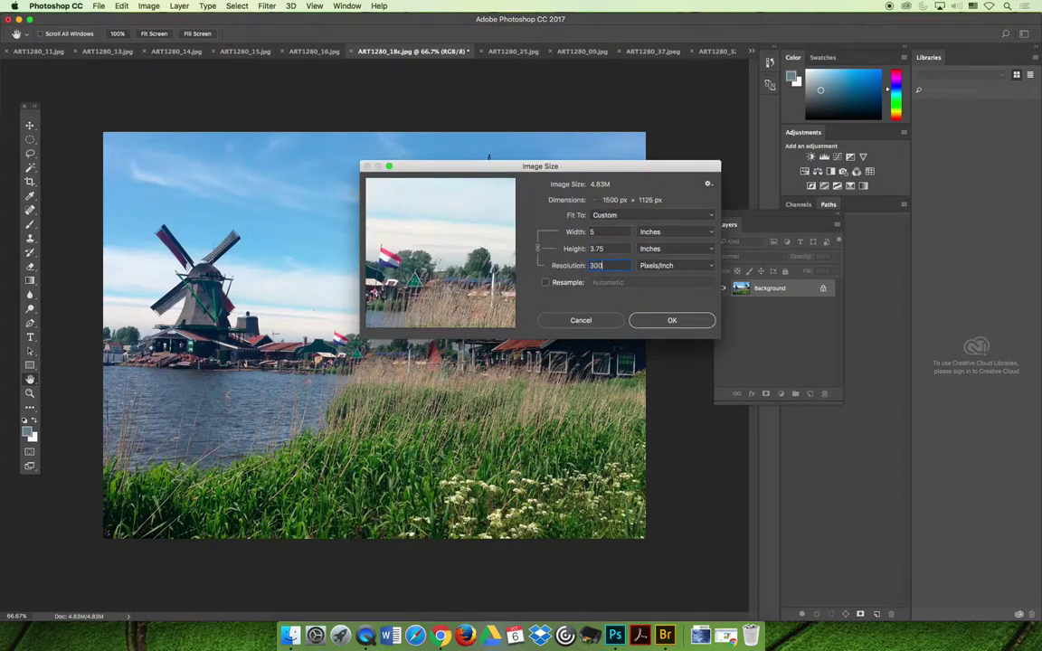
click(669, 319)
Set the resolution of the rusty post image ART1280_25.jpg to 300 pixels/inch
click(510, 51)
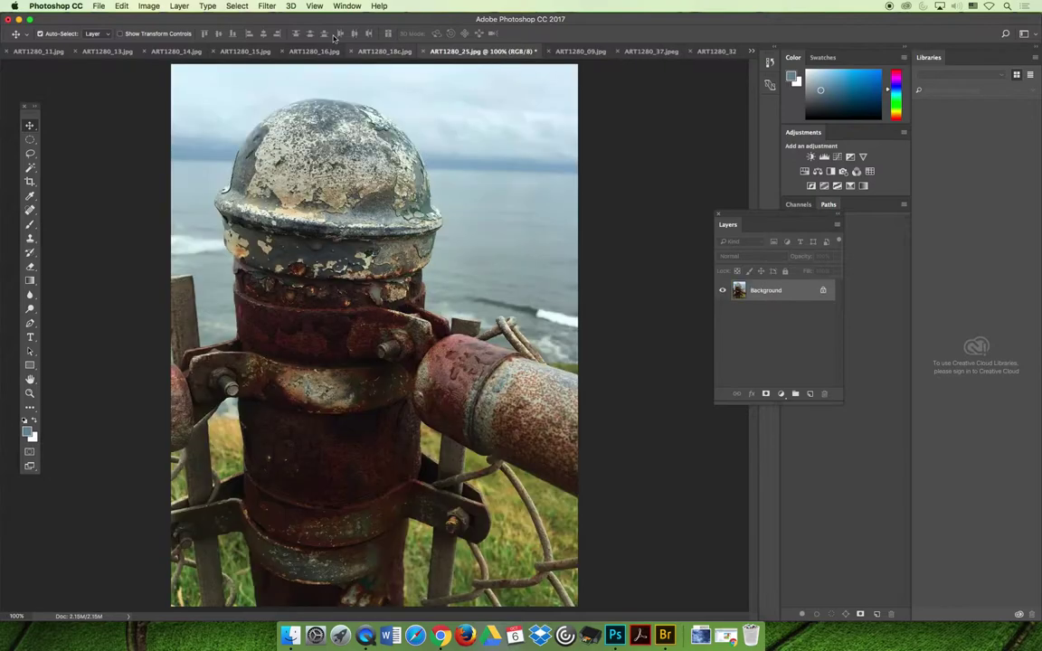
click(152, 7)
click(156, 91)
key(Tab)
key(Tab)
text(300)
click(670, 321)
Set the resolution of the boat image ART1280_09.jpg to 300 pixels/inch
click(579, 52)
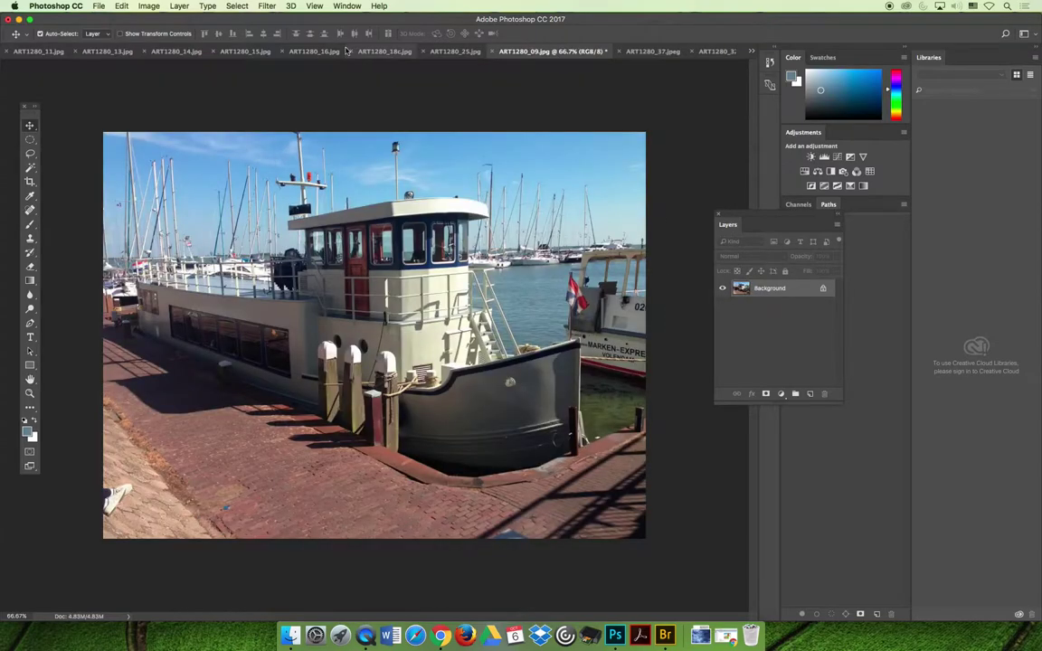
click(149, 6)
click(156, 91)
key(Tab)
key(Tab)
text(300)
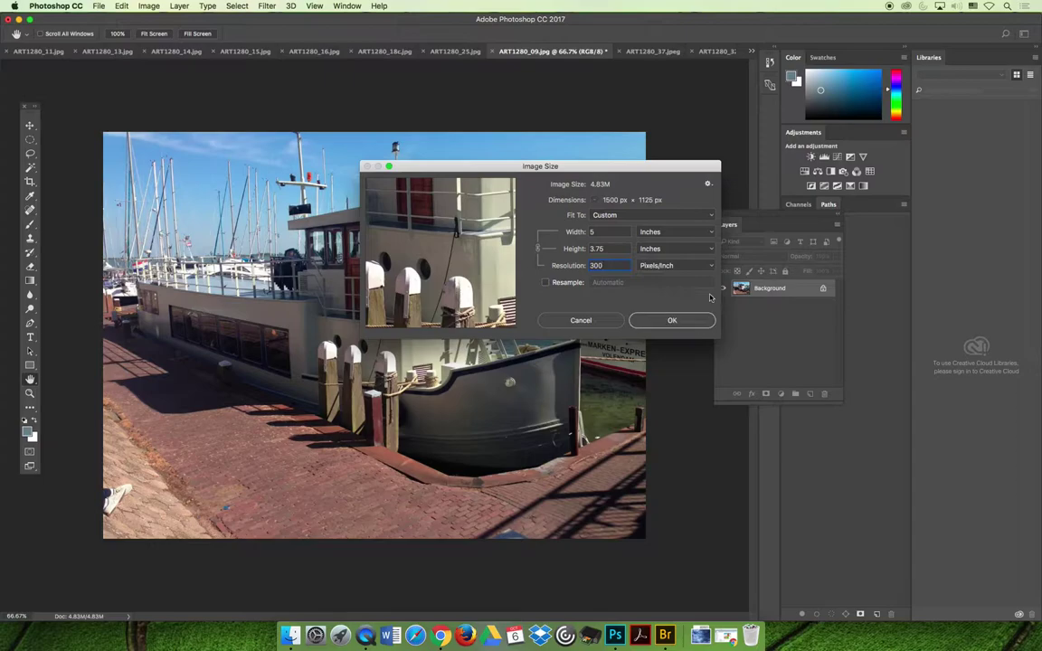
click(703, 319)
Set the resolution of the red flower image ART1280_37.jpeg to 300 pixels/inch
click(645, 51)
click(149, 7)
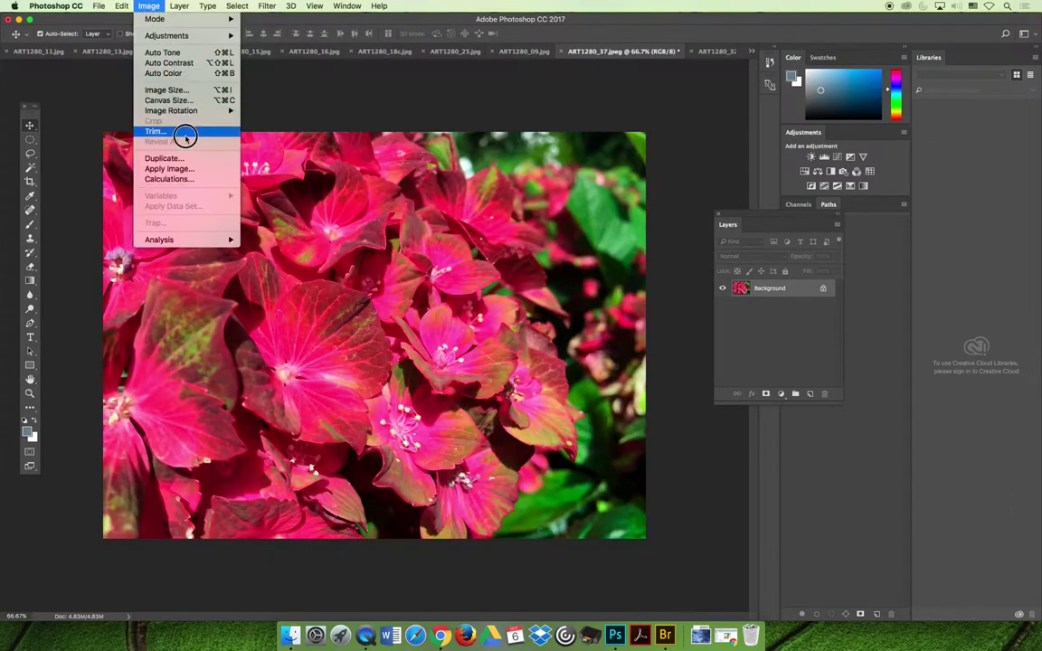
click(161, 90)
double_click(606, 266)
text(300)
click(674, 320)
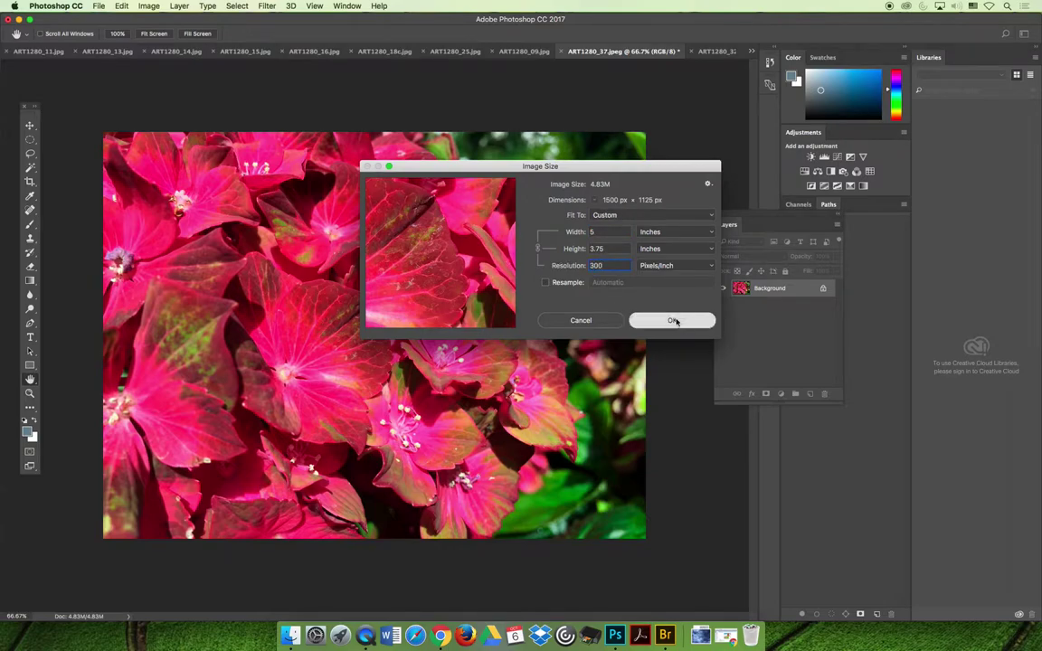
Set the resolution of the pink flower image ART1280_32.jpg to 300 pixels/inch
click(724, 52)
click(149, 6)
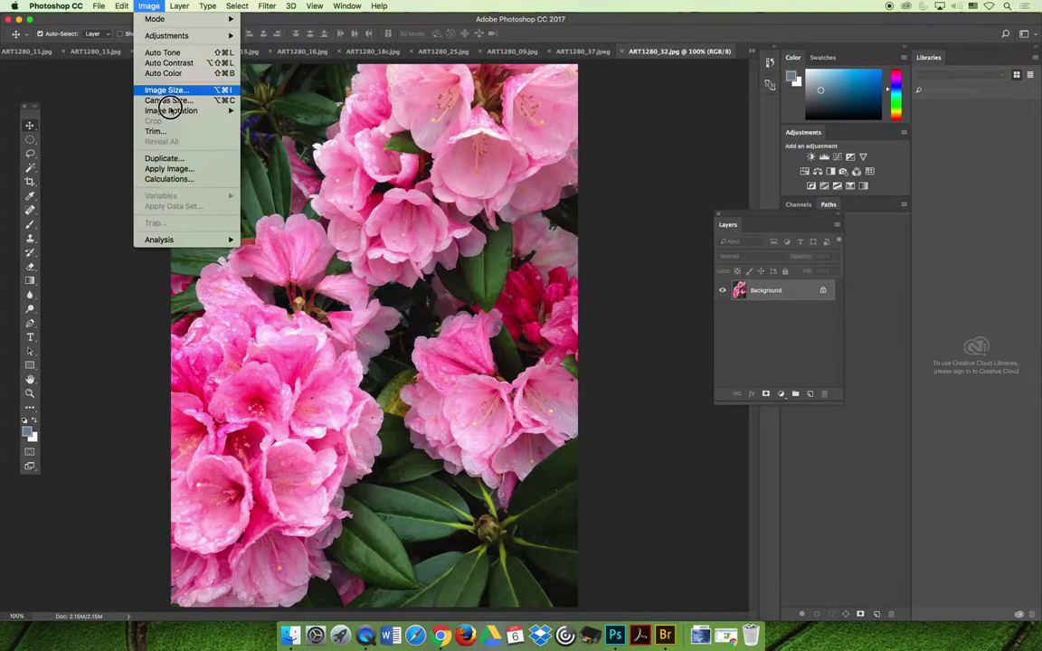
click(164, 91)
double_click(608, 266)
text(300)
key(Return)
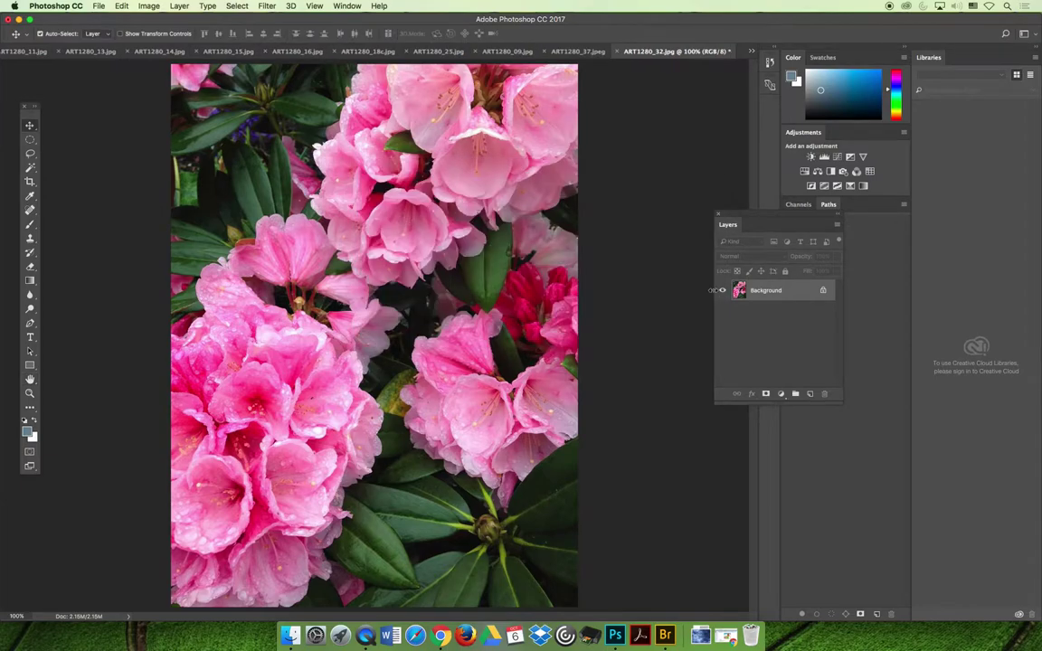
Lasso an oval area in the middle of the bicycle image ART1280_11.jpg with a 10 px feather
click(750, 52)
click(751, 52)
click(750, 52)
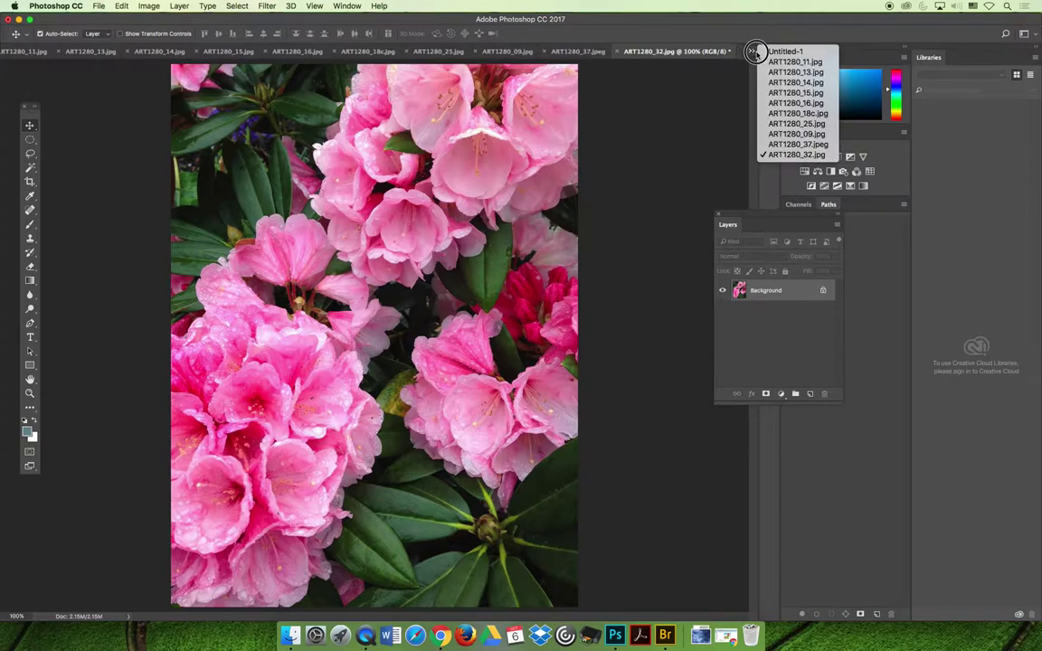
click(790, 65)
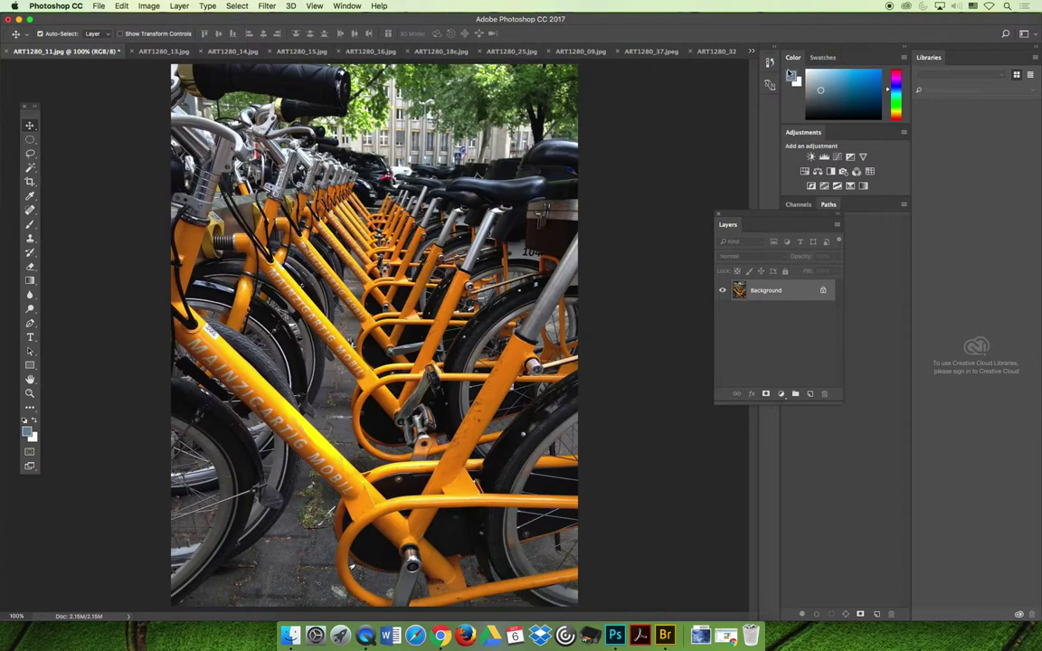
click(30, 153)
drag(404, 416, 398, 418)
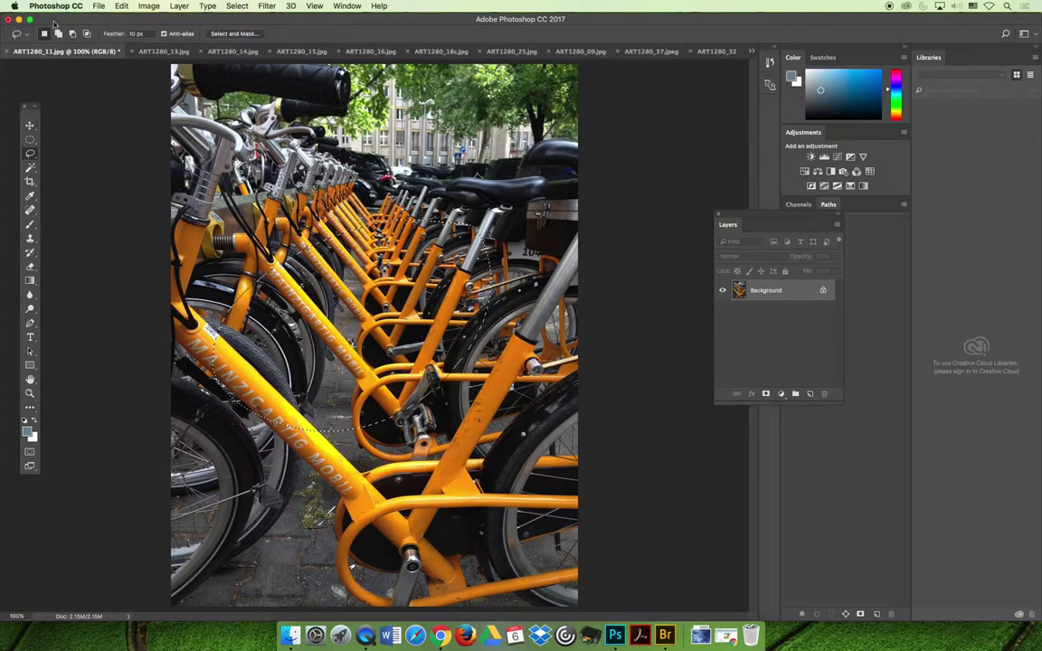
Paste the selected bicycle area into the blank Untitled-1 document
click(751, 51)
click(777, 46)
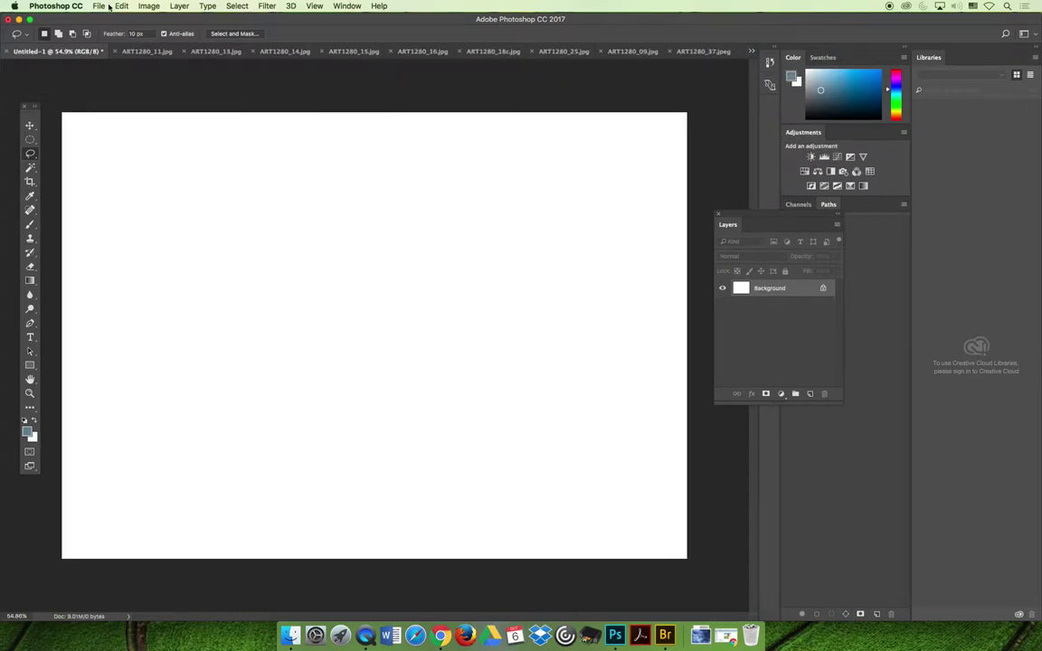
key(super+v)
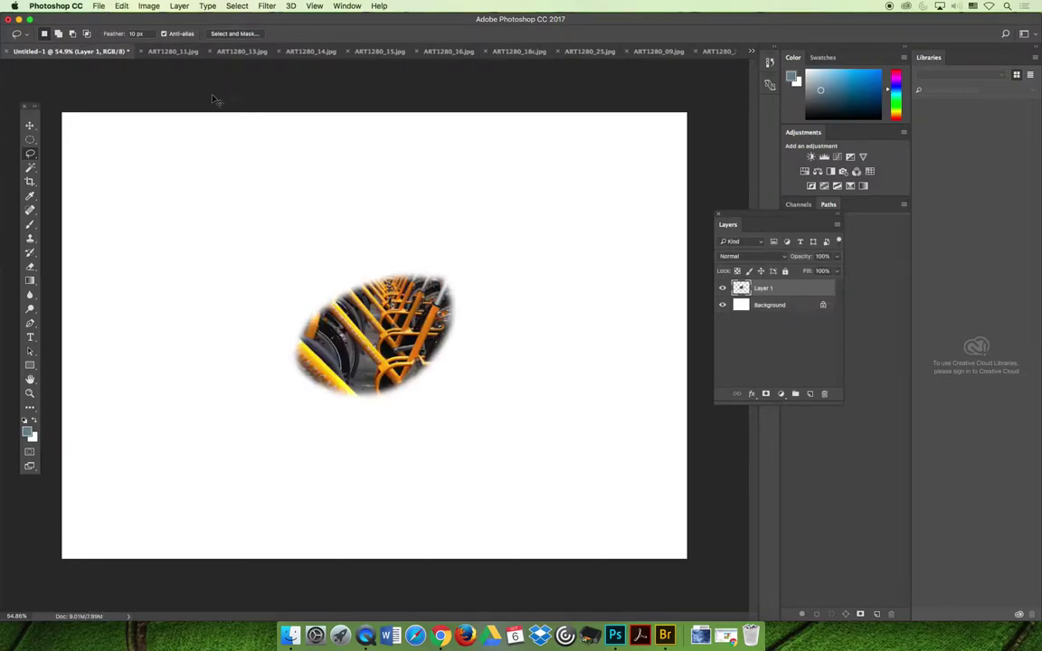
Undo the paste in Untitled-1 and clear the lasso selection in ART1280_11.jpg
key(super+z)
key(v)
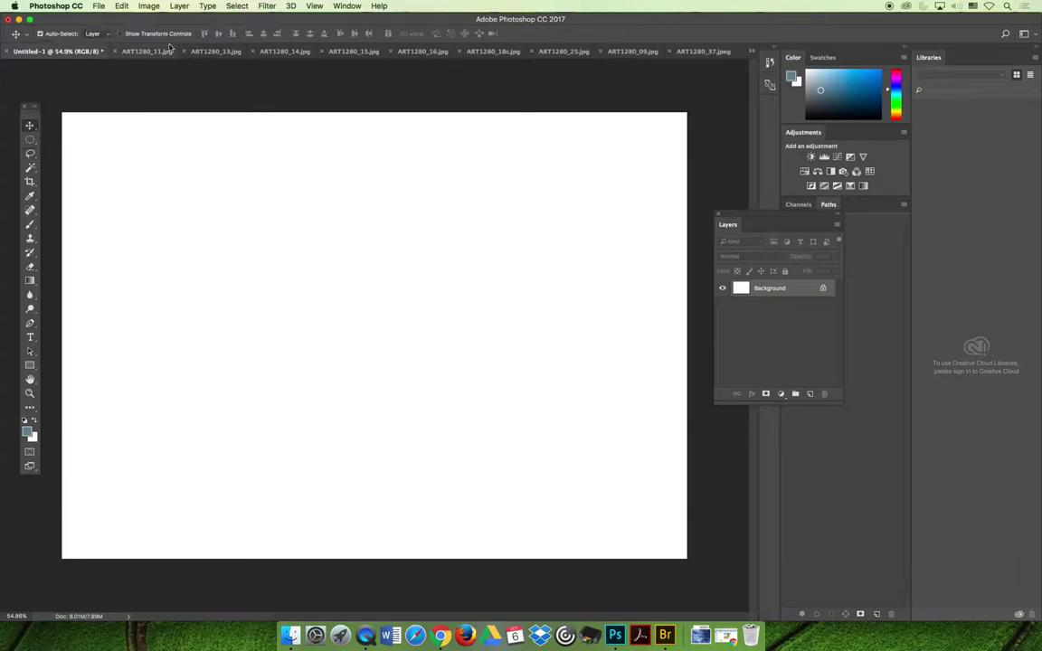
click(170, 50)
key(super+d)
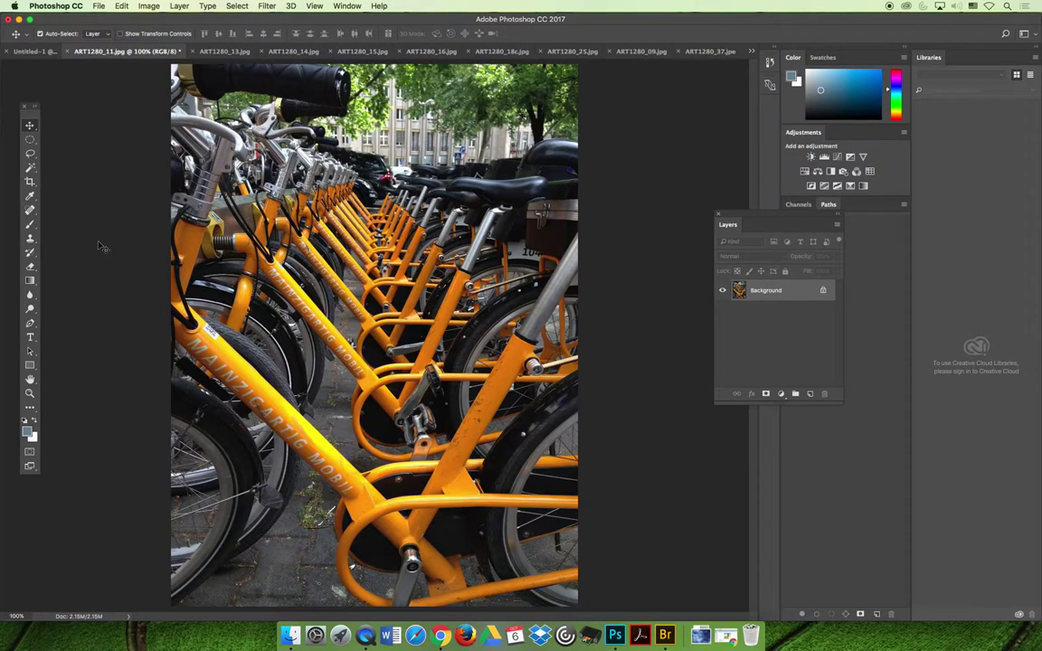
Reposition the toolbox beside the bicycle image and expand it to two columns
drag(31, 106, 122, 125)
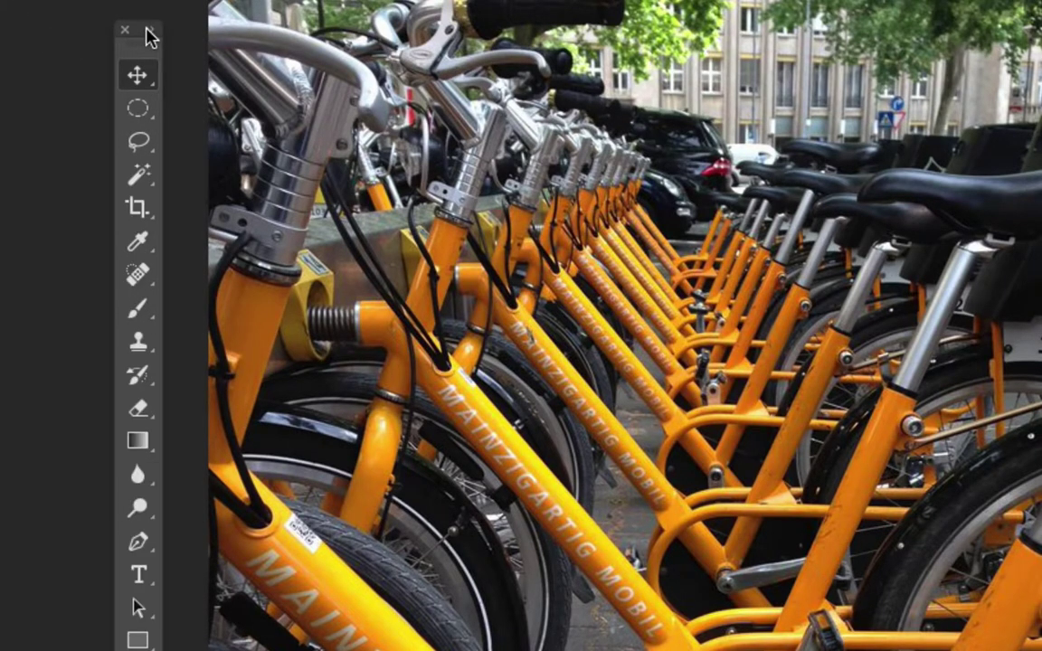
click(148, 33)
drag(153, 36, 187, 96)
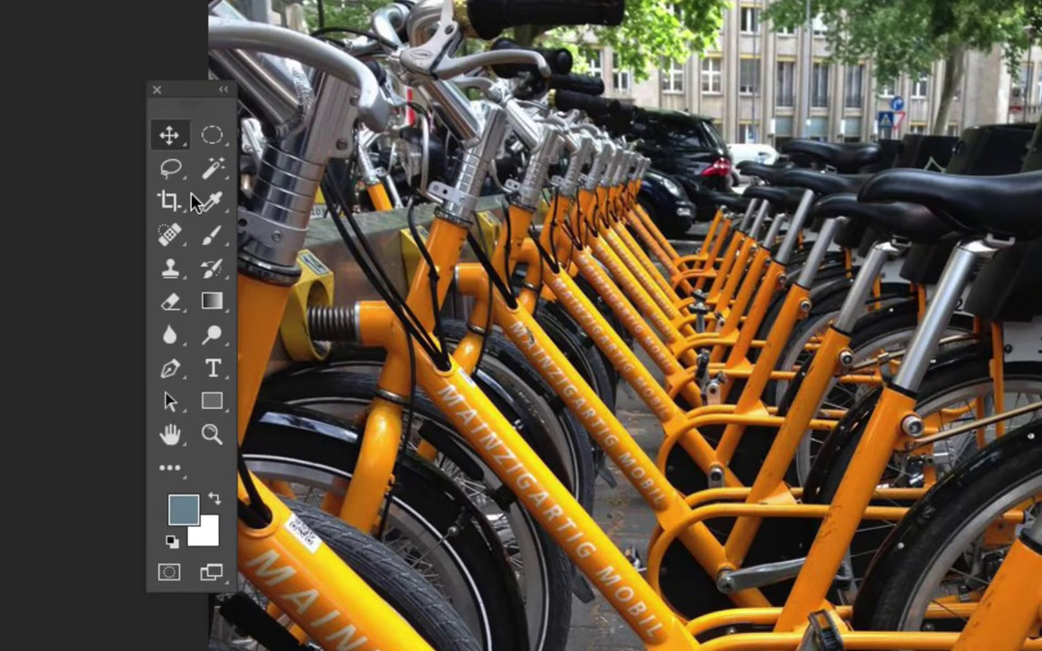
Choose the Clone Stamp tool and enlarge its brush to 250
click(172, 270)
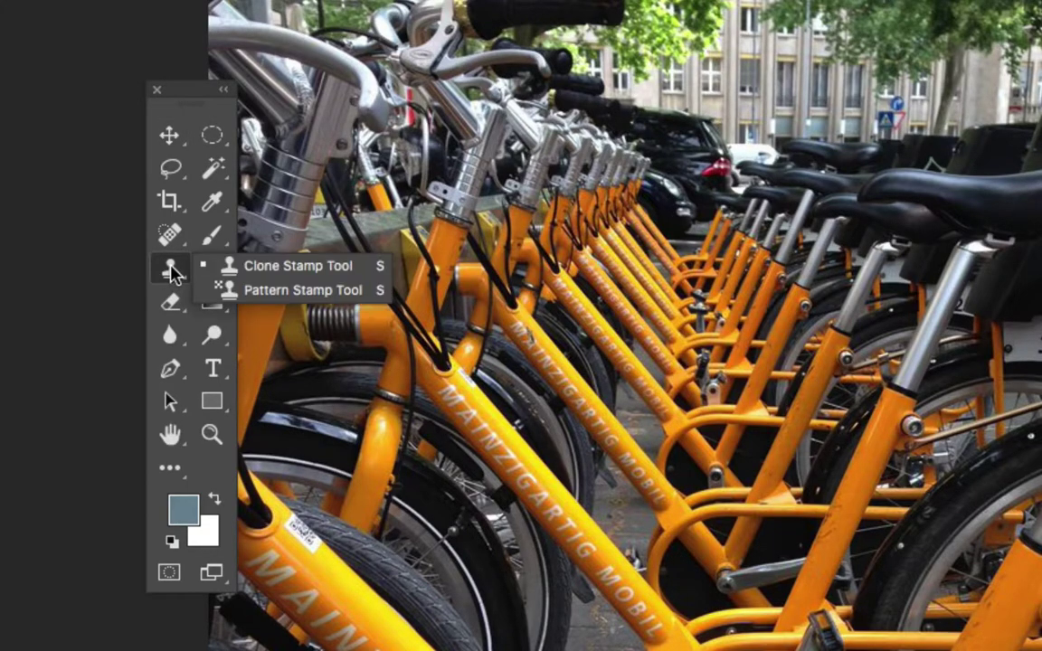
click(254, 270)
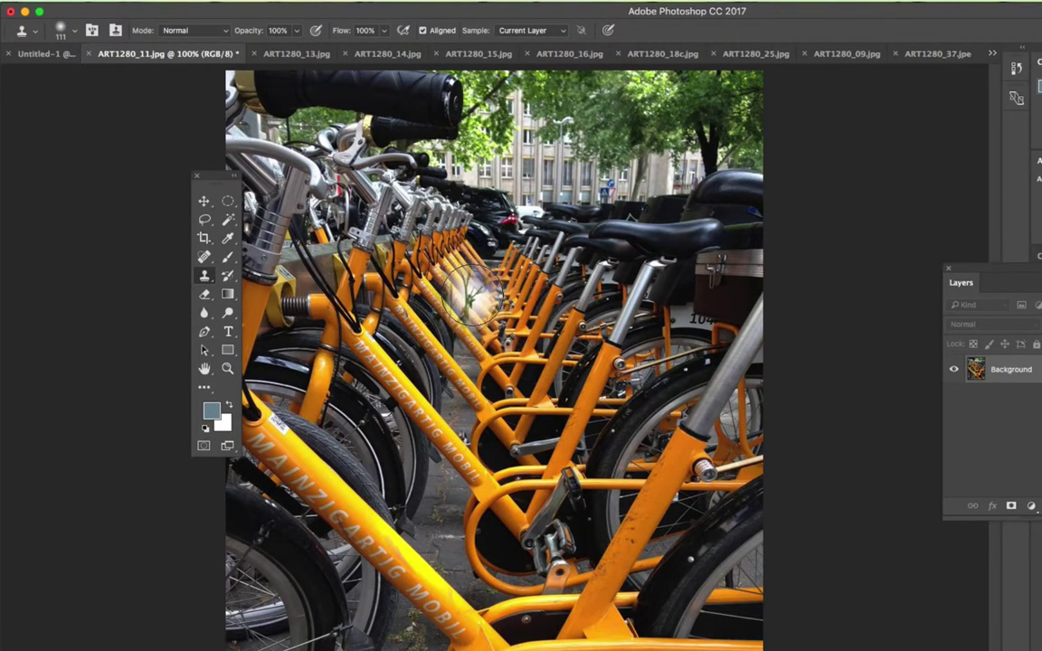
key(bracketright)
key(bracketright)
key(bracketright)
key(bracketright)
key(bracketright)
key(bracketright)
key(bracketright)
key(bracketright)
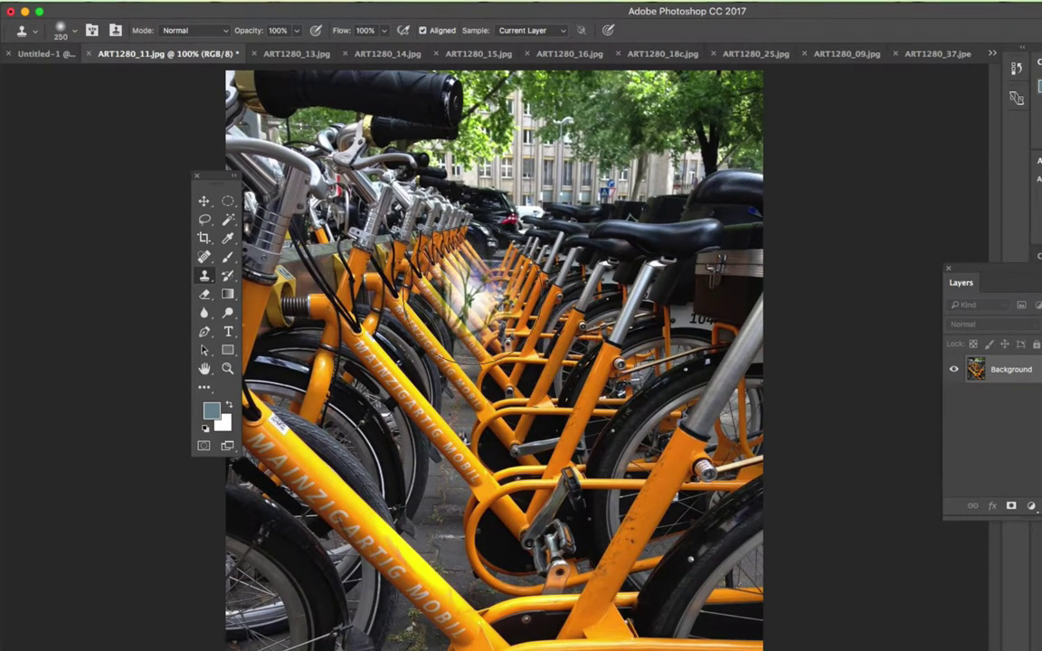
Resize the Clone Stamp brush to 200 px over the bicycle image
key(bracketright)
key(bracketright)
key(bracketright)
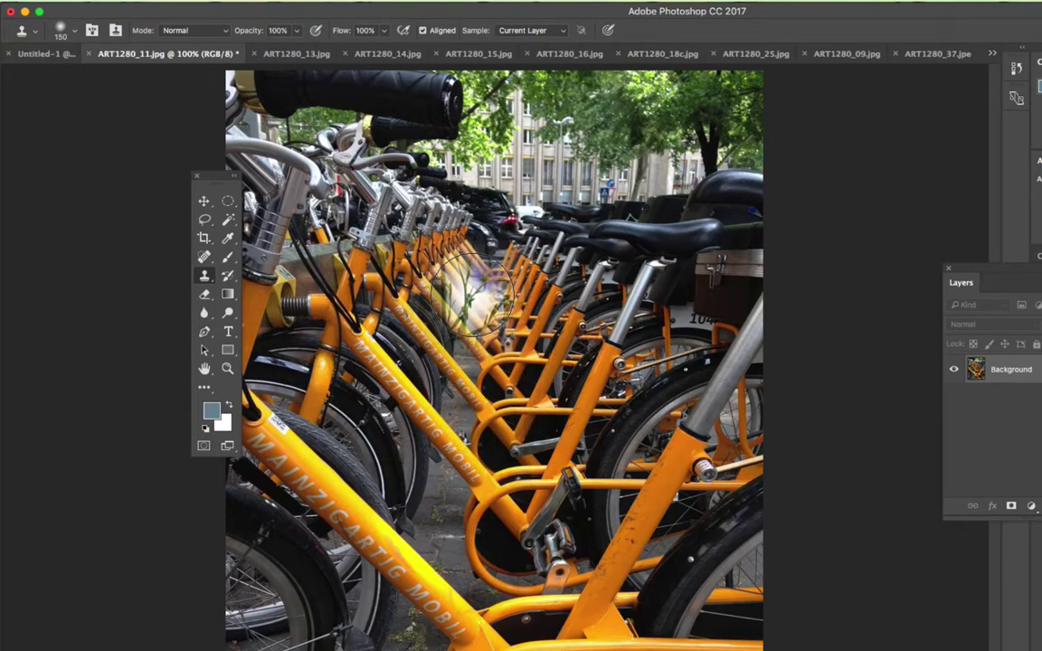
key(bracketleft)
key(bracketleft)
key(bracketleft)
key(bracketleft)
key(bracketleft)
key(bracketleft)
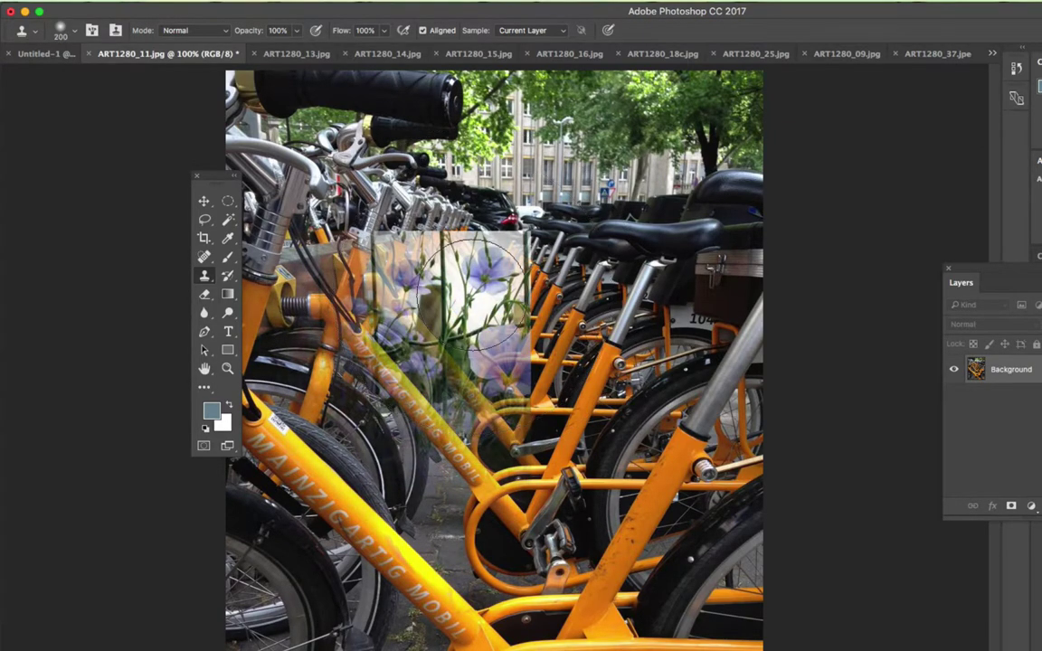
Try a hard-edged clone stroke over the bicycles with a 159 px brush at 100% hardness, and undo it
click(74, 31)
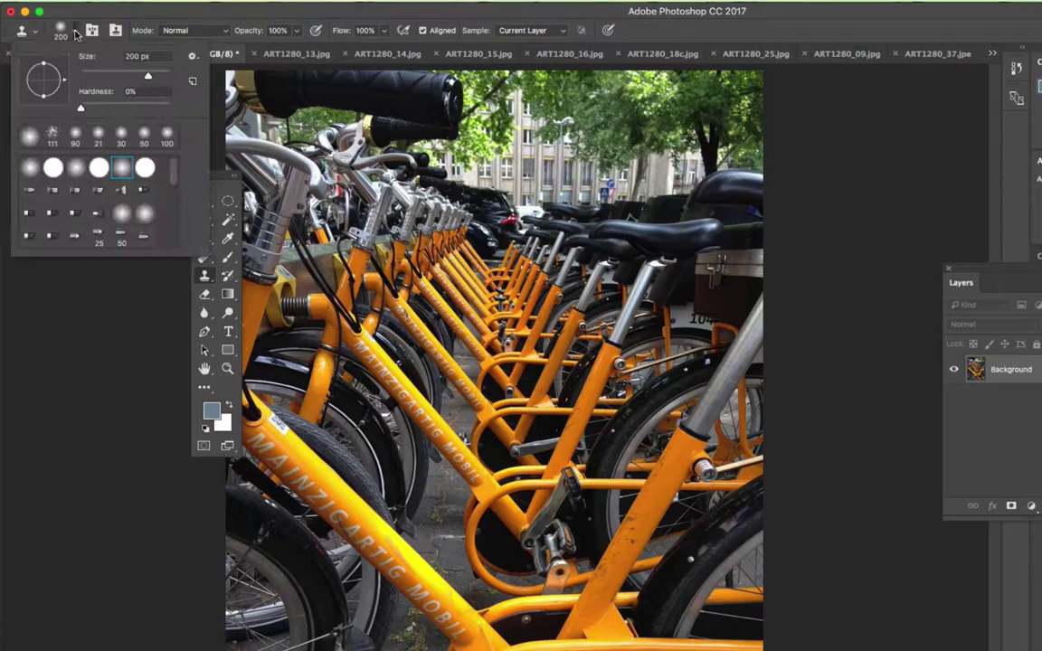
mouse_move(139, 77)
mouse_down()
mouse_move(105, 79)
mouse_move(129, 78)
mouse_up()
drag(80, 108, 170, 108)
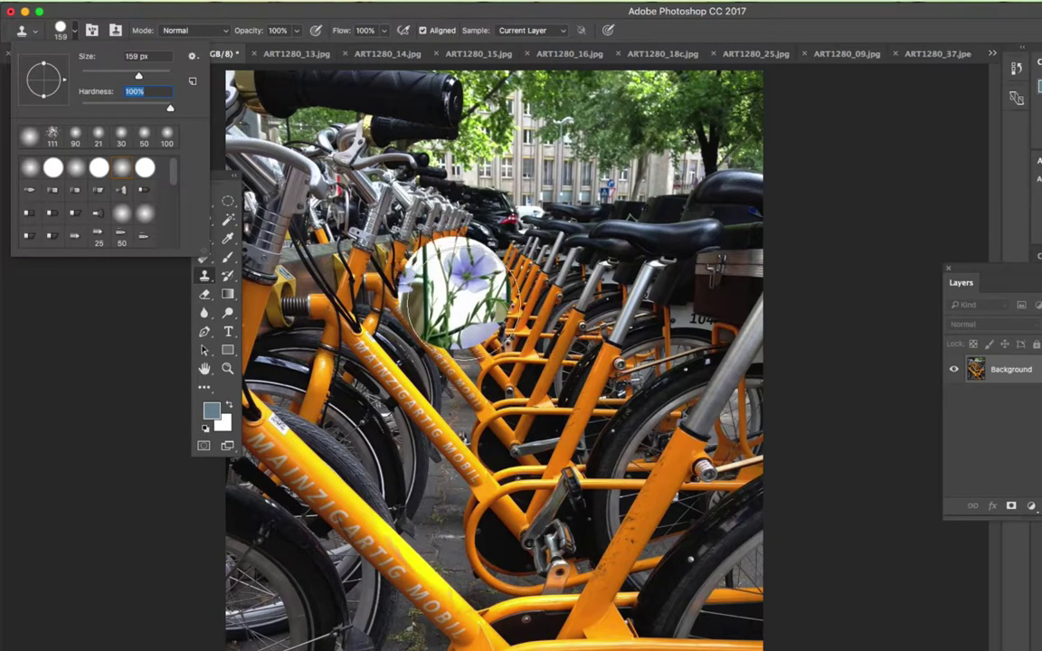
mouse_move(449, 244)
mouse_down()
mouse_move(504, 266)
mouse_move(529, 308)
mouse_move(529, 348)
mouse_move(388, 350)
mouse_move(361, 292)
mouse_move(439, 316)
mouse_move(507, 362)
mouse_up()
key(super+z)
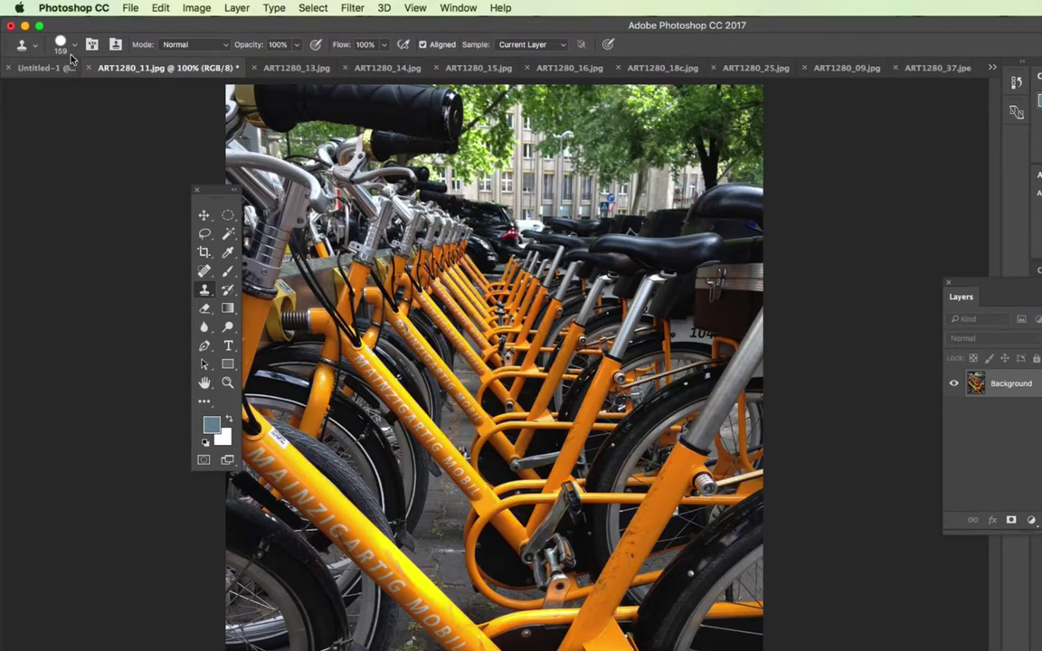
Set the Clone Stamp brush hardness to 0%
click(73, 45)
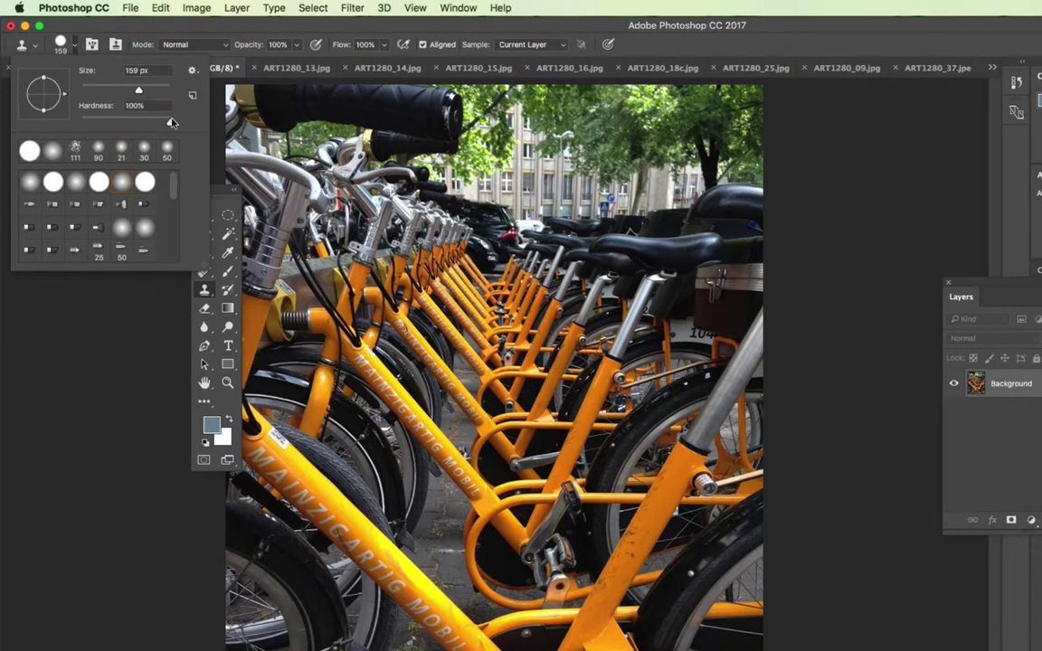
drag(170, 119, 51, 129)
scroll(157, 181, down, 1)
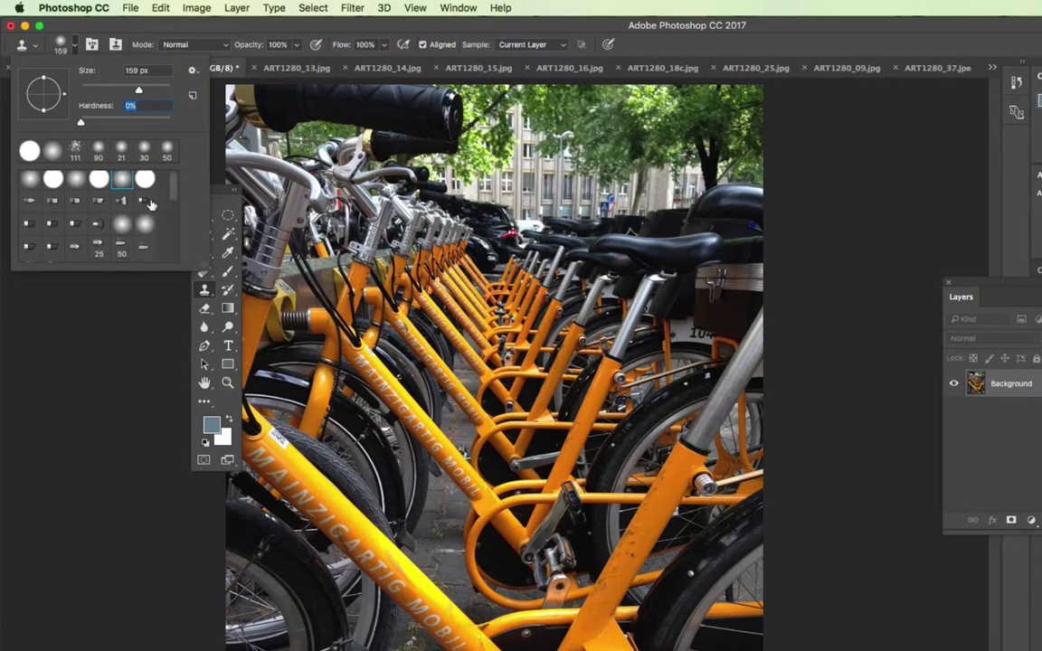
Choose a flat bristle brush at 159 px and clone streaks of the flowers across the bicycles
click(98, 200)
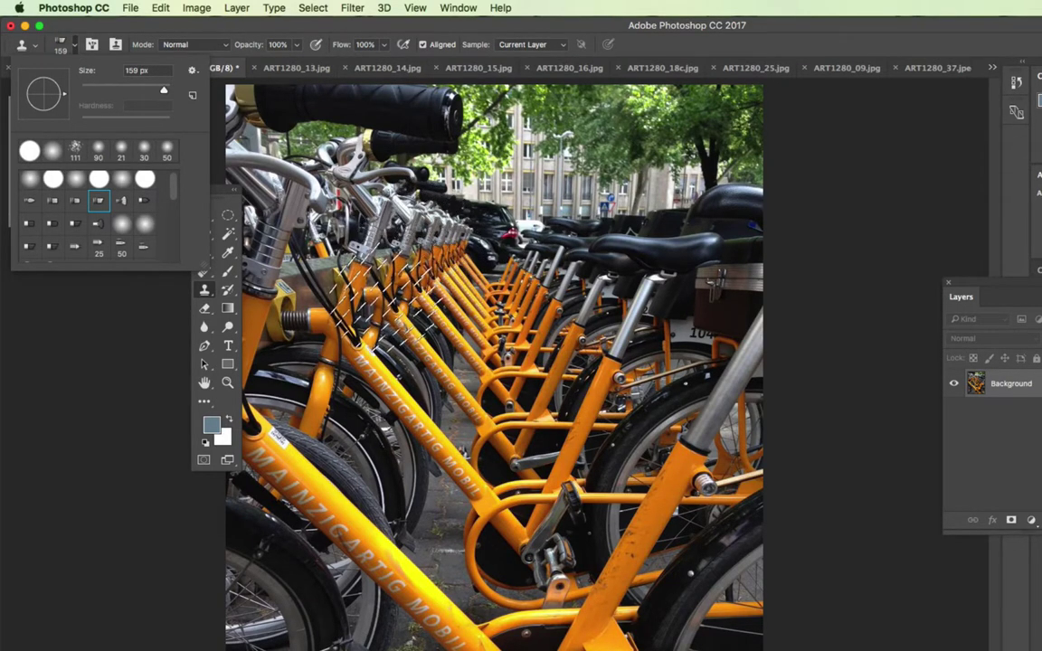
click(380, 239)
mouse_move(380, 240)
mouse_down()
mouse_move(361, 239)
mouse_move(408, 267)
mouse_up()
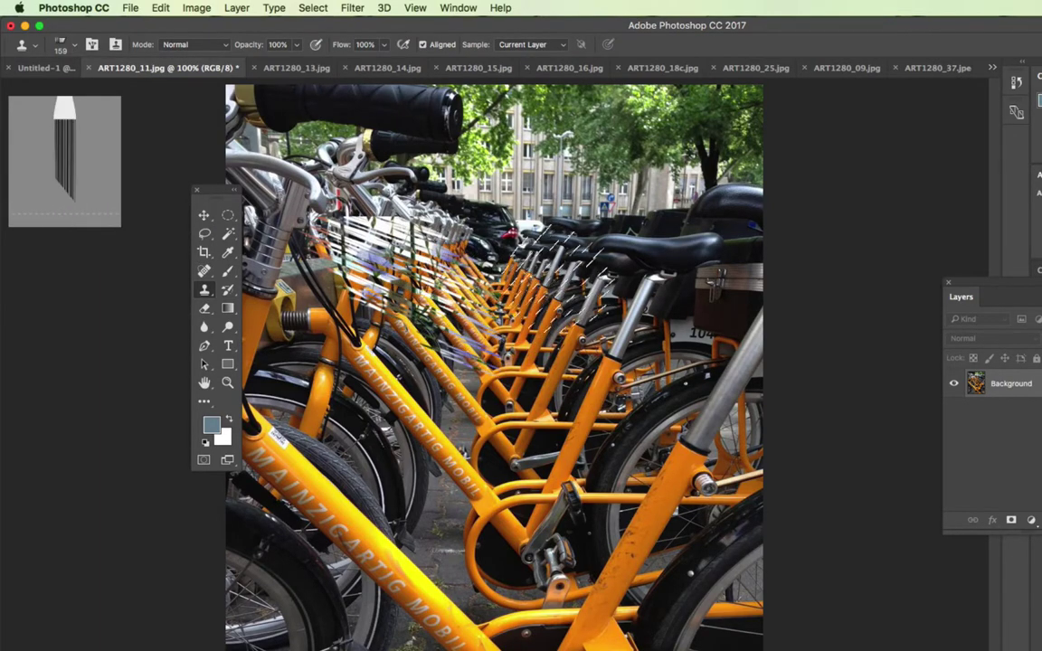
mouse_move(380, 330)
mouse_down()
mouse_move(457, 298)
mouse_move(434, 398)
mouse_move(335, 470)
mouse_move(262, 425)
mouse_move(317, 307)
mouse_move(271, 298)
mouse_move(362, 233)
mouse_up()
mouse_move(317, 520)
mouse_down()
mouse_move(357, 484)
mouse_move(353, 470)
mouse_up()
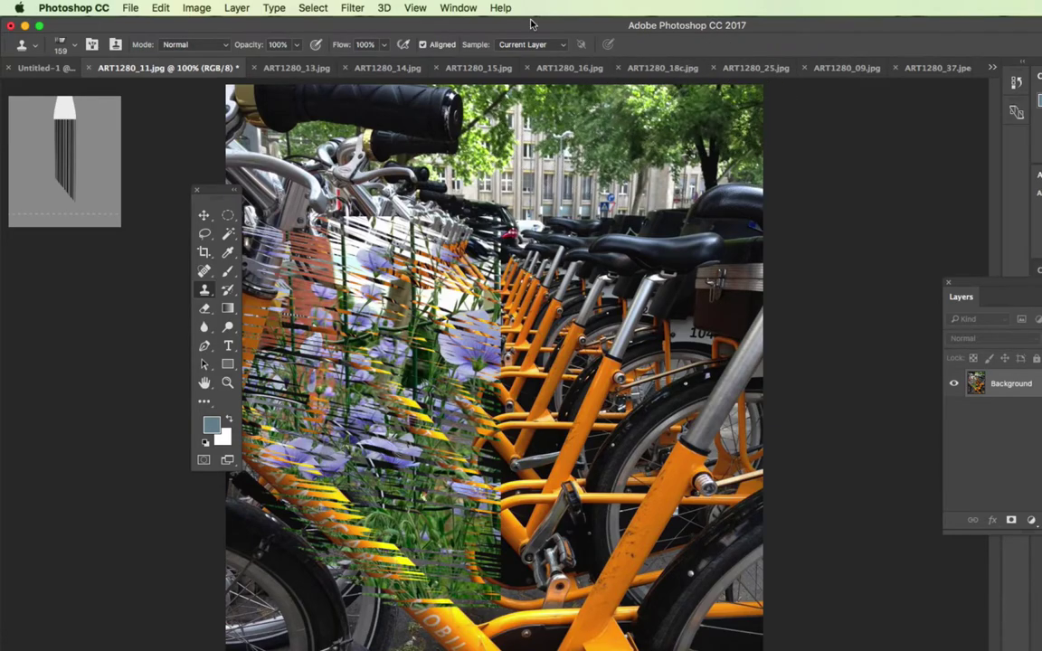
Step backward through the history until all bristle-brush clone strokes are removed from the bicycle image
click(156, 7)
key(alt+super+z)
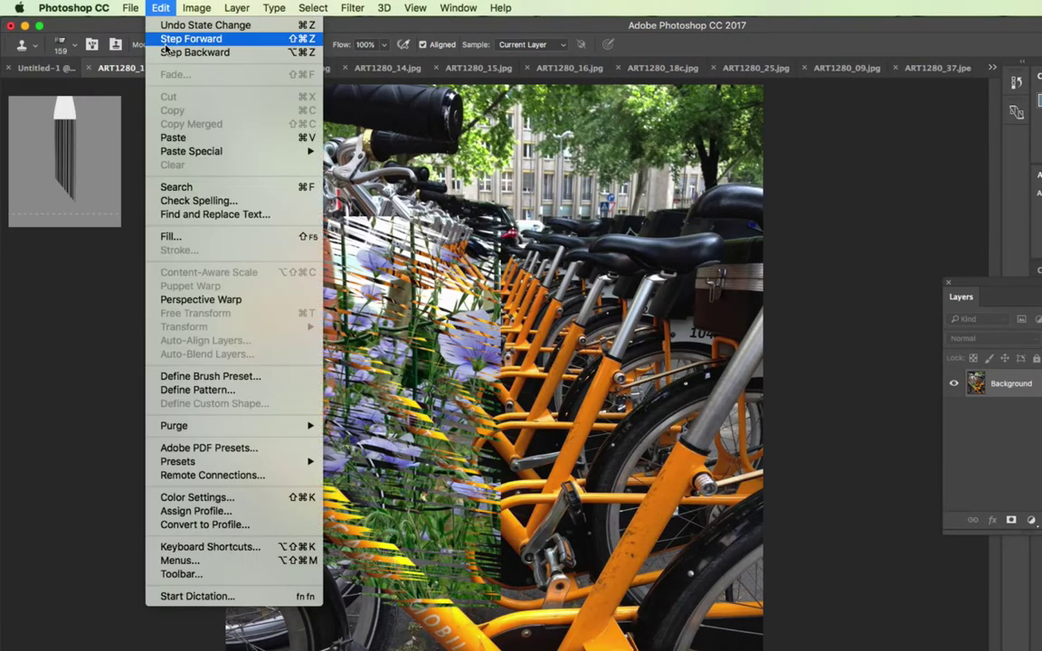
key(alt+super+z)
key(alt+super+z)
key(alt+super+z)
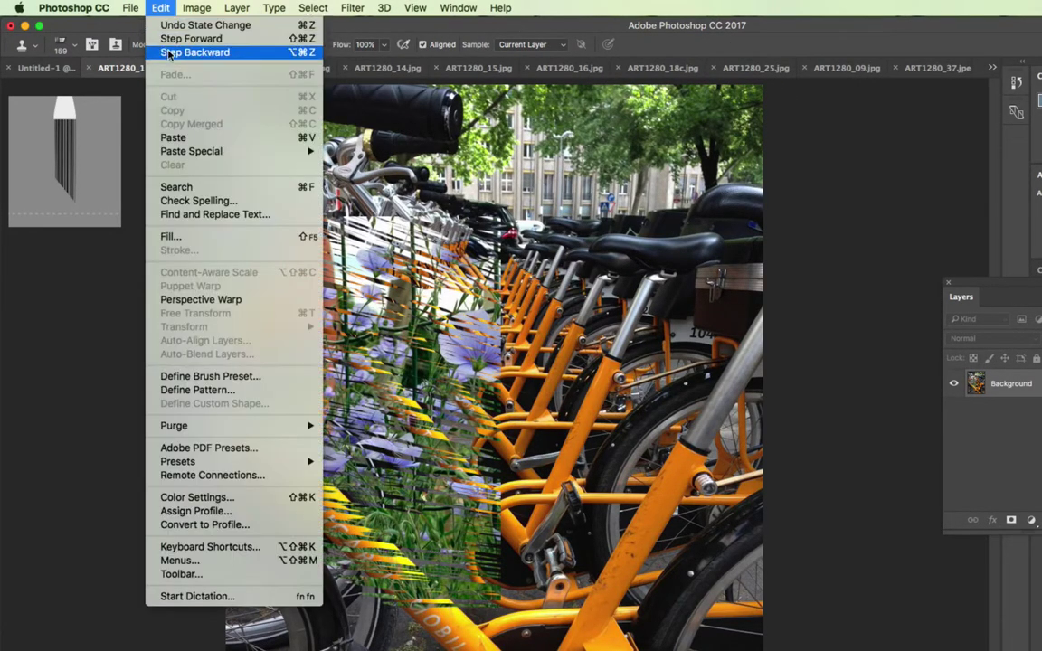
key(alt+super+z)
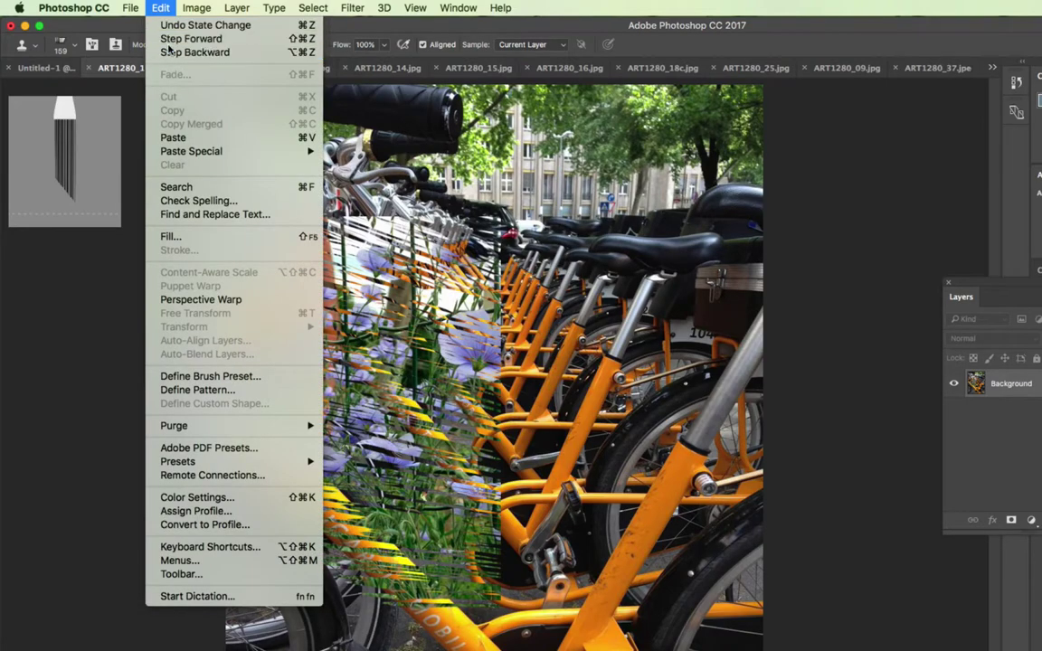
click(164, 7)
click(164, 7)
key(alt+super+z)
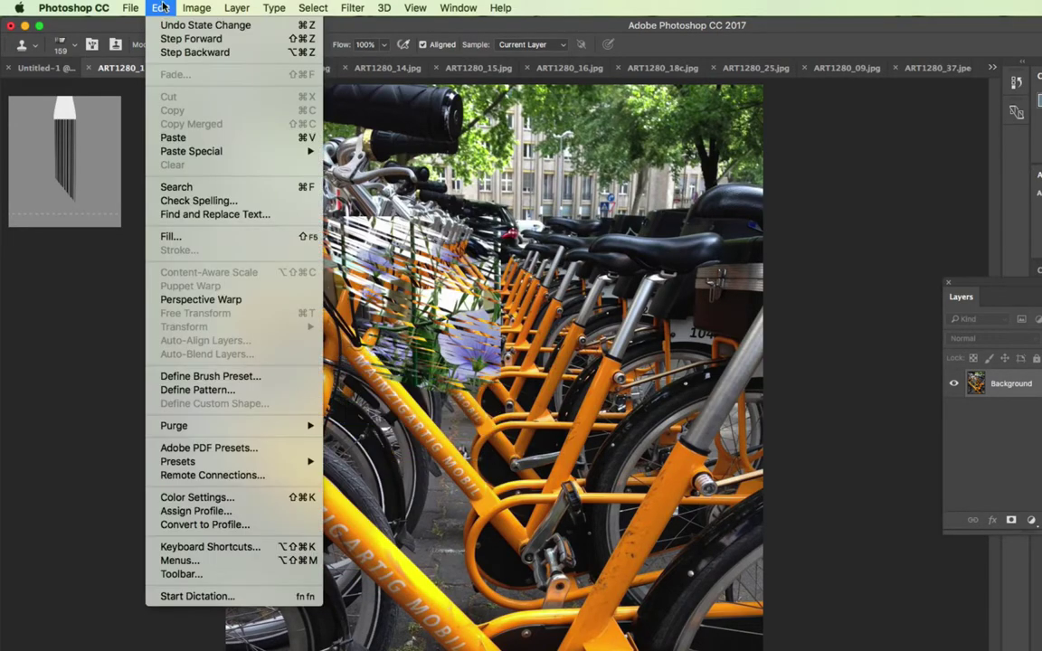
click(177, 53)
click(159, 7)
click(172, 51)
click(160, 8)
click(172, 52)
click(159, 7)
click(172, 51)
click(159, 7)
click(172, 52)
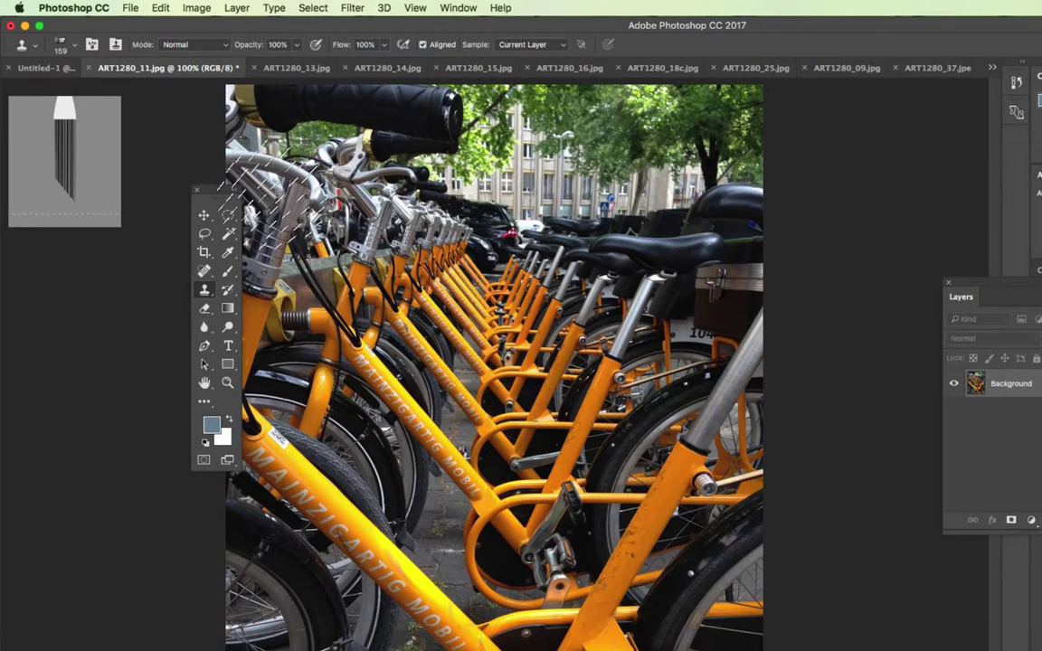
Choose the soft round brush at 159 px with 0% hardness for the Clone Stamp
click(76, 47)
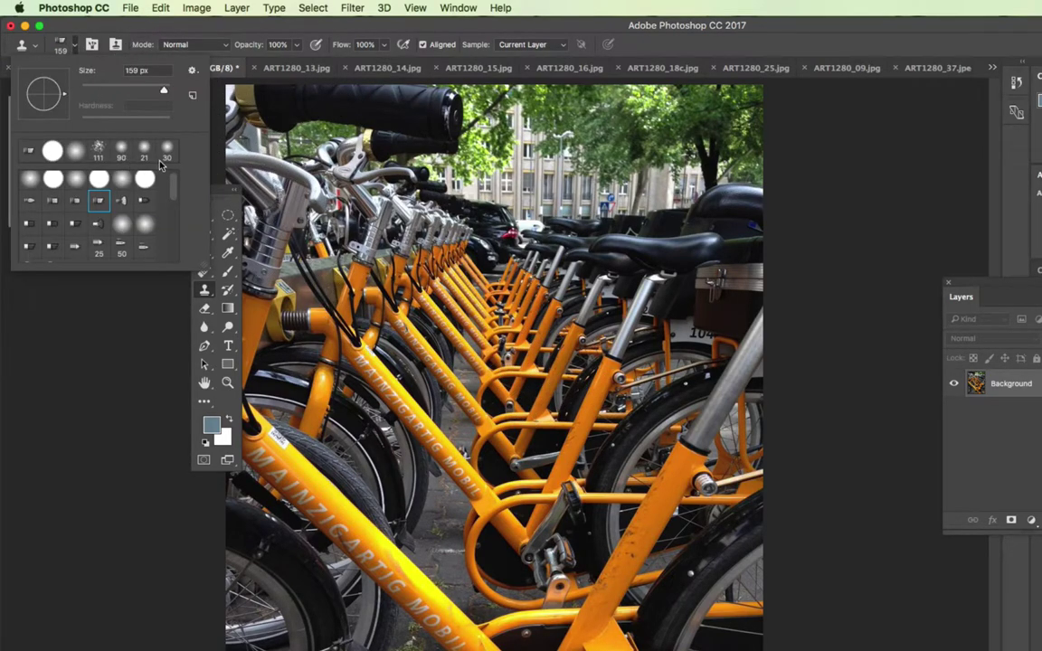
click(76, 152)
click(78, 122)
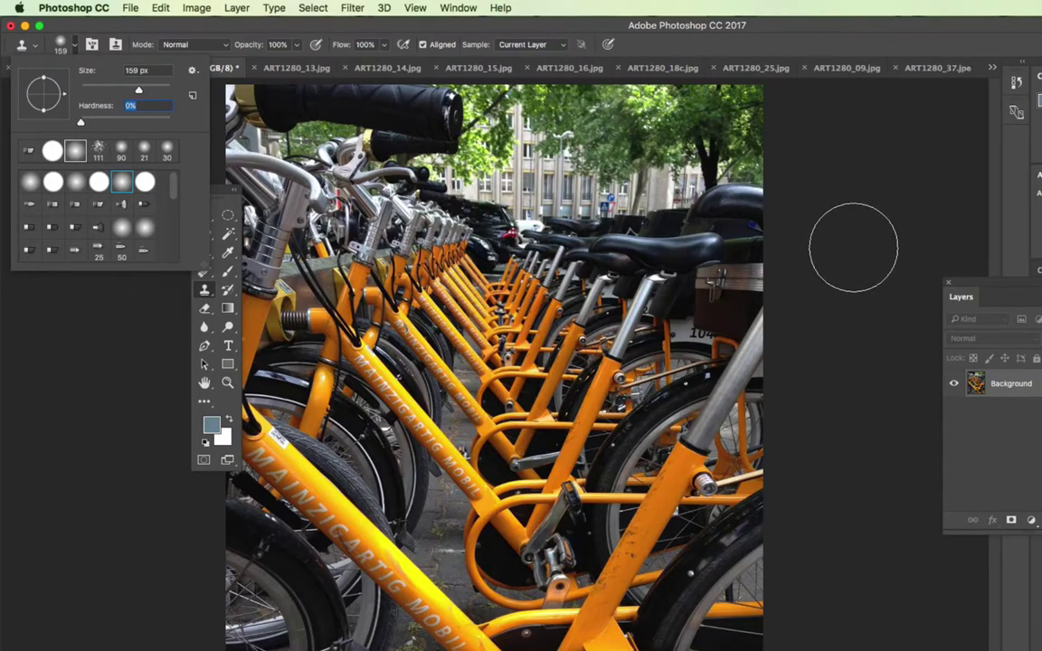
Try cloning the flowers over the middle of the bicycles with the soft brush, and undo the stroke
click(76, 45)
mouse_move(412, 226)
mouse_down()
mouse_move(453, 249)
mouse_move(380, 335)
mouse_up()
mouse_move(542, 346)
mouse_down()
mouse_move(413, 446)
mouse_move(533, 459)
mouse_up()
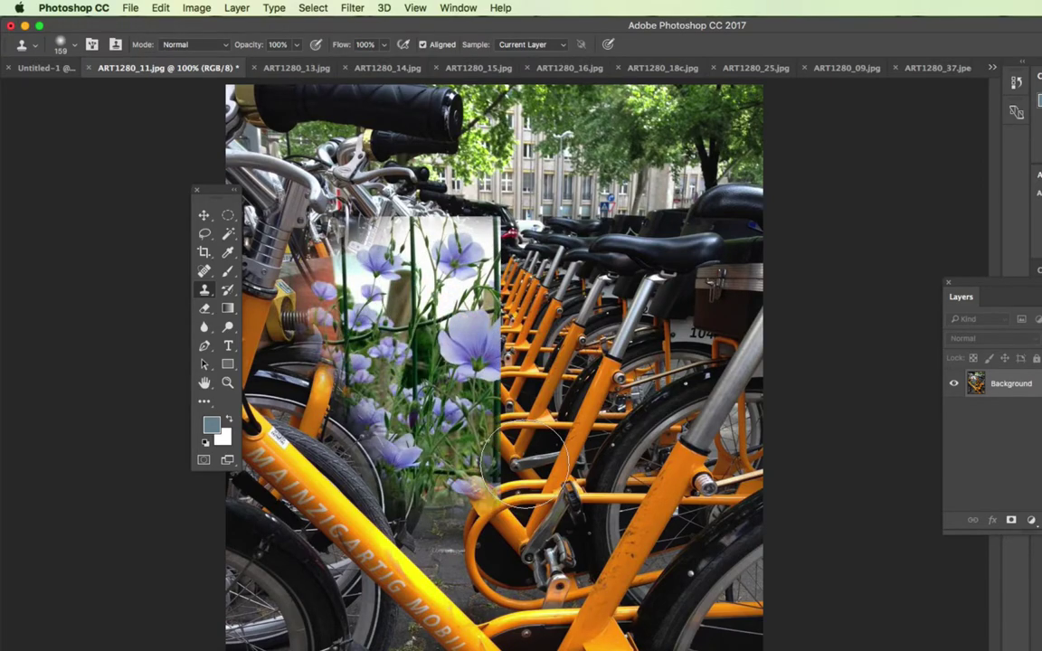
key(super+z)
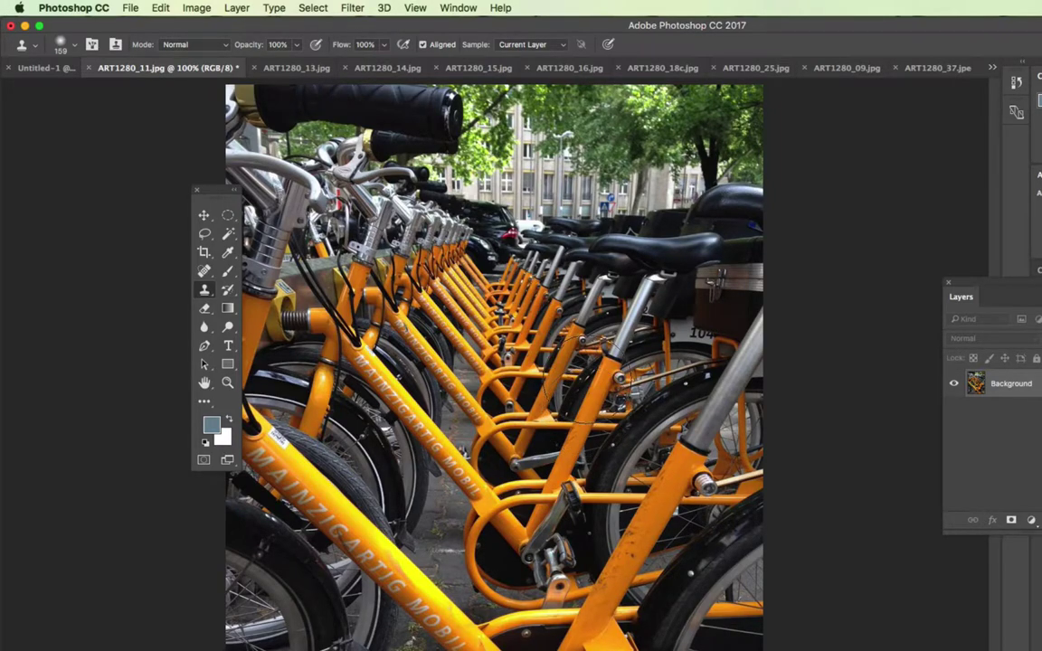
Sample a clone source in the bicycle image and undo the test dab of flowers
click(424, 285)
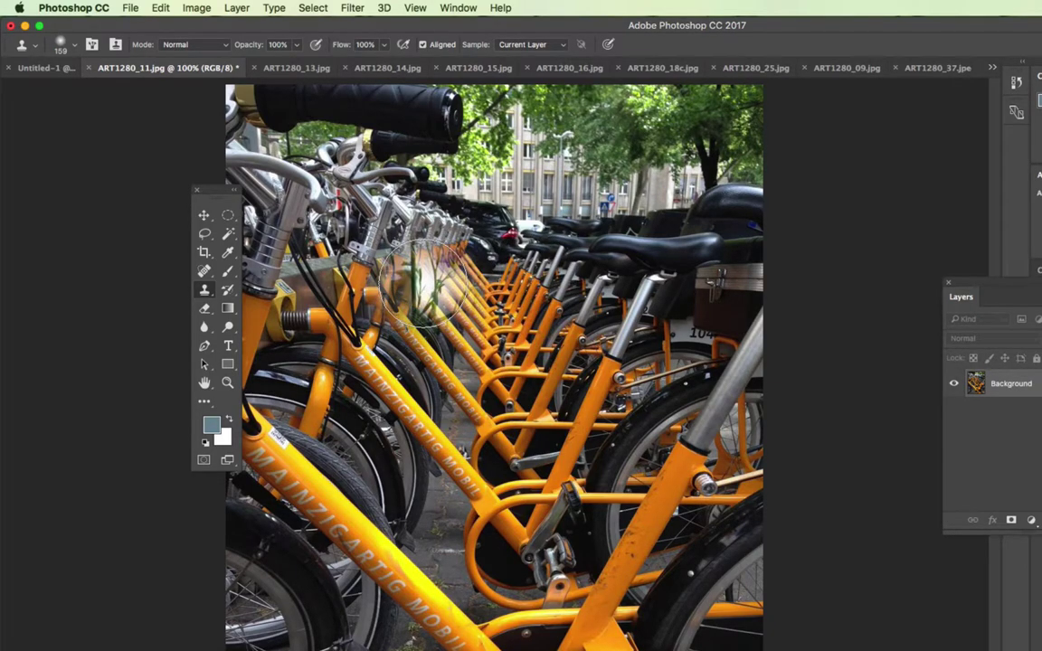
alt+click(422, 283)
key(super+z)
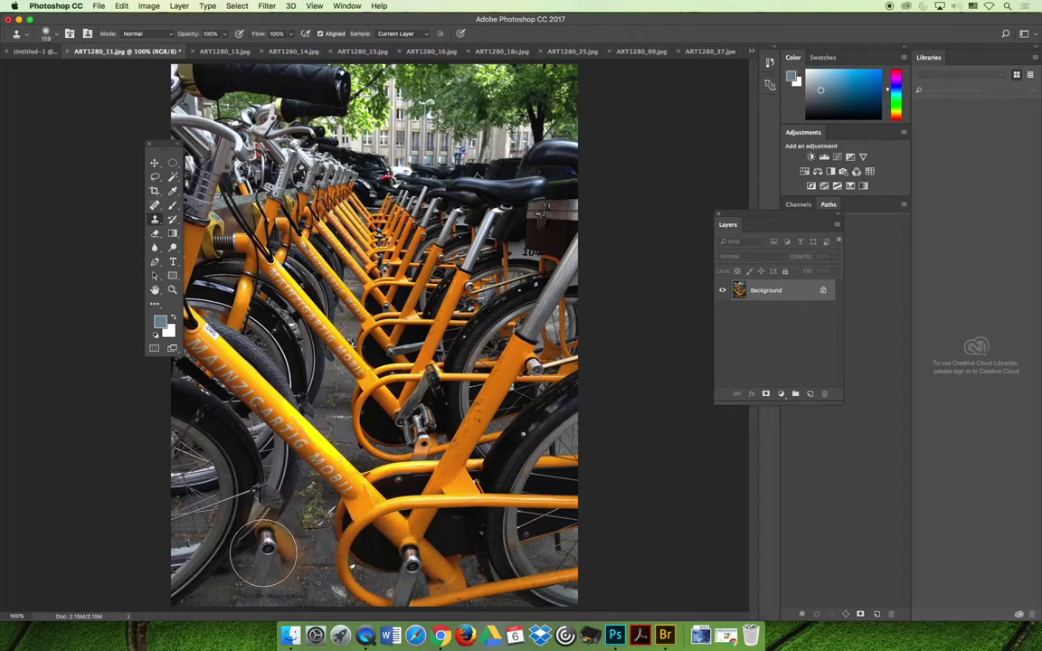
Enlarge the brush to 300, try cloning the lower bicycle parts over the upper part of the photo, and undo it
key(bracketright)
key(bracketright)
key(bracketright)
key(bracketright)
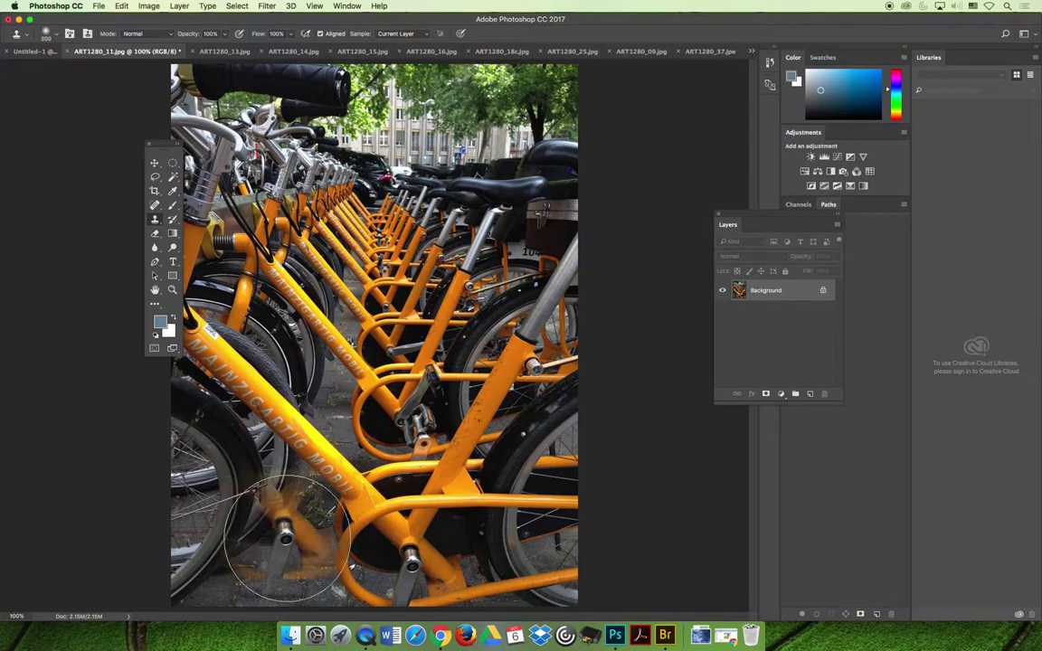
mouse_move(253, 418)
mouse_down()
mouse_move(260, 536)
mouse_move(229, 190)
mouse_move(251, 299)
mouse_move(293, 391)
mouse_move(280, 149)
mouse_move(335, 353)
mouse_move(366, 398)
mouse_up()
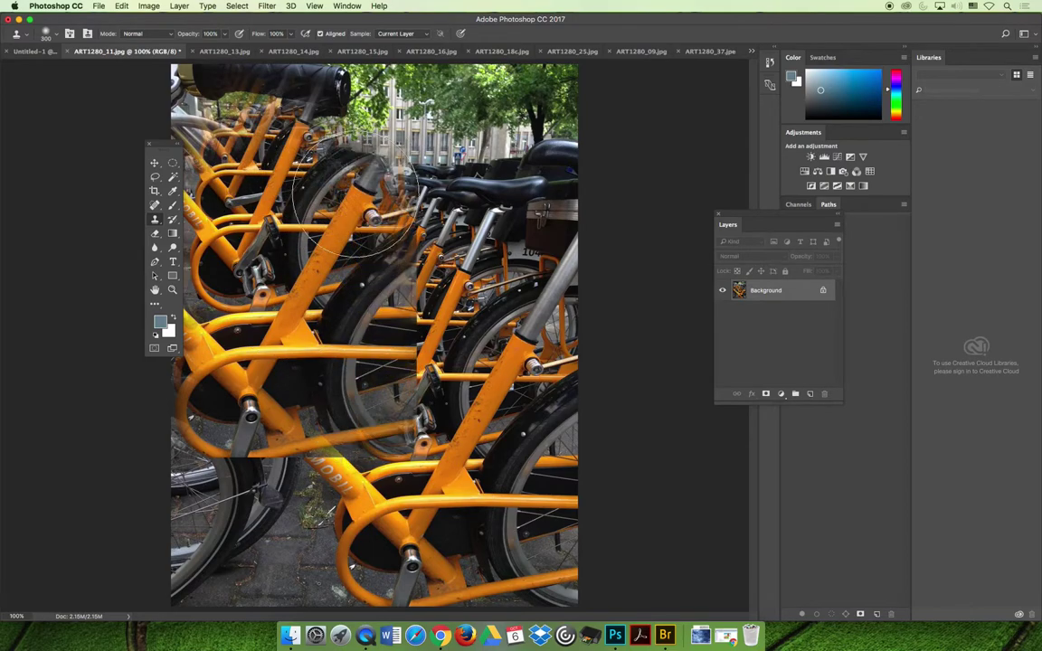
key(super+z)
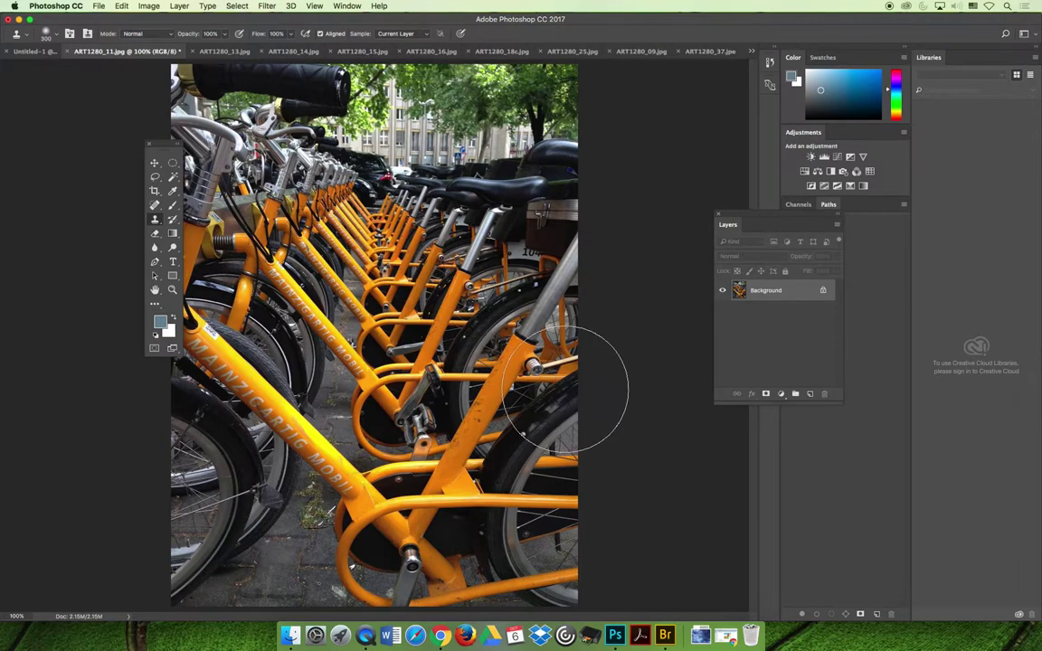
Switch to the Untitled-1 document and move the toolbox off its canvas
click(751, 51)
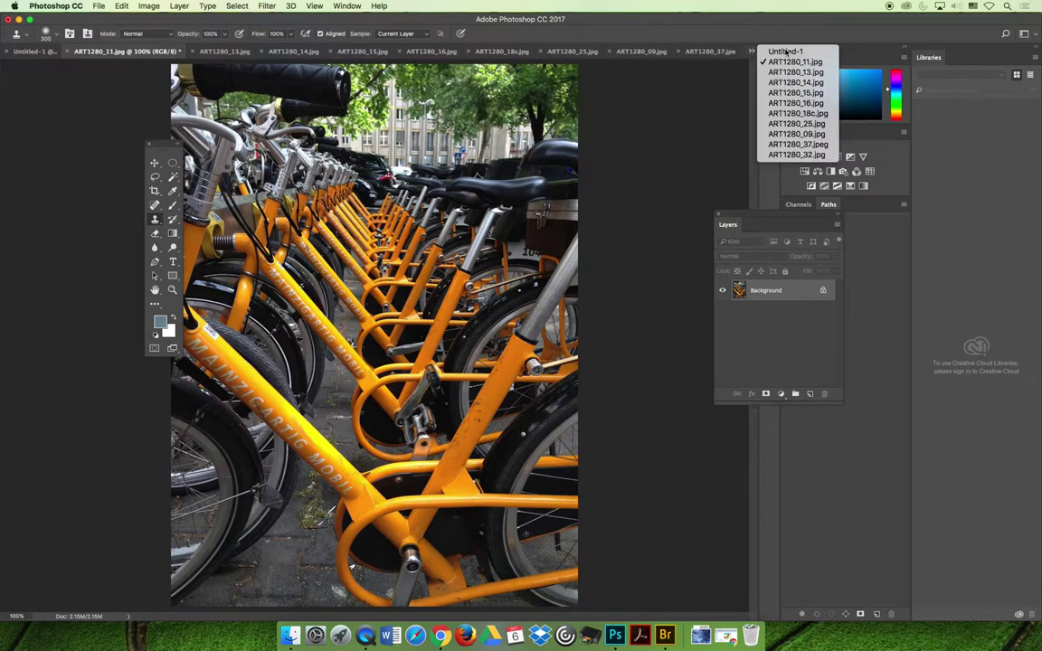
click(785, 52)
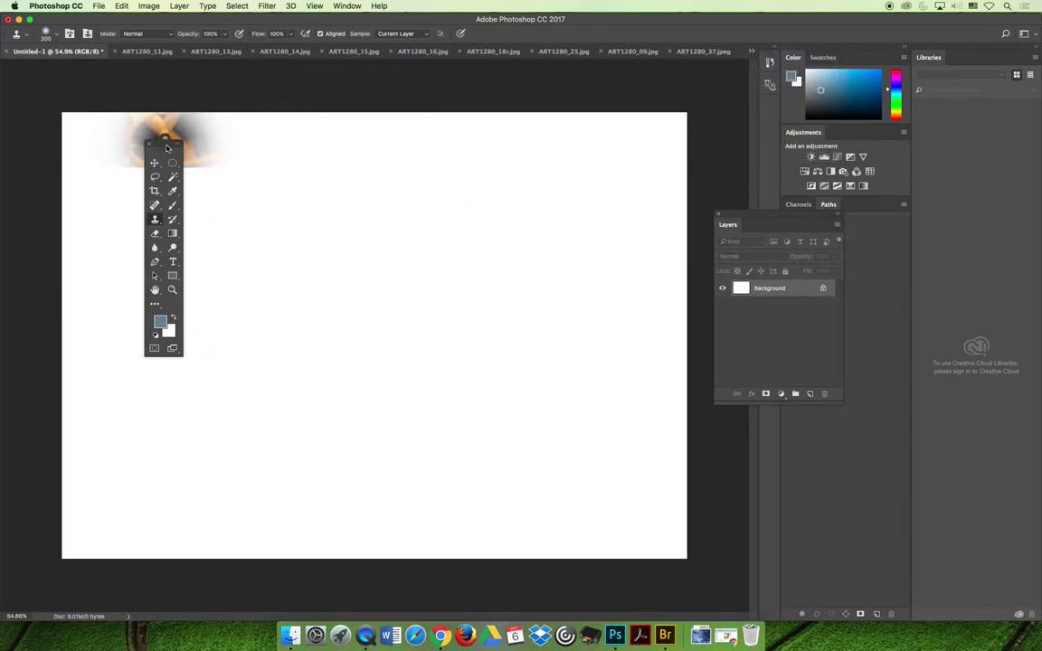
drag(156, 142, 27, 138)
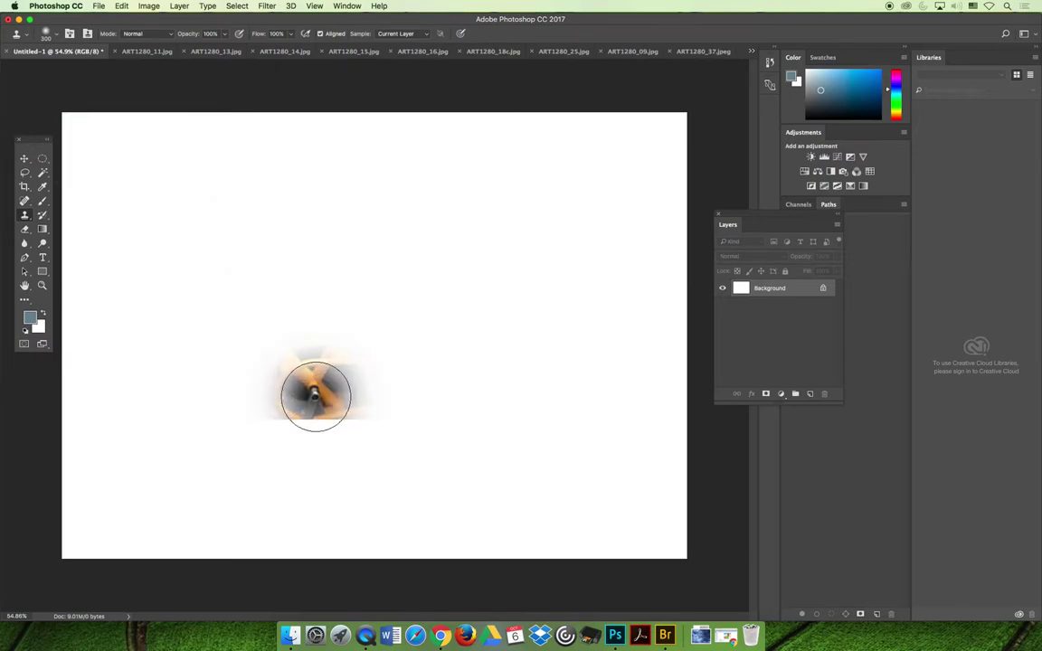
Reduce the Clone Stamp brush size to 150
key(bracketright)
key(bracketright)
key(bracketright)
key(bracketright)
key(bracketleft)
key(bracketleft)
key(bracketleft)
key(bracketleft)
key(bracketleft)
key(bracketleft)
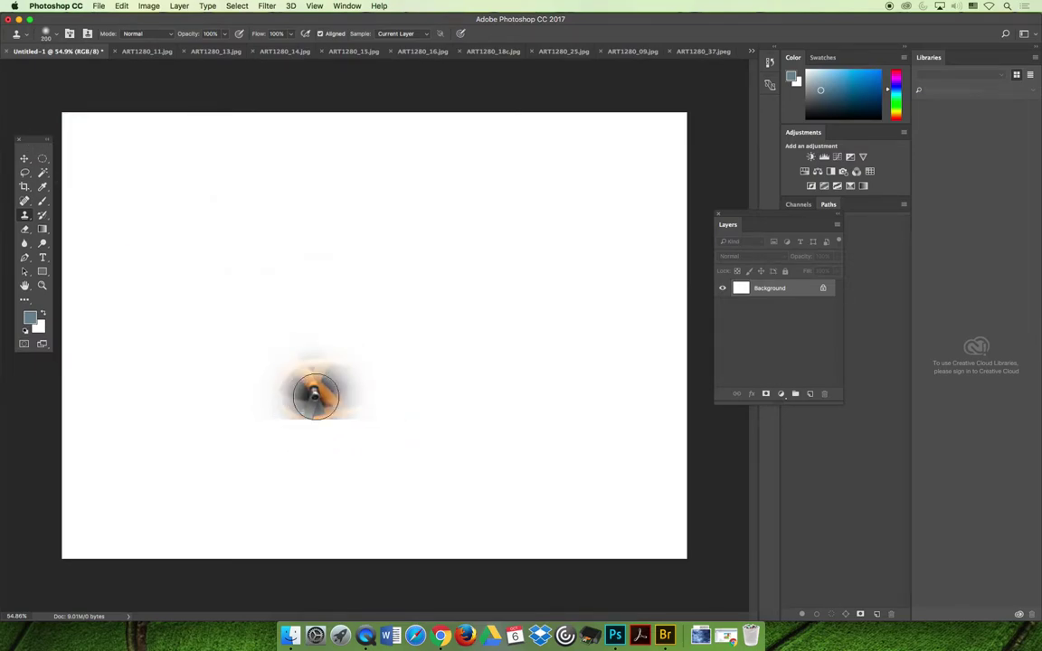
key(bracketleft)
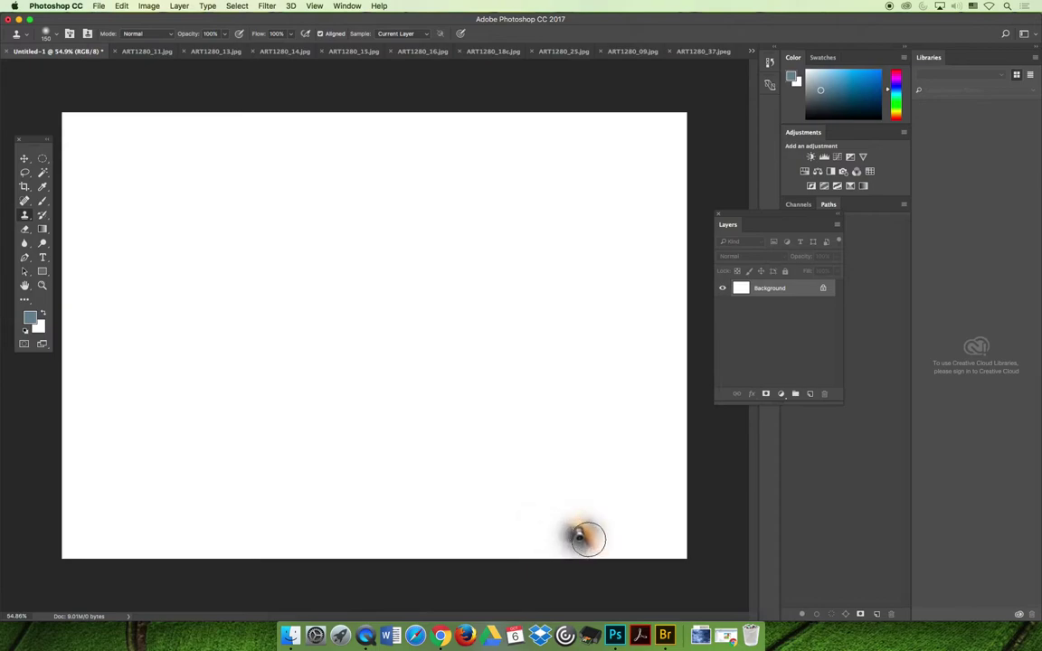
Add a new layer above the background and name it Bikes
click(809, 394)
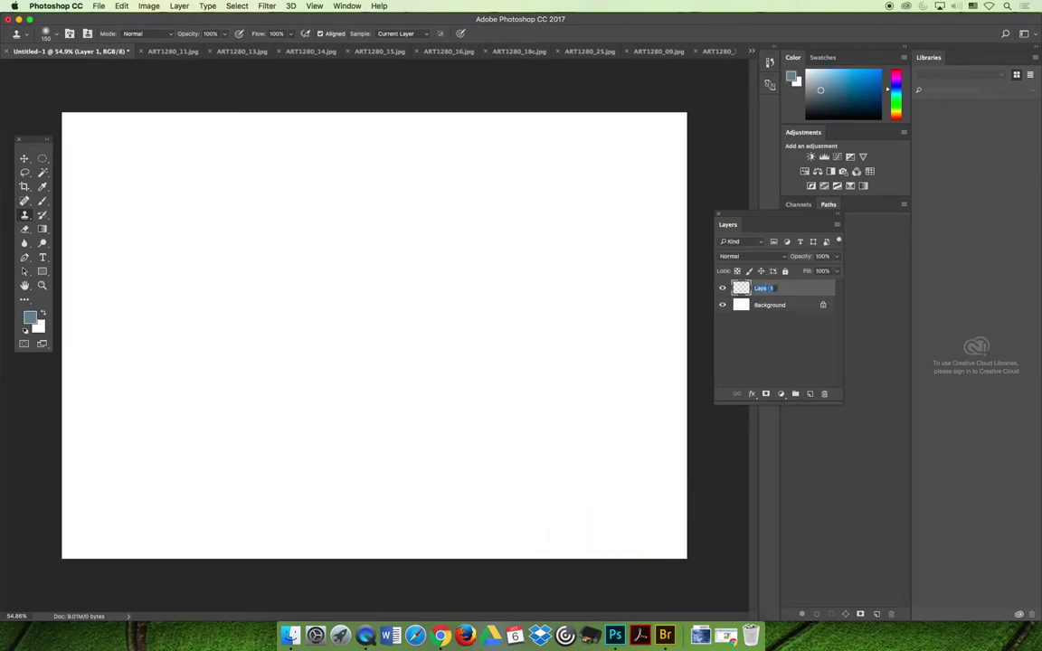
text(Bikes)
key(Return)
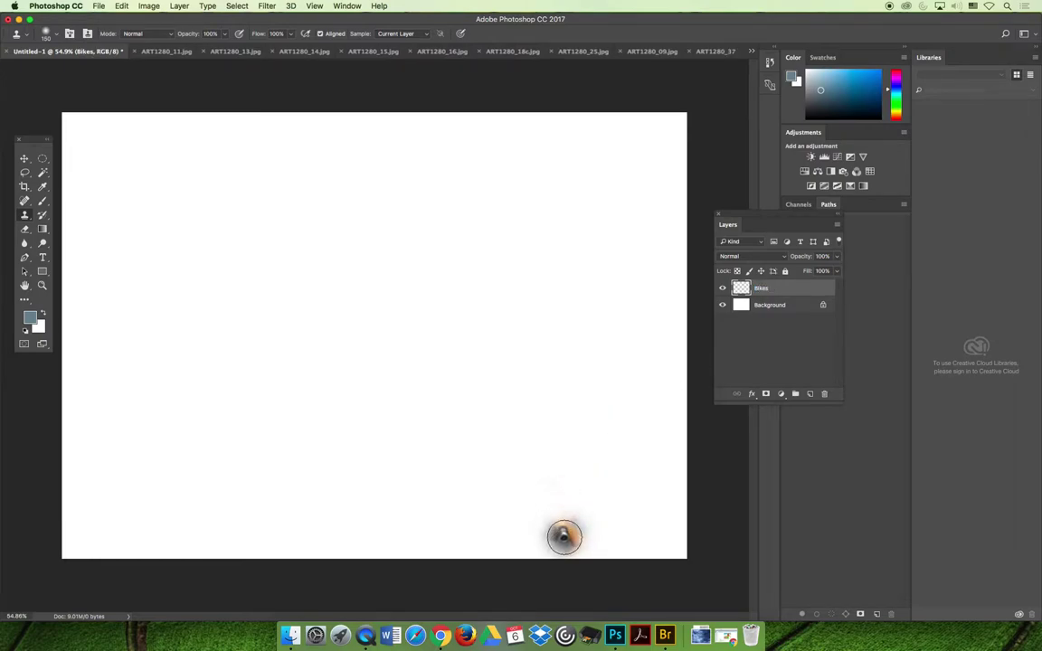
Try cloning the row of bicycles from the canvas's lower edge upward on the Bikes layer, and undo the stroke
mouse_move(563, 537)
mouse_down()
mouse_move(538, 502)
mouse_move(567, 495)
mouse_move(565, 479)
mouse_move(527, 473)
mouse_move(572, 447)
mouse_up()
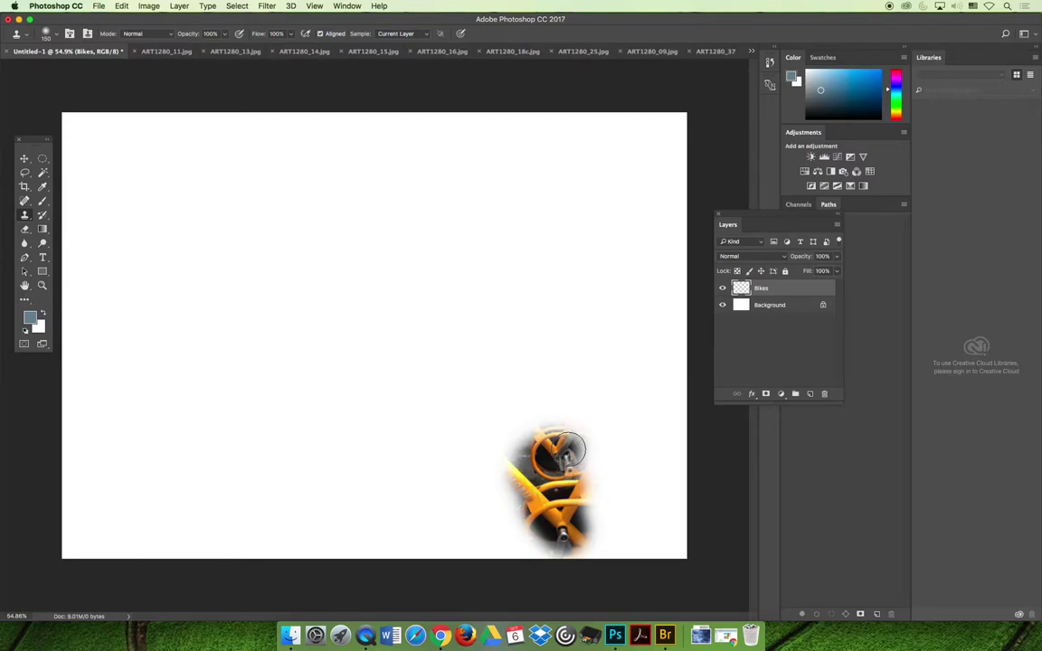
mouse_move(572, 447)
mouse_down()
mouse_move(545, 411)
mouse_move(542, 301)
mouse_move(493, 271)
mouse_move(568, 269)
mouse_move(477, 268)
mouse_move(583, 256)
mouse_up()
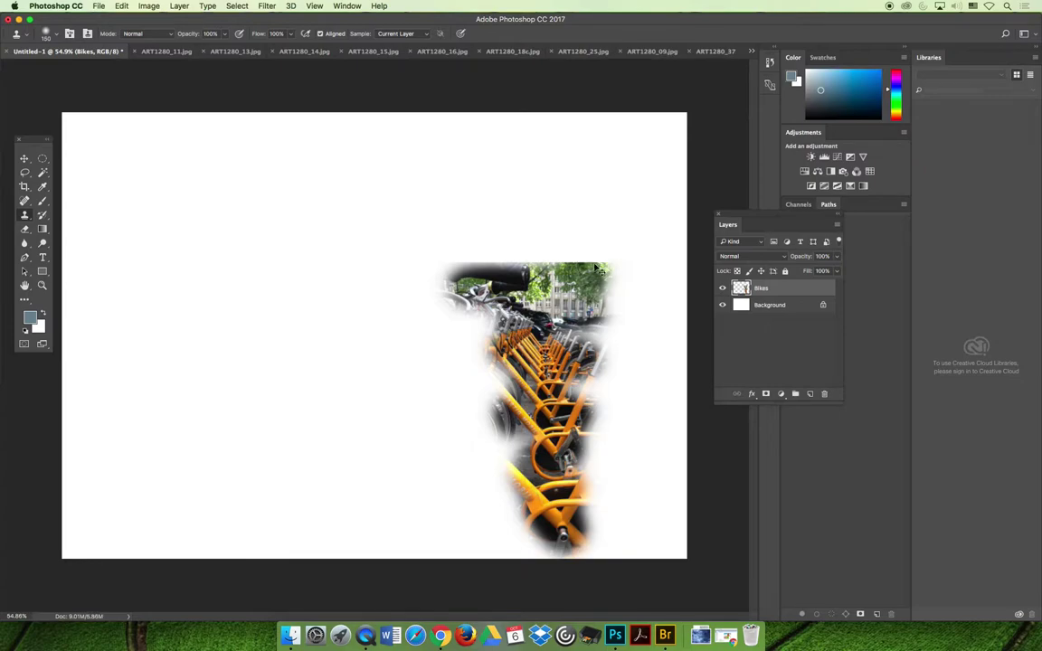
key(super+z)
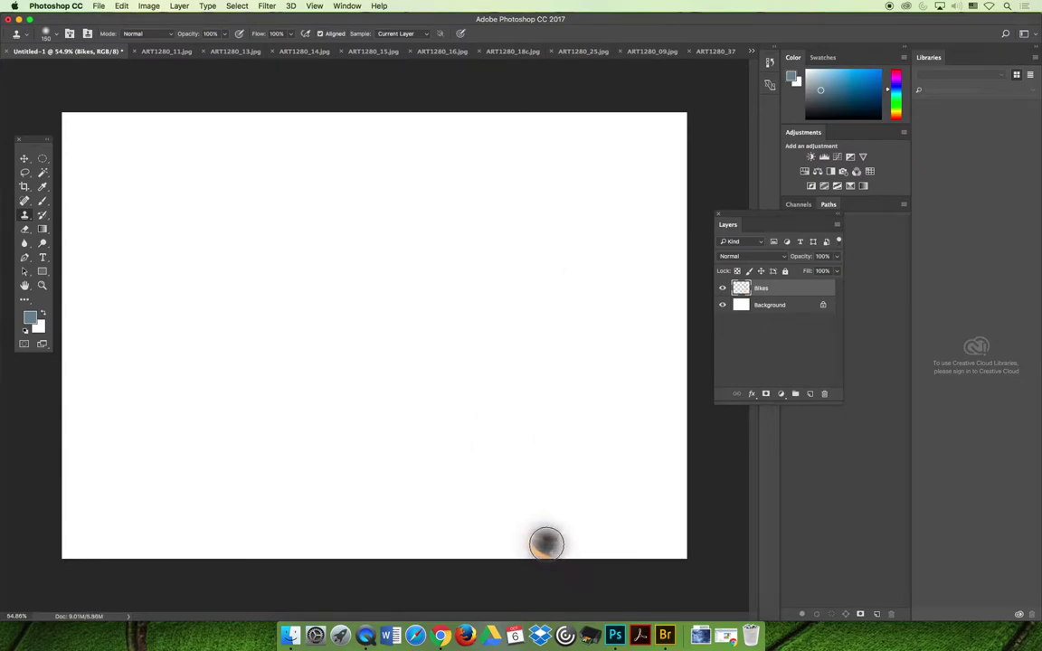
Clone the row of bicycles and the trees above it onto the Bikes layer in the canvas's lower right area
mouse_move(569, 535)
mouse_down()
mouse_move(541, 524)
mouse_move(573, 503)
mouse_move(530, 490)
mouse_move(570, 470)
mouse_move(577, 453)
mouse_move(524, 451)
mouse_move(522, 416)
mouse_move(592, 412)
mouse_move(523, 380)
mouse_move(583, 369)
mouse_move(522, 345)
mouse_move(522, 325)
mouse_move(564, 316)
mouse_move(592, 444)
mouse_move(577, 509)
mouse_up()
mouse_move(527, 464)
mouse_down()
mouse_move(541, 443)
mouse_move(553, 303)
mouse_move(597, 309)
mouse_move(450, 287)
mouse_move(700, 255)
mouse_up()
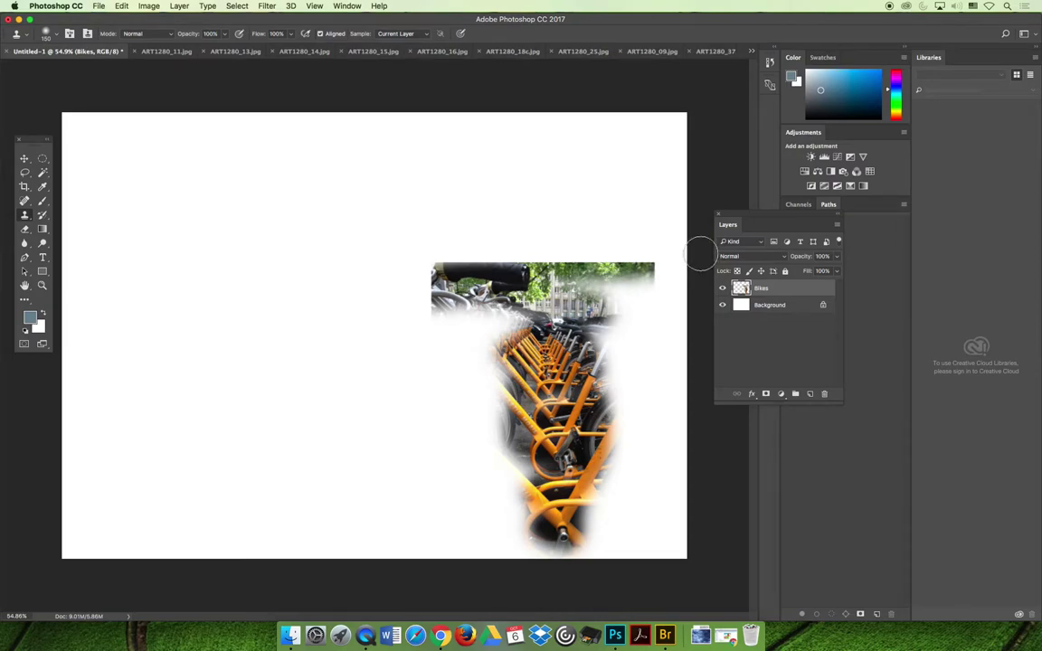
Undo the hard-edged clone strokes and extend the row of bicycles outward on both sides on the Bikes layer
key(super+z)
mouse_move(579, 262)
mouse_down()
mouse_move(494, 289)
mouse_move(461, 276)
mouse_move(507, 271)
mouse_move(434, 298)
mouse_move(452, 380)
mouse_move(499, 463)
mouse_move(425, 362)
mouse_move(462, 444)
mouse_move(407, 380)
mouse_move(502, 499)
mouse_move(452, 448)
mouse_move(522, 504)
mouse_move(430, 389)
mouse_move(453, 263)
mouse_move(453, 305)
mouse_move(412, 360)
mouse_move(463, 369)
mouse_up()
key(super+z)
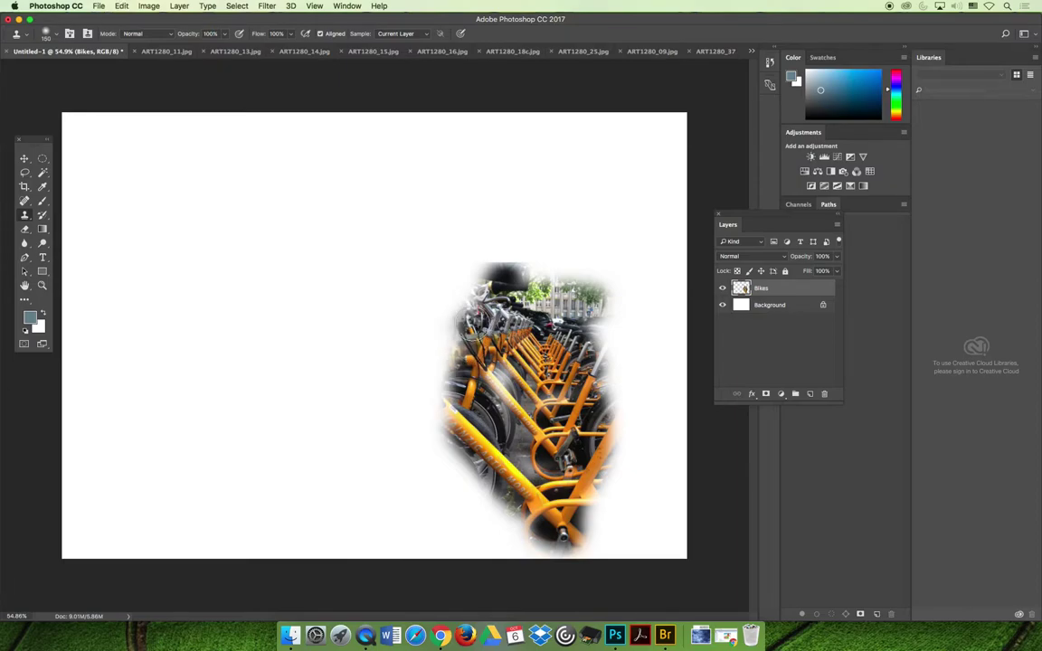
click(122, 6)
click(136, 39)
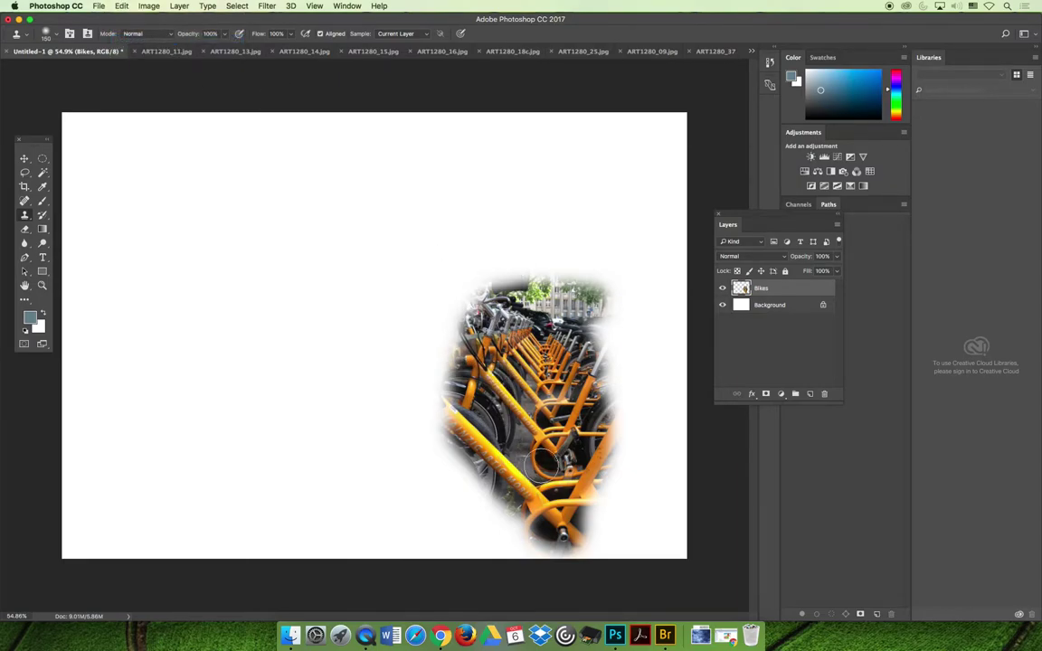
mouse_move(602, 349)
mouse_down()
mouse_move(590, 478)
mouse_move(480, 479)
mouse_move(443, 444)
mouse_move(488, 500)
mouse_move(508, 499)
mouse_up()
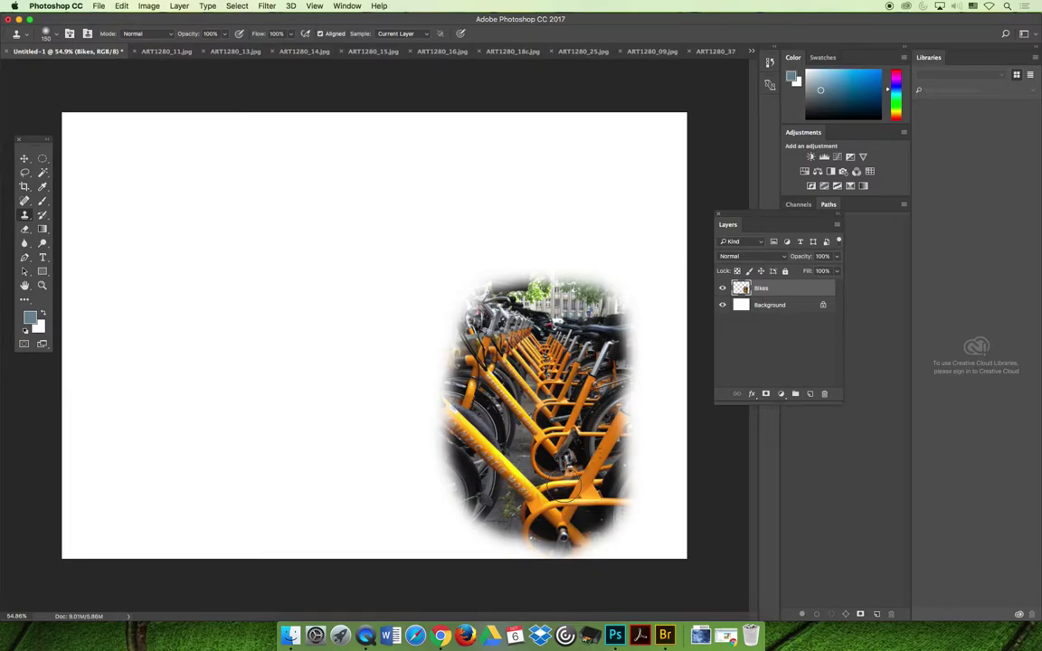
Move the cloned bicycles into the canvas's upper right corner and add a new layer above them
click(25, 159)
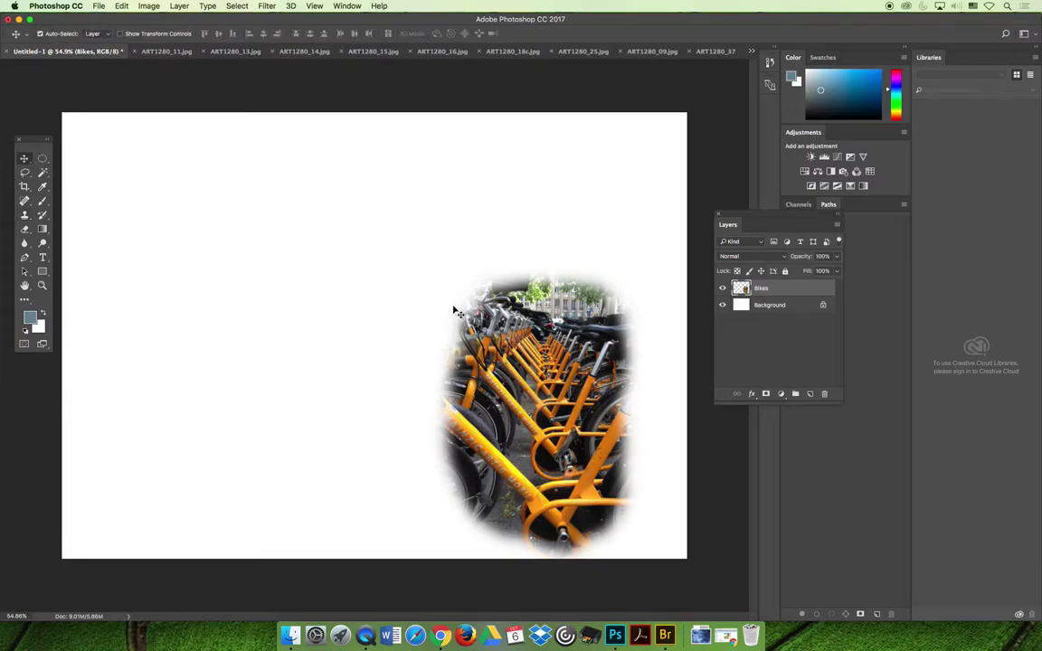
drag(553, 425, 628, 259)
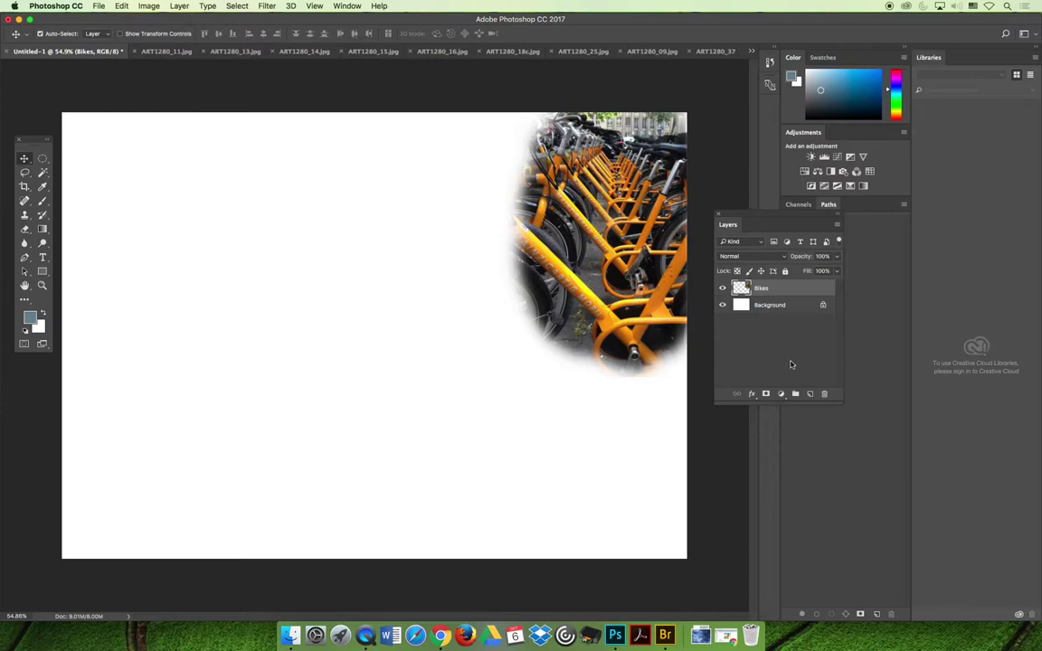
click(791, 363)
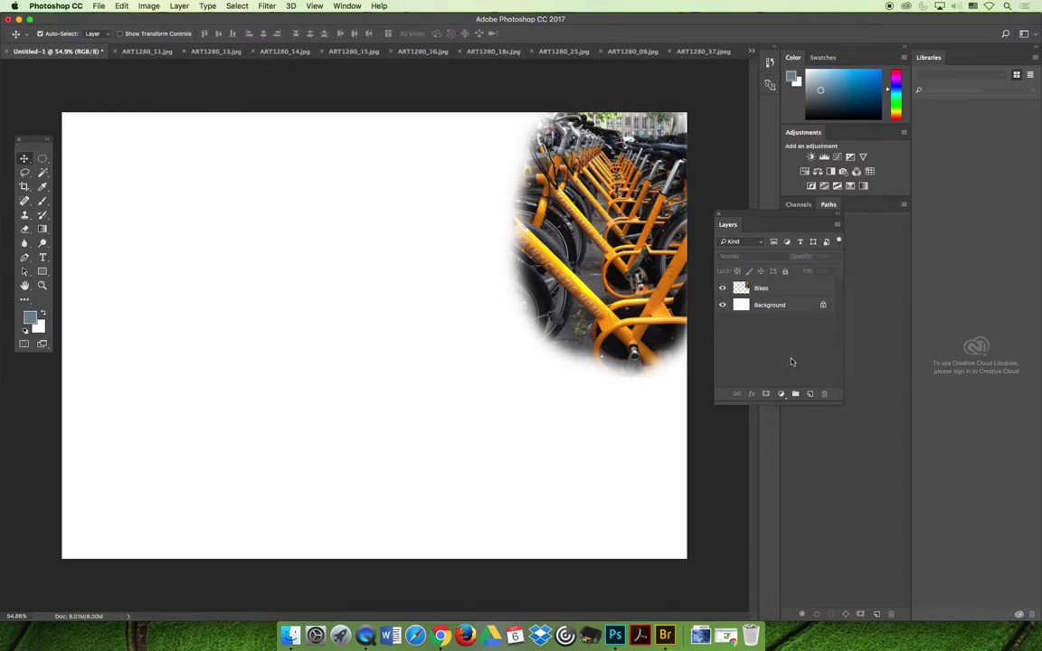
click(811, 394)
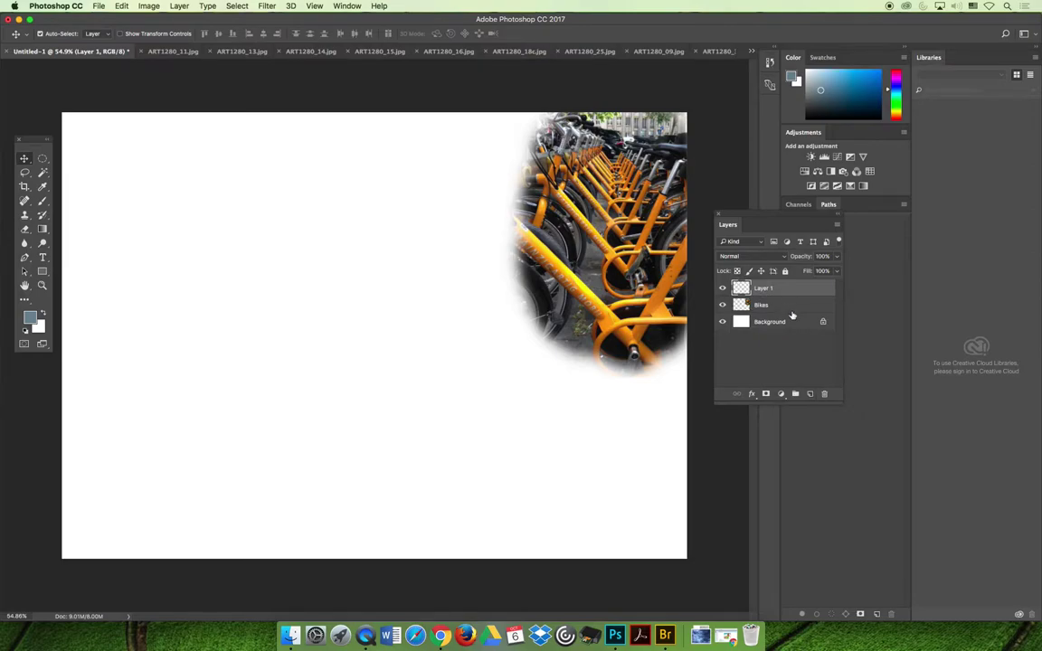
Close the bicycle photo ART1280_11.jpg without saving its changes
click(150, 52)
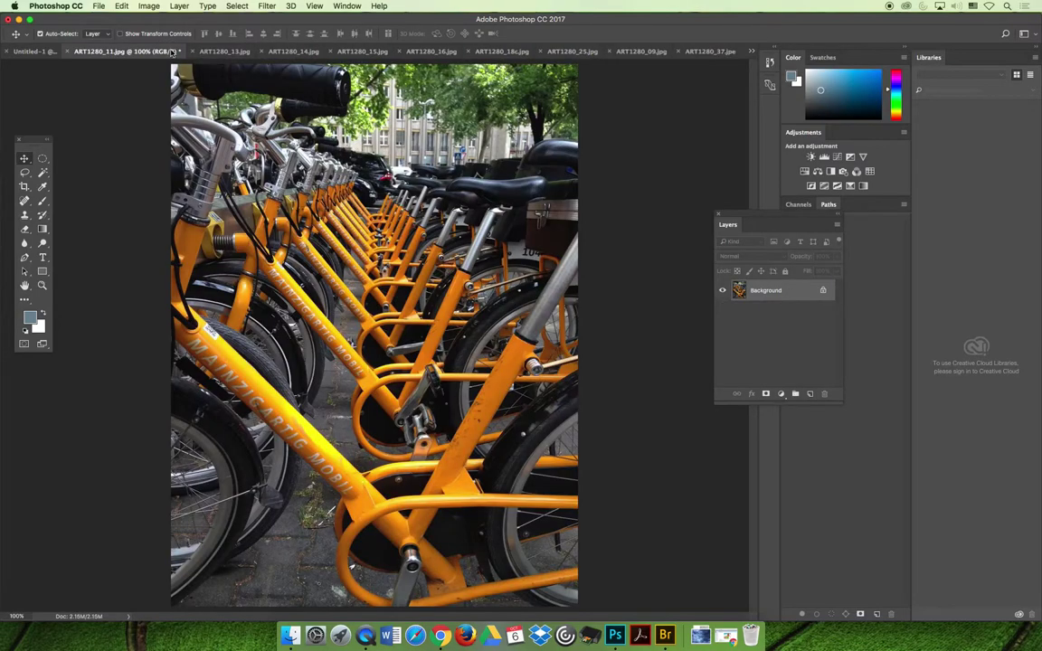
click(65, 53)
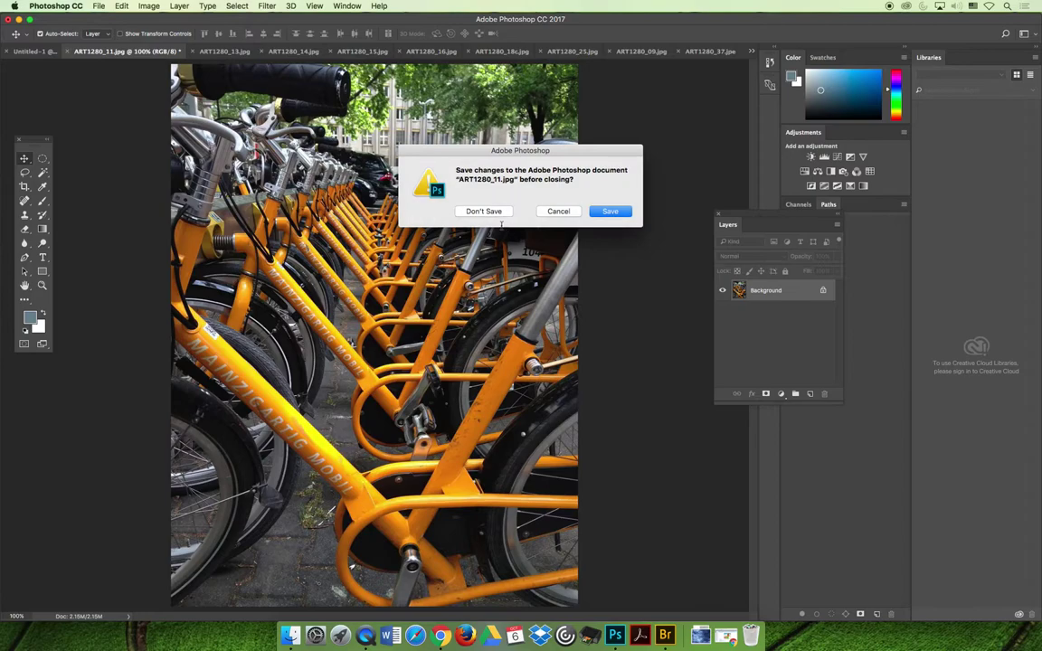
key(super+d)
Sample the canal in ART1280_13.jpg and clone its water, boats and trees onto the new layer in the canvas's upper left area
click(154, 52)
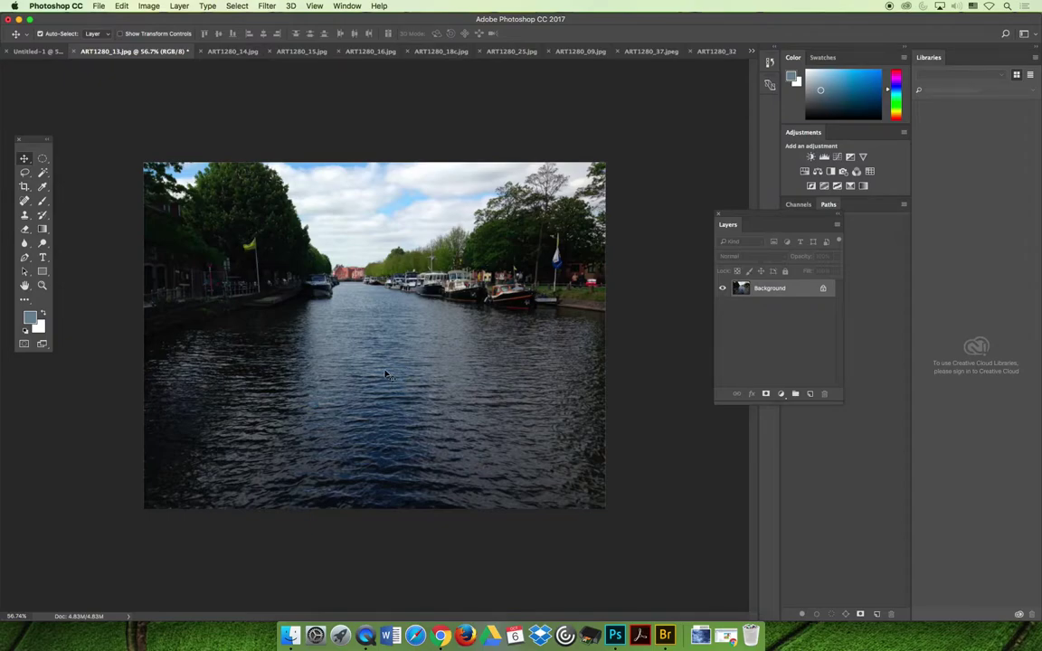
click(25, 217)
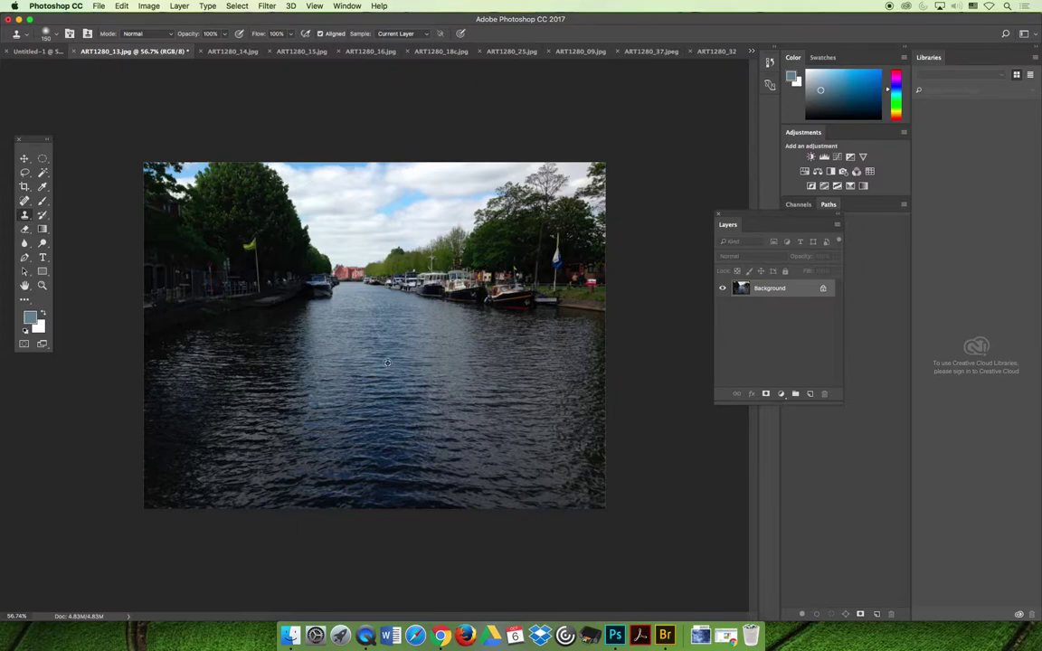
scroll(381, 361, down, 2)
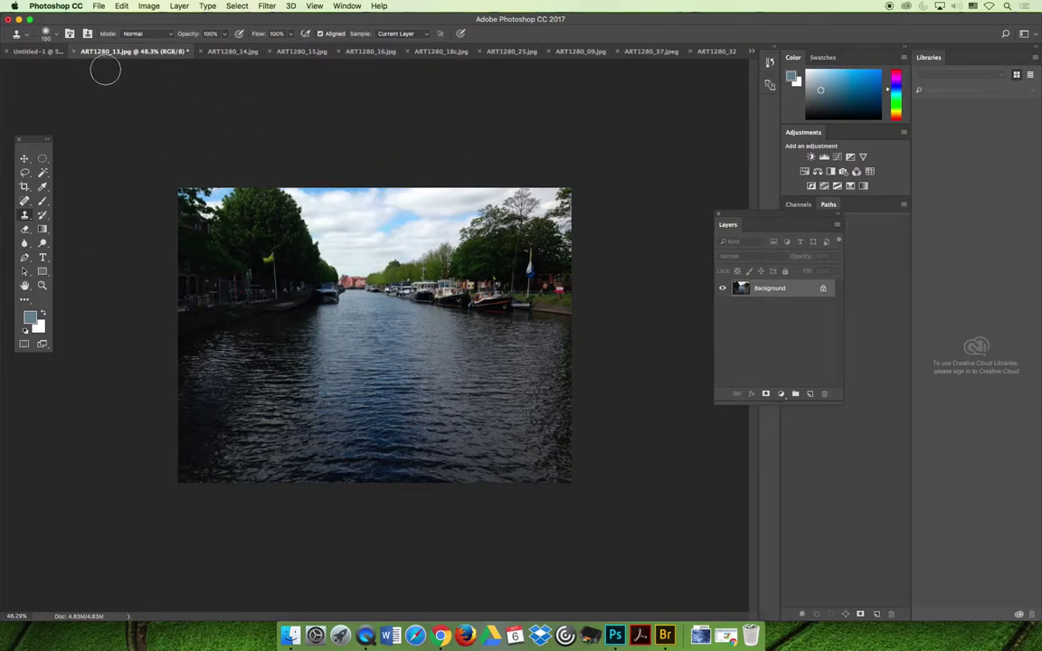
click(31, 52)
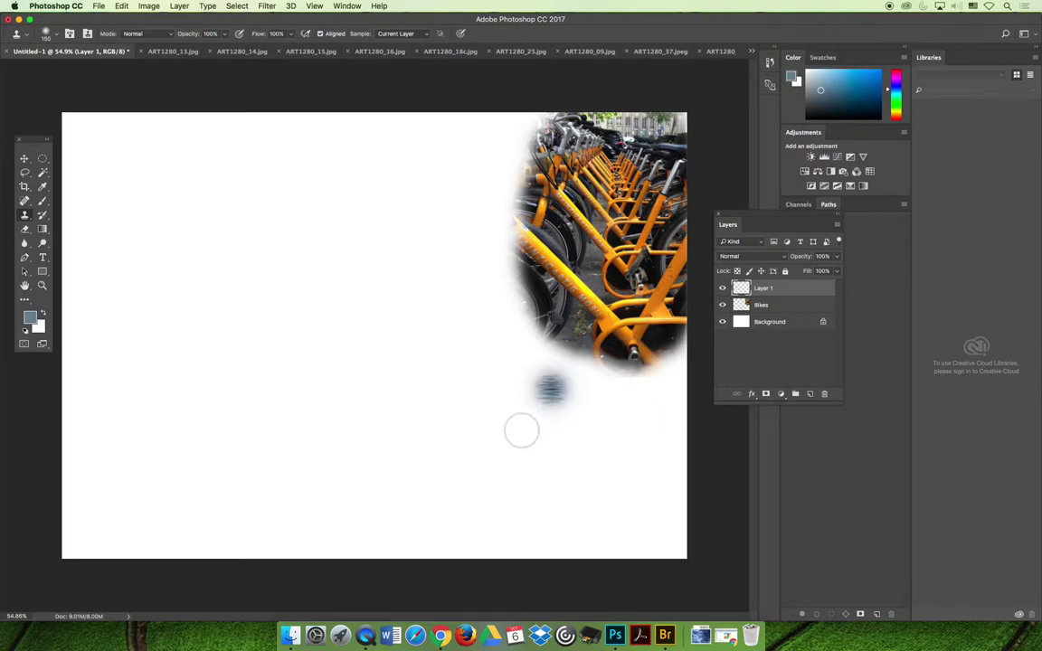
mouse_move(228, 307)
mouse_down()
mouse_move(257, 277)
mouse_move(200, 270)
mouse_move(247, 254)
mouse_move(207, 244)
mouse_move(253, 232)
mouse_move(186, 230)
mouse_move(257, 229)
mouse_move(201, 246)
mouse_move(212, 301)
mouse_move(191, 261)
mouse_move(267, 276)
mouse_move(246, 227)
mouse_move(251, 290)
mouse_move(269, 238)
mouse_move(254, 300)
mouse_move(262, 243)
mouse_move(259, 269)
mouse_move(249, 206)
mouse_move(265, 217)
mouse_move(257, 281)
mouse_move(265, 250)
mouse_move(198, 219)
mouse_move(262, 199)
mouse_move(162, 196)
mouse_move(271, 192)
mouse_move(157, 183)
mouse_move(288, 179)
mouse_move(142, 225)
mouse_move(206, 248)
mouse_move(164, 259)
mouse_move(207, 268)
mouse_move(283, 236)
mouse_move(305, 193)
mouse_move(283, 277)
mouse_move(322, 196)
mouse_move(326, 212)
mouse_move(275, 305)
mouse_move(323, 294)
mouse_move(288, 299)
mouse_move(290, 280)
mouse_move(283, 291)
mouse_move(331, 213)
mouse_move(339, 250)
mouse_move(330, 267)
mouse_move(335, 197)
mouse_move(292, 170)
mouse_move(323, 174)
mouse_move(148, 187)
mouse_move(197, 263)
mouse_up()
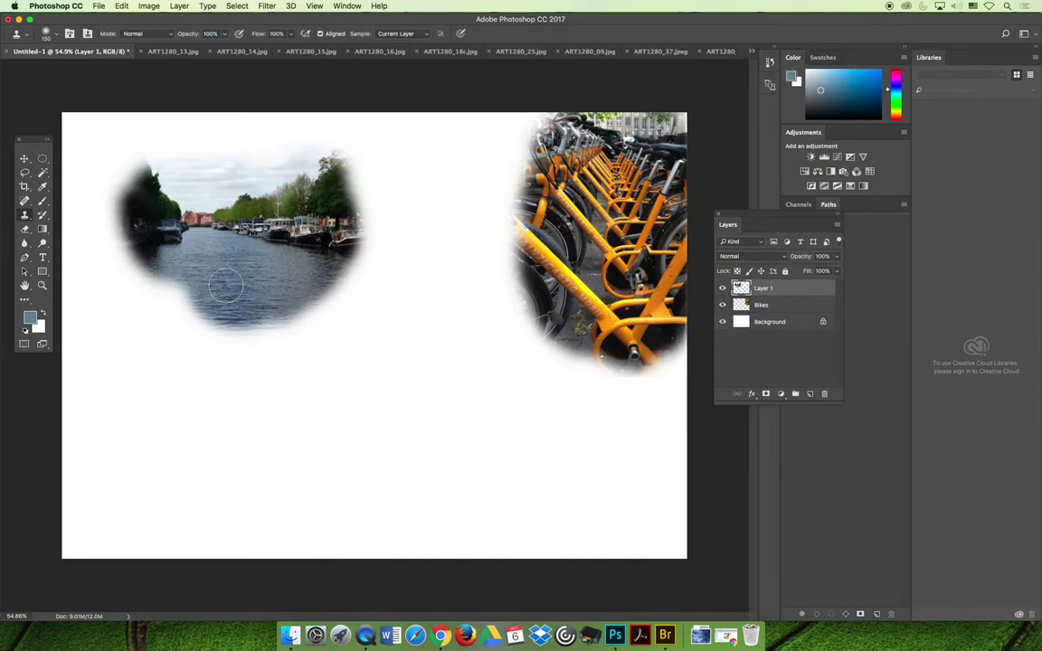
Rename the new layer Canal and move the canal scene to the canvas's upper edge, overlapping the bicycles
click(25, 160)
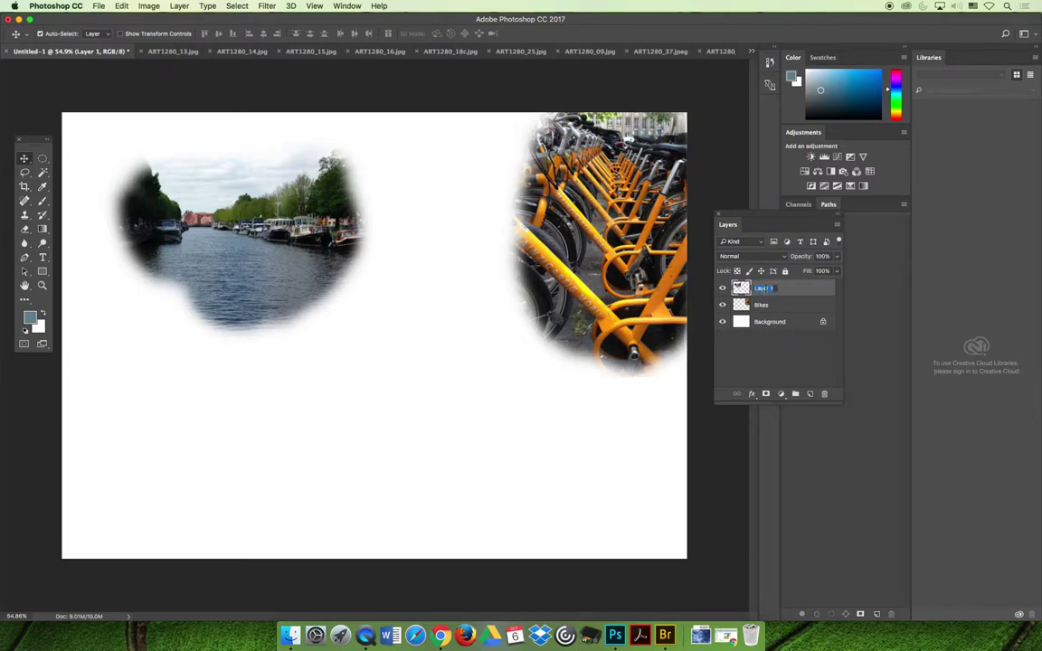
text(Canal)
key(Return)
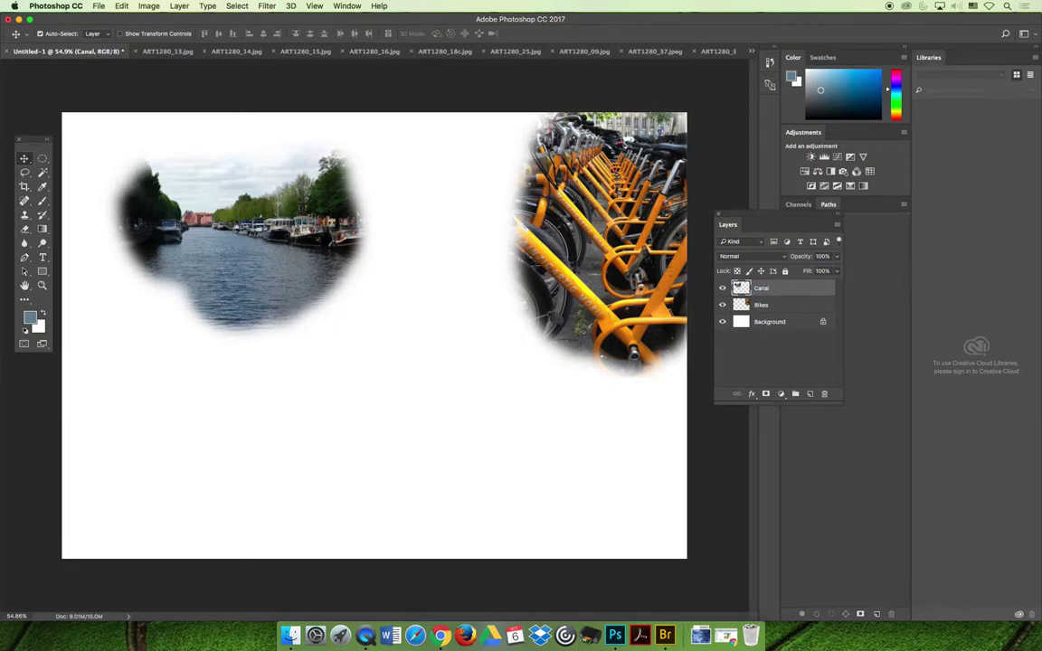
drag(258, 268, 460, 193)
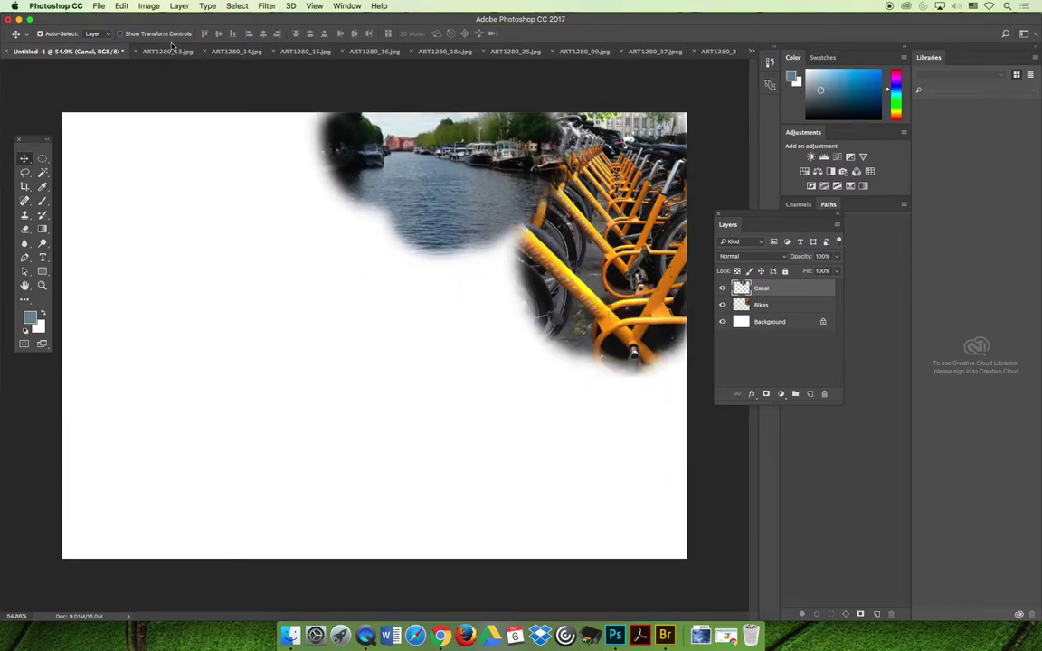
Close the canal photo ART1280_13.jpg without saving its changes
click(165, 52)
click(74, 51)
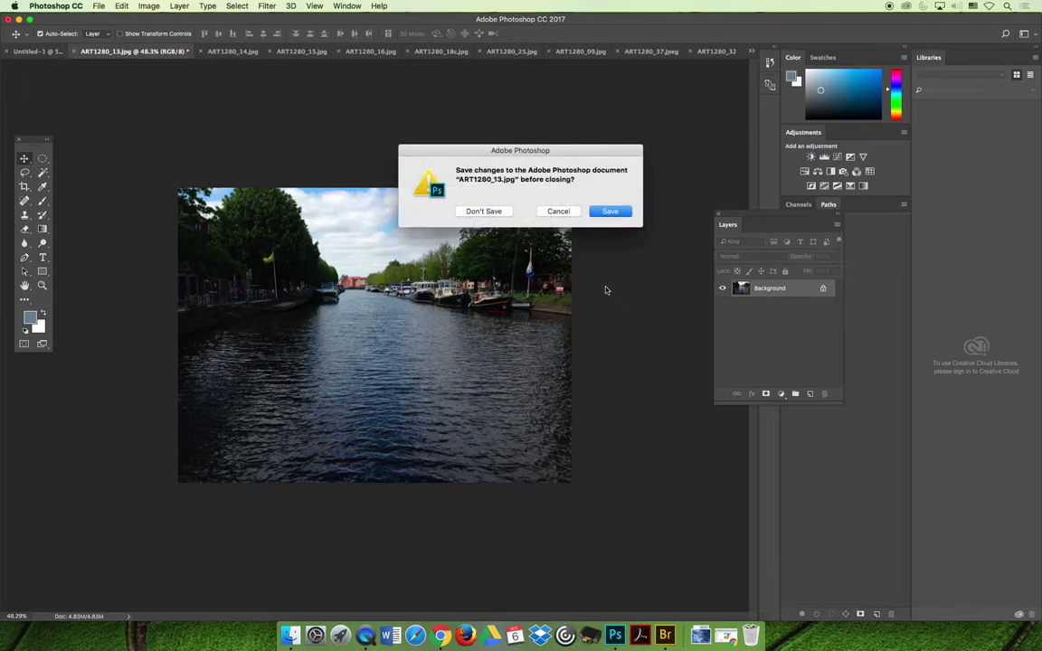
click(484, 212)
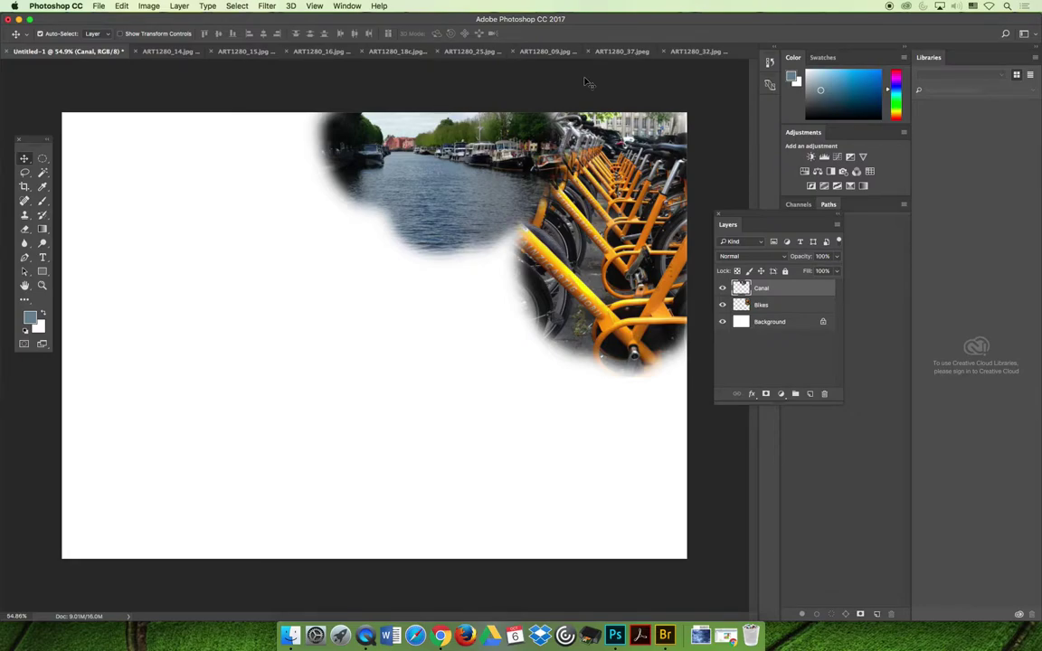
Sample the cobblestones in ART1280_14.jpg as the Clone Stamp source and return to the collage document
click(165, 51)
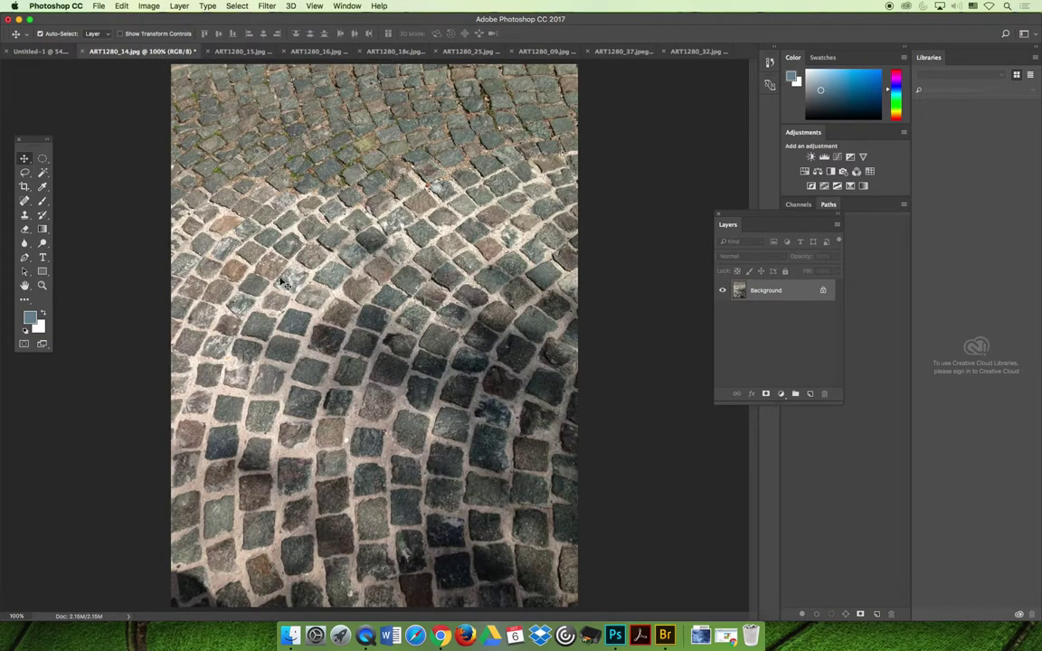
click(23, 215)
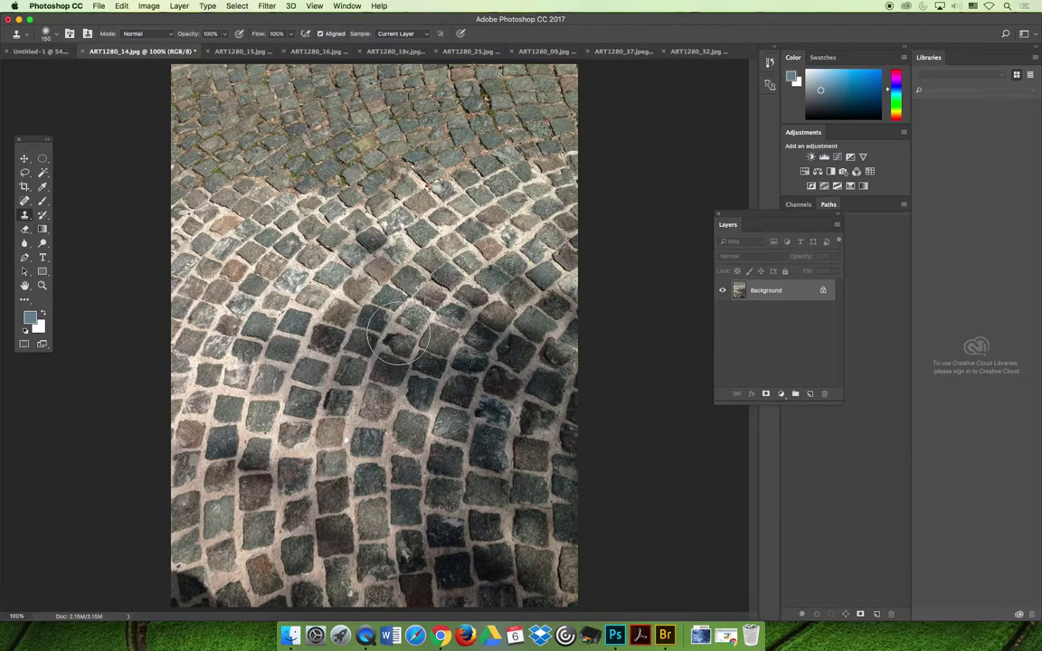
alt+click(379, 314)
scroll(384, 316, down, 2)
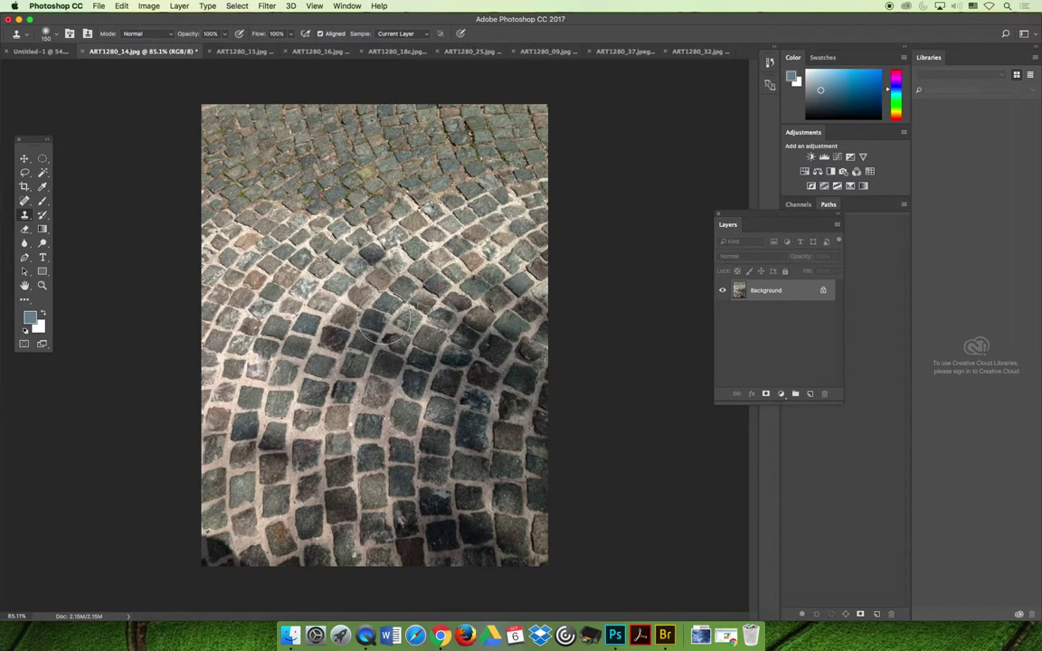
click(23, 50)
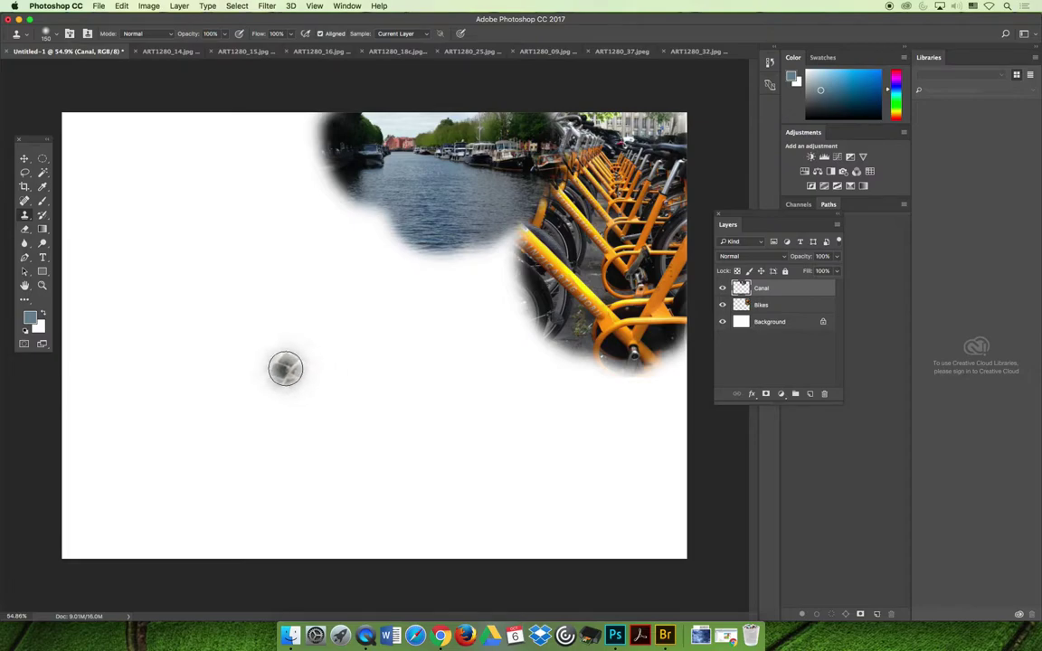
Clone the cobblestones onto the left half of the canvas on the Canal layer, undoing the first strokes and cloning them again
mouse_move(264, 344)
mouse_down()
mouse_move(256, 354)
mouse_move(260, 328)
mouse_move(283, 323)
mouse_move(213, 357)
mouse_move(279, 284)
mouse_move(185, 272)
mouse_move(332, 287)
mouse_move(279, 418)
mouse_move(283, 318)
mouse_up()
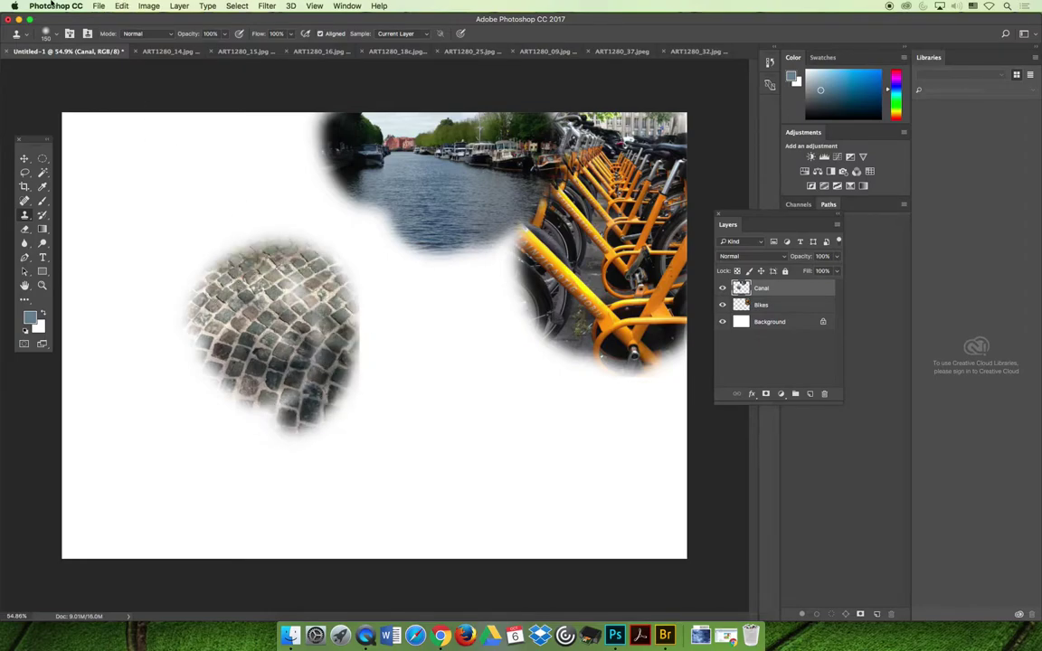
click(118, 5)
click(122, 37)
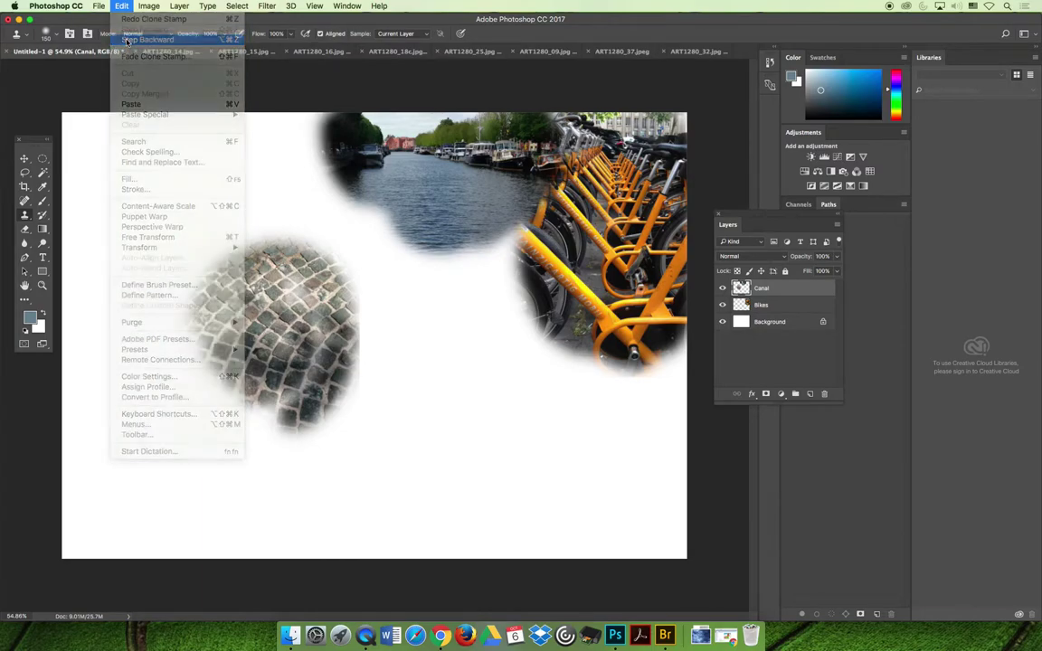
mouse_move(267, 258)
mouse_down()
mouse_move(275, 308)
mouse_move(263, 358)
mouse_move(181, 289)
mouse_move(199, 230)
mouse_move(244, 217)
mouse_move(181, 251)
mouse_move(185, 420)
mouse_move(211, 333)
mouse_move(199, 406)
mouse_move(233, 385)
mouse_move(208, 384)
mouse_up()
click(24, 158)
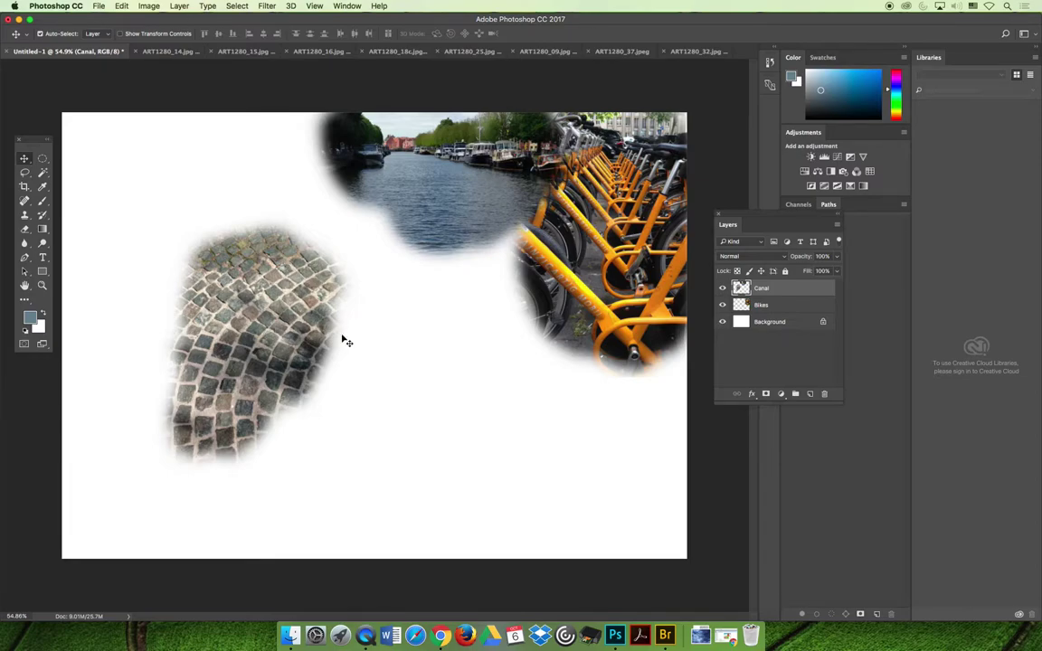
Hide the Bikes and Background layers, then lasso the cobblestones on the Canal layer and cut them out
click(723, 306)
click(723, 322)
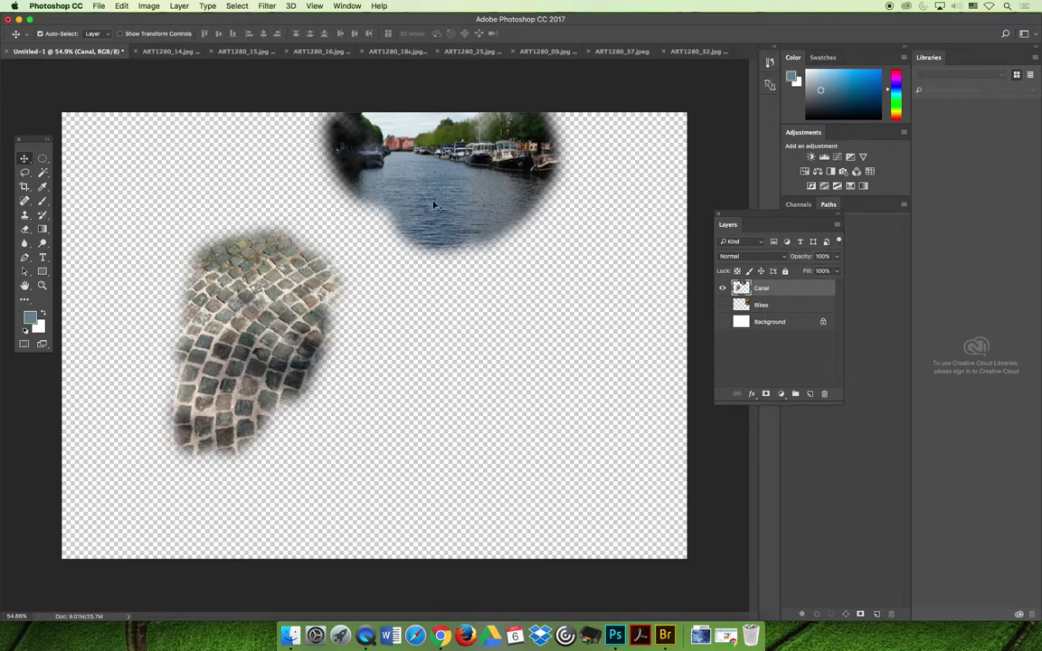
click(25, 172)
mouse_move(153, 200)
mouse_down()
mouse_move(298, 212)
mouse_move(327, 232)
mouse_move(390, 324)
mouse_move(369, 474)
mouse_move(251, 508)
mouse_move(128, 498)
mouse_move(82, 367)
mouse_move(125, 230)
mouse_move(144, 209)
mouse_up()
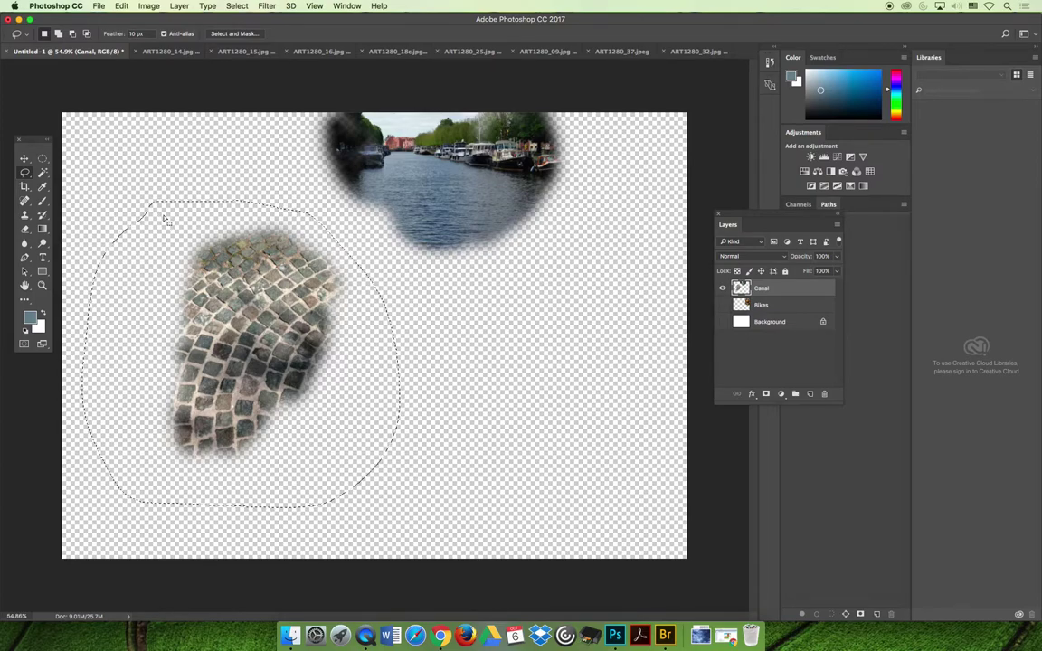
key(super+x)
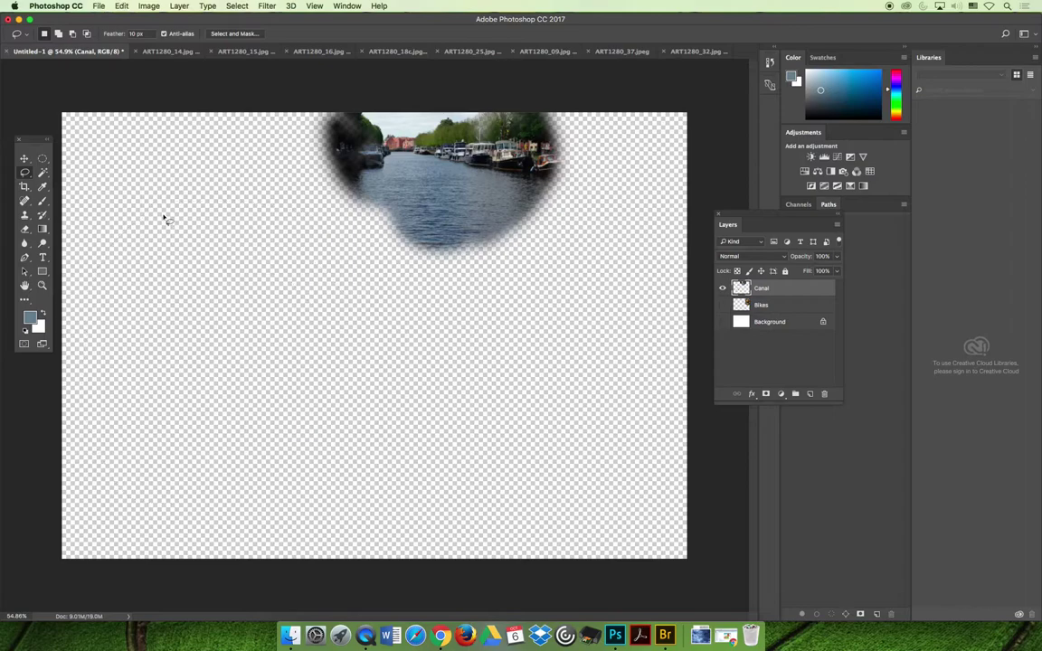
Add a new layer named Stones above the Canal layer and paste the cut cobblestones onto it
click(808, 393)
double_click(762, 288)
text(Stones)
key(Return)
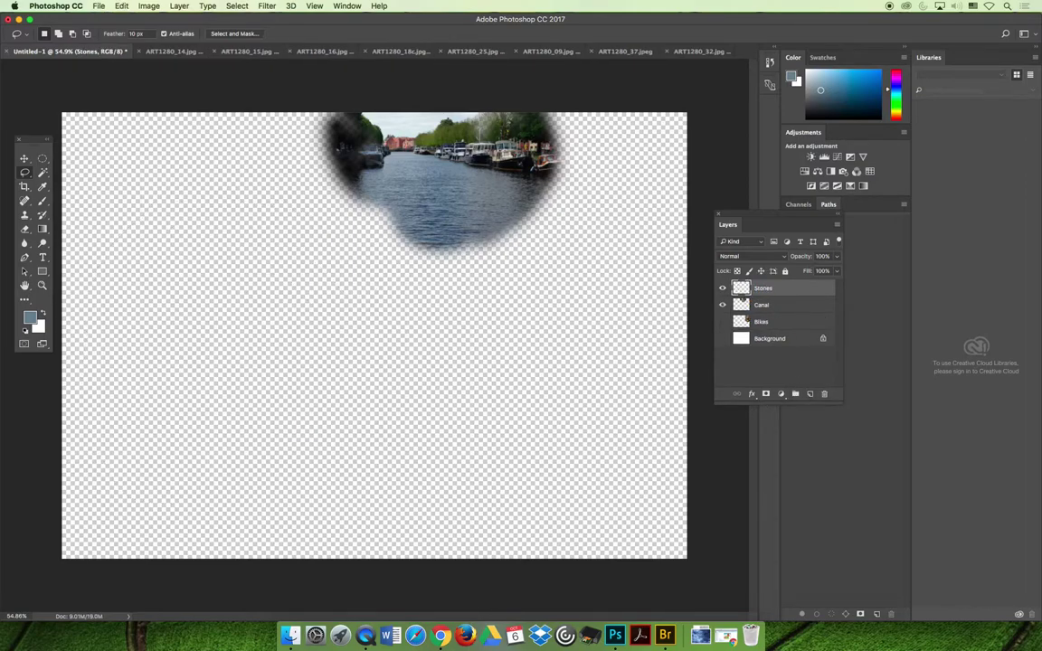
key(super+v)
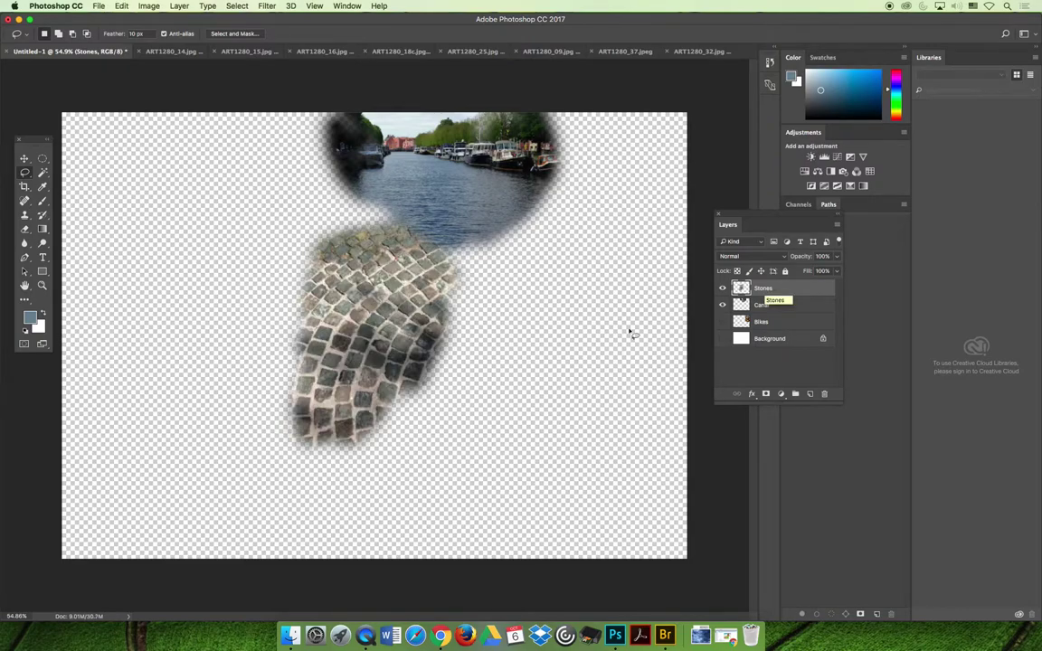
Show the Bikes and Background layers again and move the cobblestones into the canvas's upper left corner
click(722, 322)
click(722, 338)
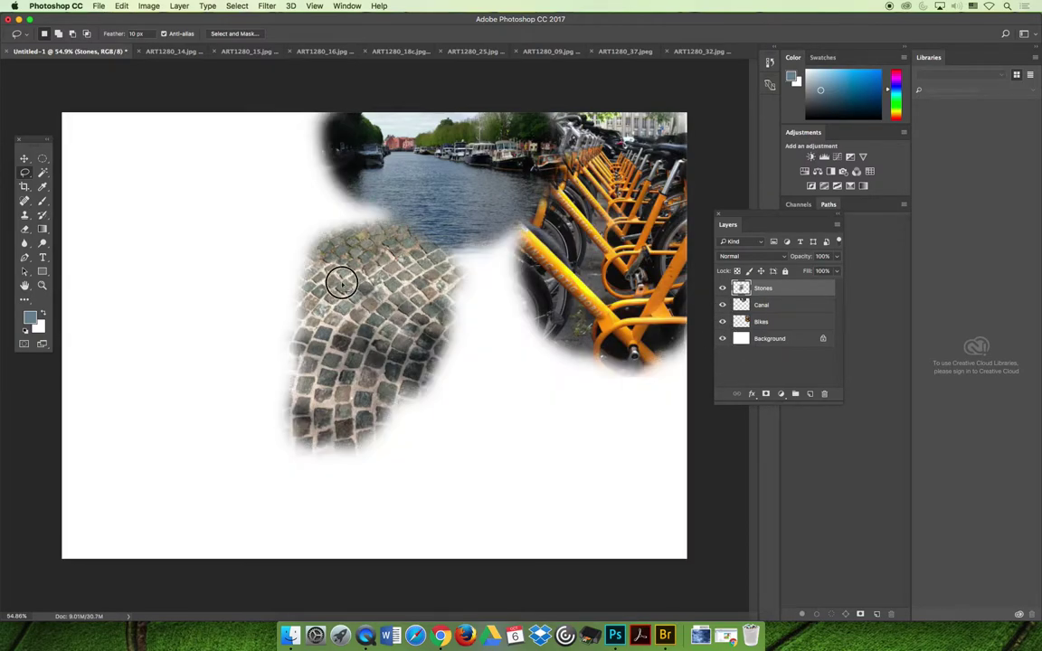
mouse_move(286, 242)
mouse_down()
mouse_move(315, 250)
mouse_move(262, 218)
mouse_up()
click(24, 158)
mouse_move(384, 314)
mouse_down()
mouse_move(262, 269)
mouse_move(120, 185)
mouse_up()
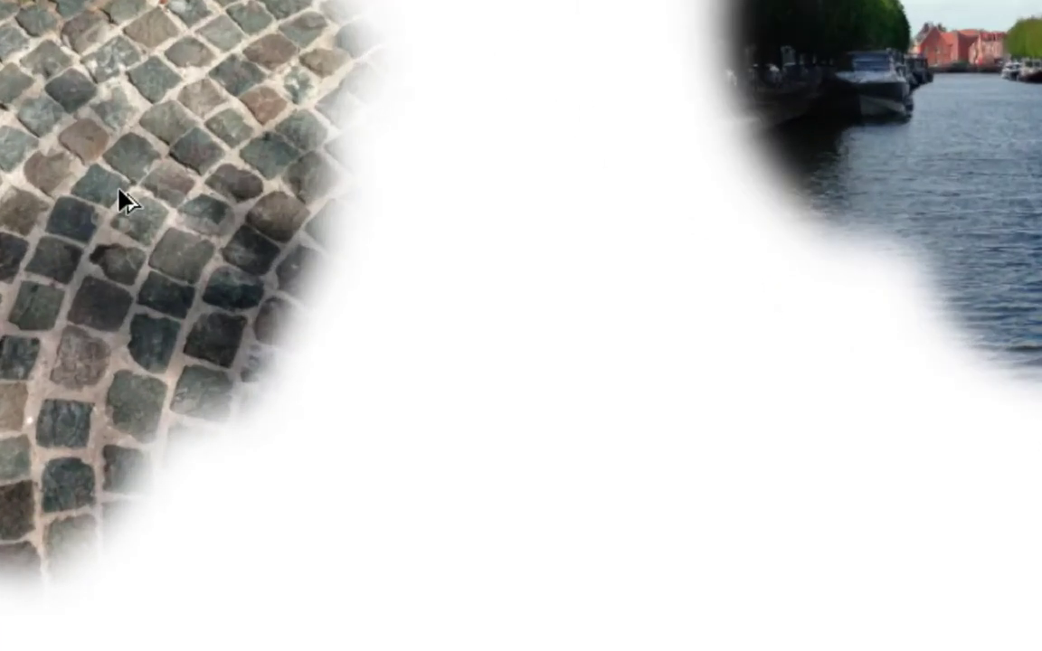
Duplicate the upper-left cobblestones, place the copy near the middle of the canvas and flip it horizontally
drag(117, 181, 530, 343)
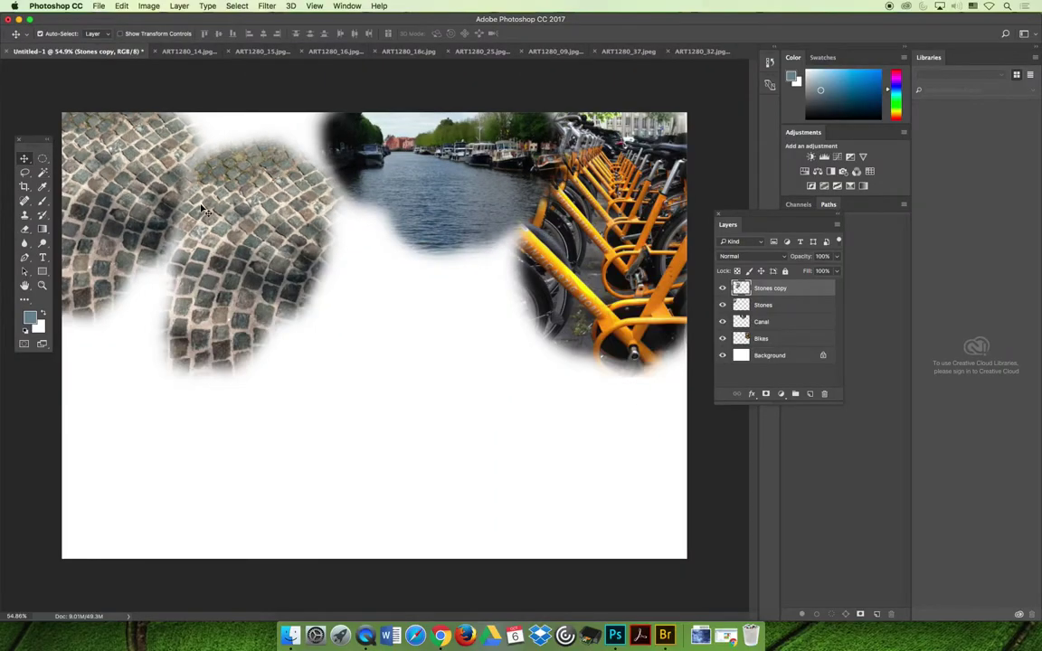
drag(249, 217, 326, 344)
click(121, 5)
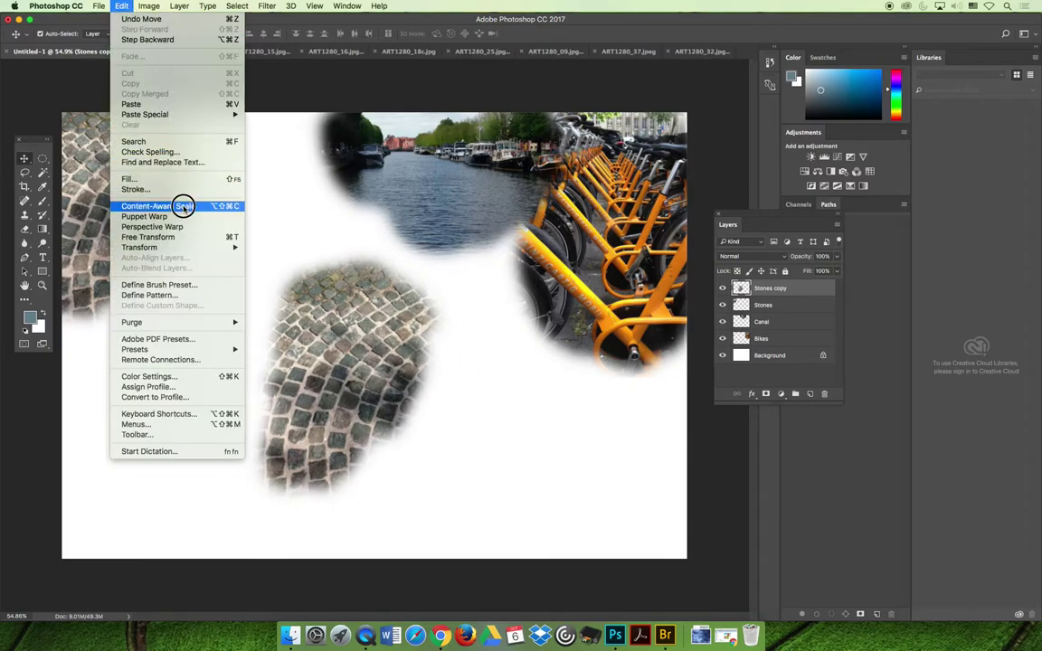
mouse_move(185, 247)
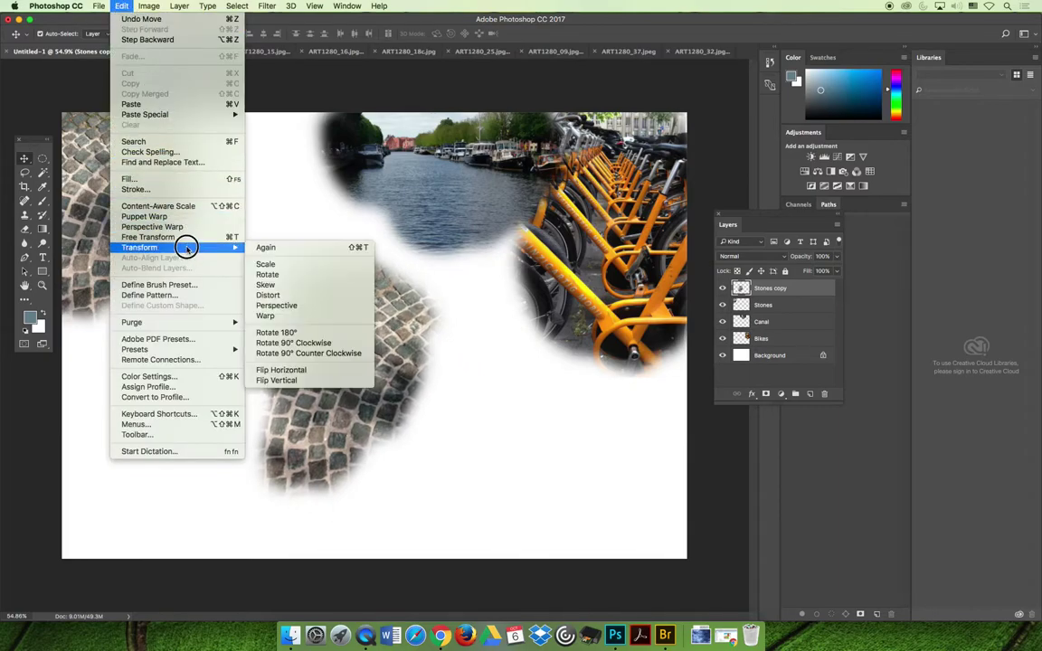
click(335, 374)
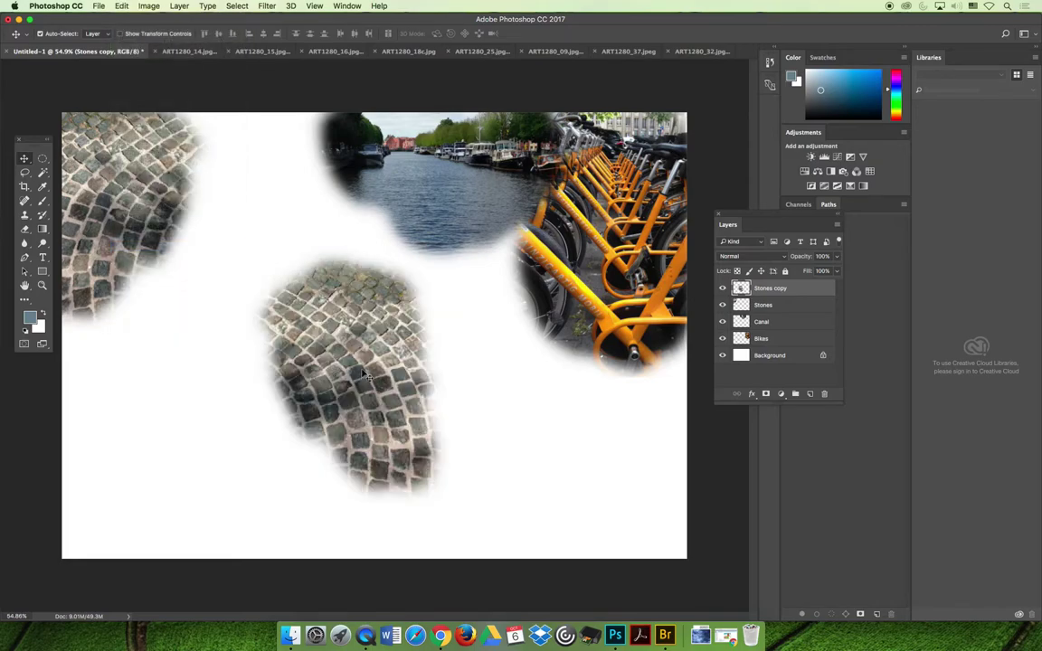
Flip the cobblestone copy vertically, move it into the canvas's lower right corner and deselect it
click(146, 6)
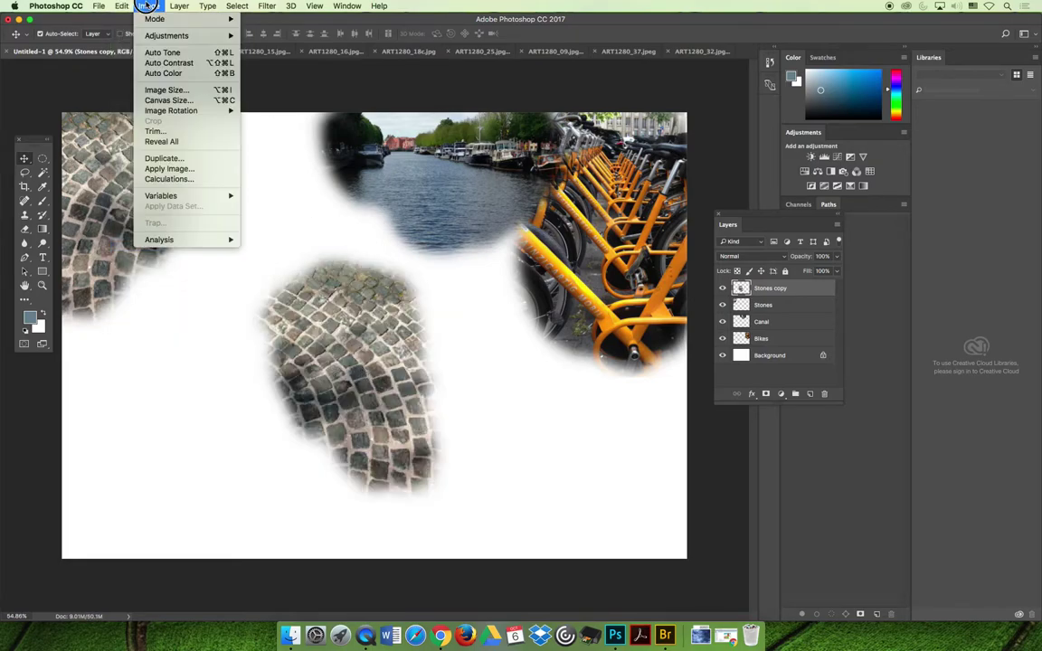
mouse_move(122, 5)
mouse_move(209, 247)
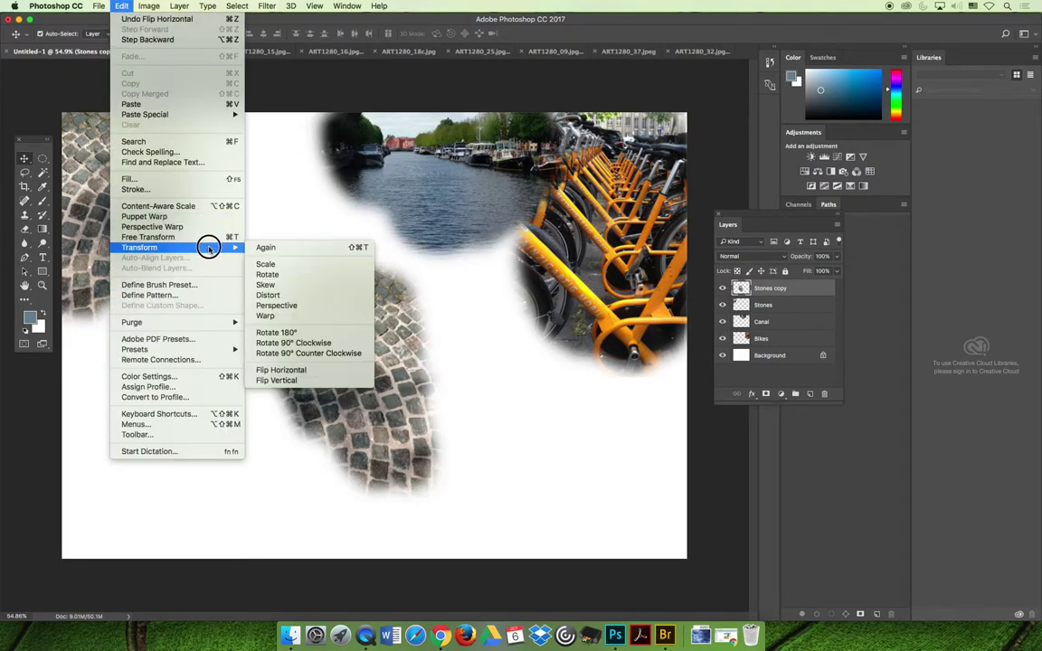
click(306, 380)
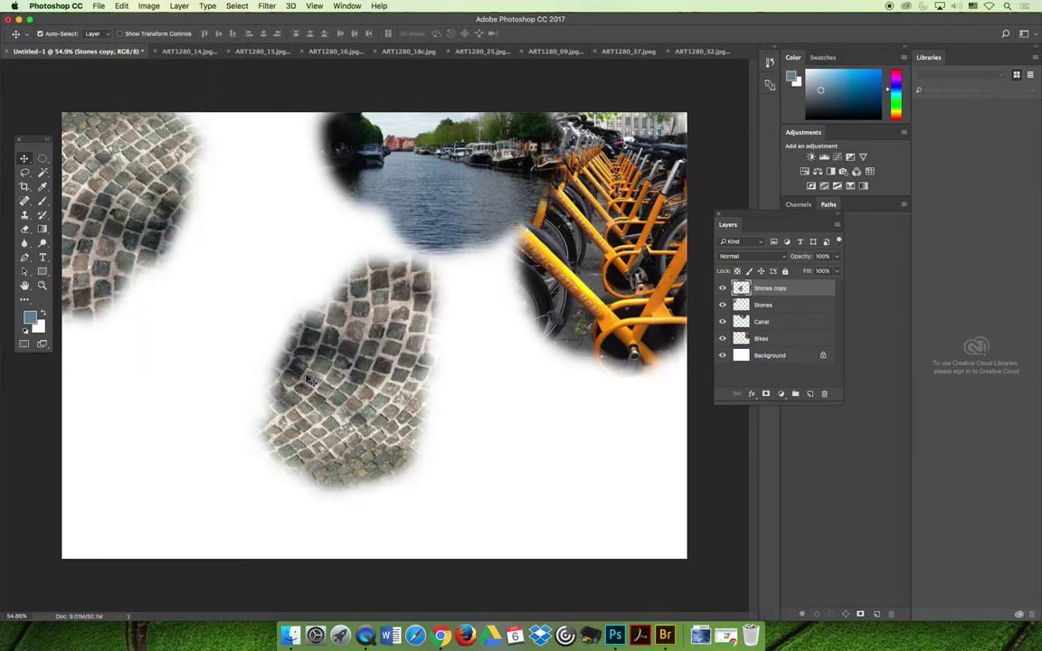
drag(391, 387, 685, 494)
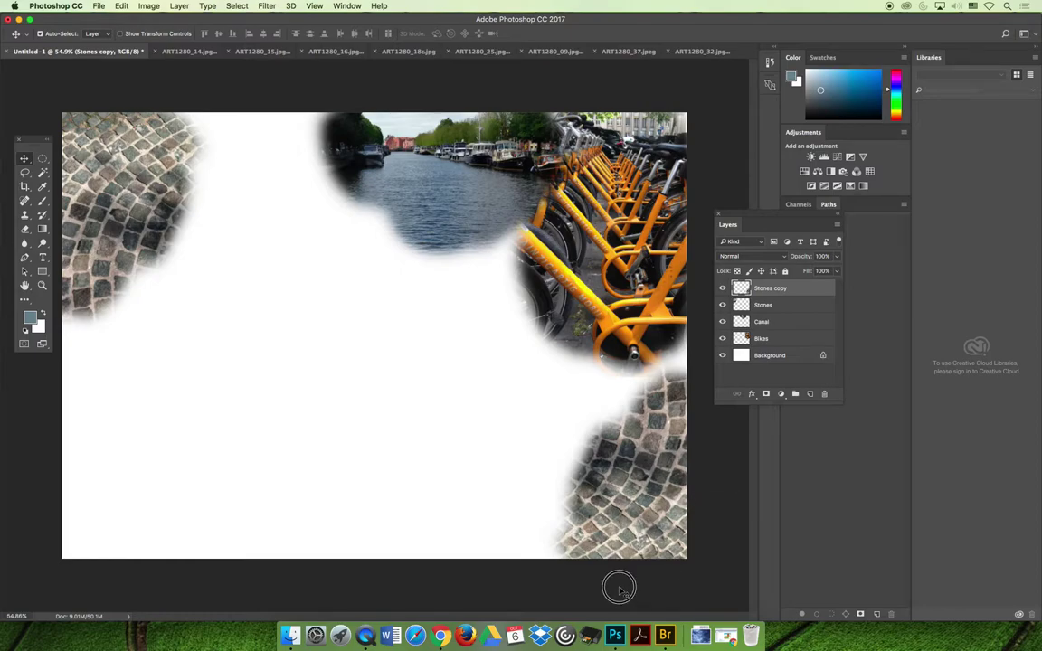
click(620, 590)
Close the cobblestone photo ART1280_14.jpg without saving its changes
click(140, 52)
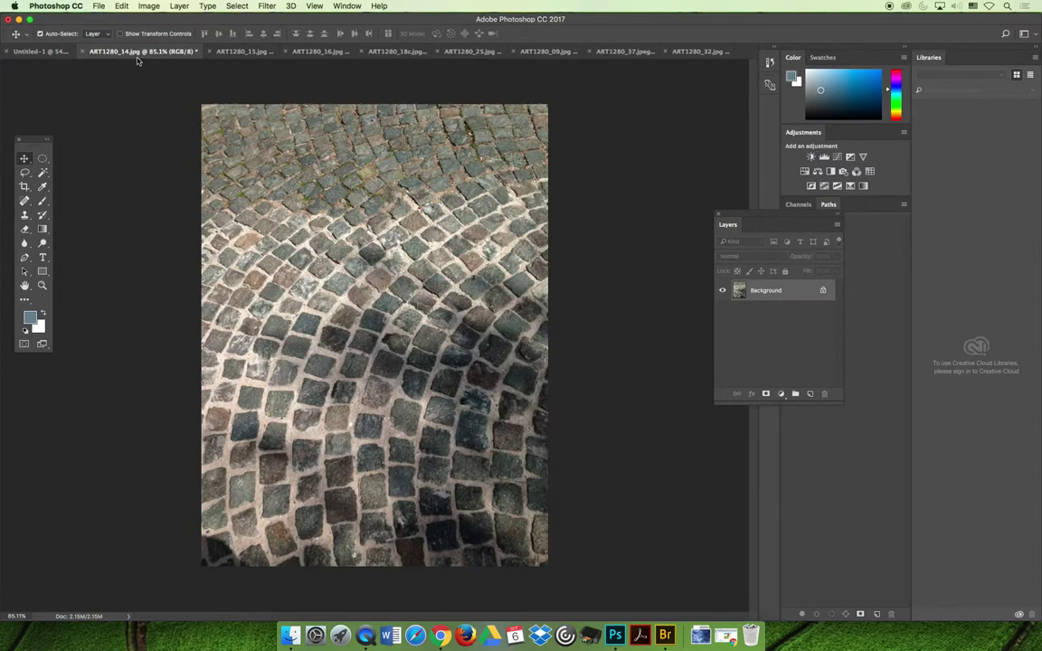
click(84, 52)
click(427, 200)
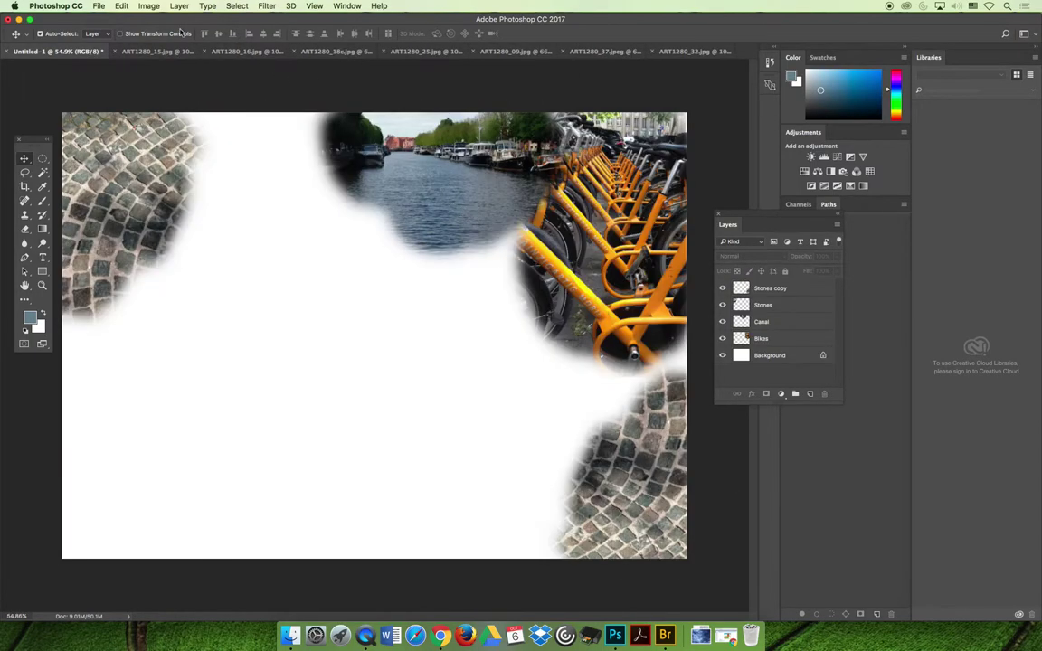
Sample the vine-covered pergola in ART1280_15.jpg with the Clone Stamp and return to the Untitled-1 document
click(144, 51)
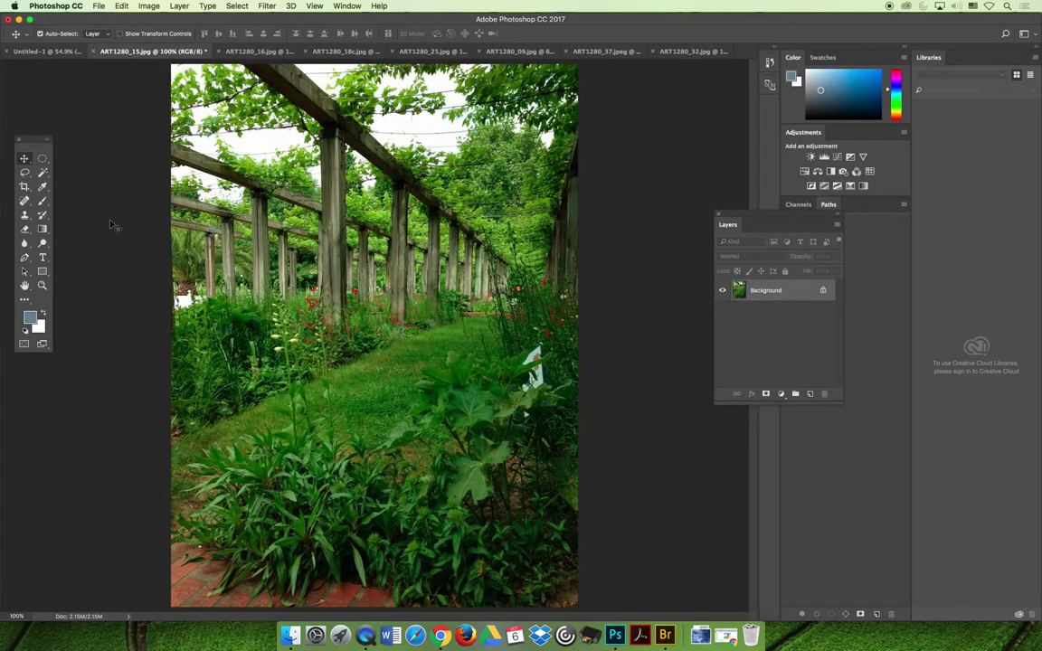
click(26, 217)
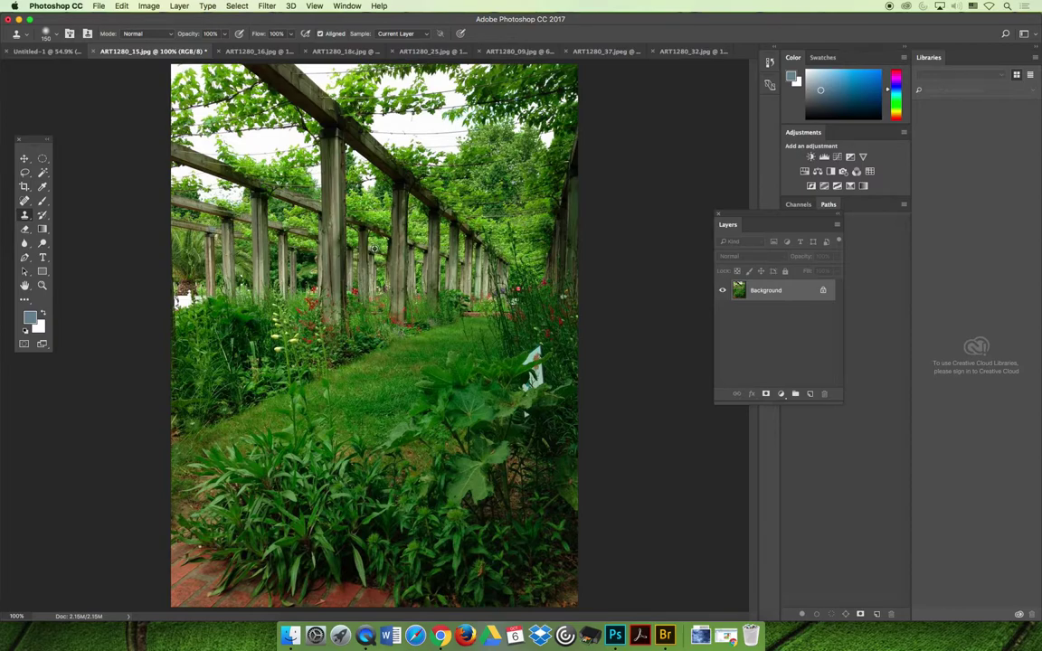
scroll(412, 291, down, 2)
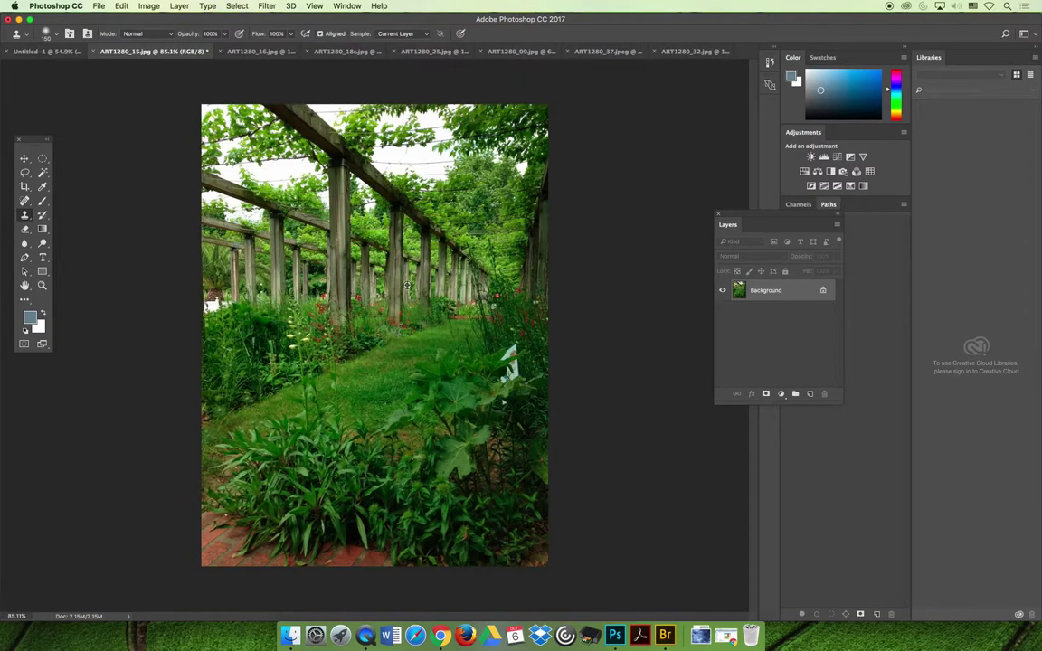
click(64, 51)
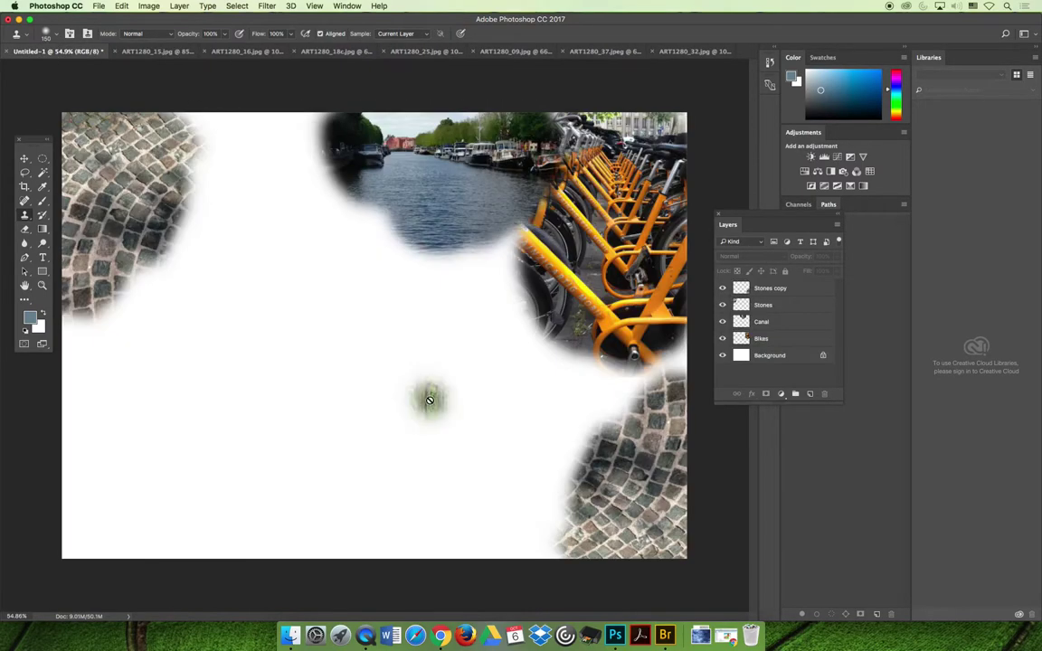
click(381, 398)
key(Return)
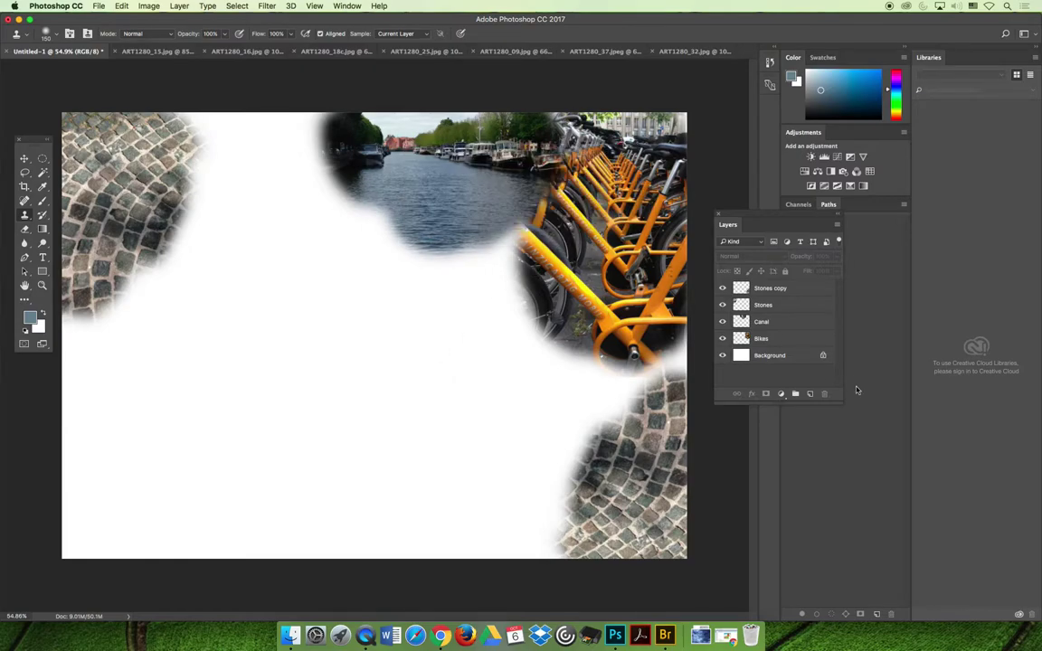
Add a new layer named Vines above the Stones copy layer
click(810, 395)
double_click(764, 288)
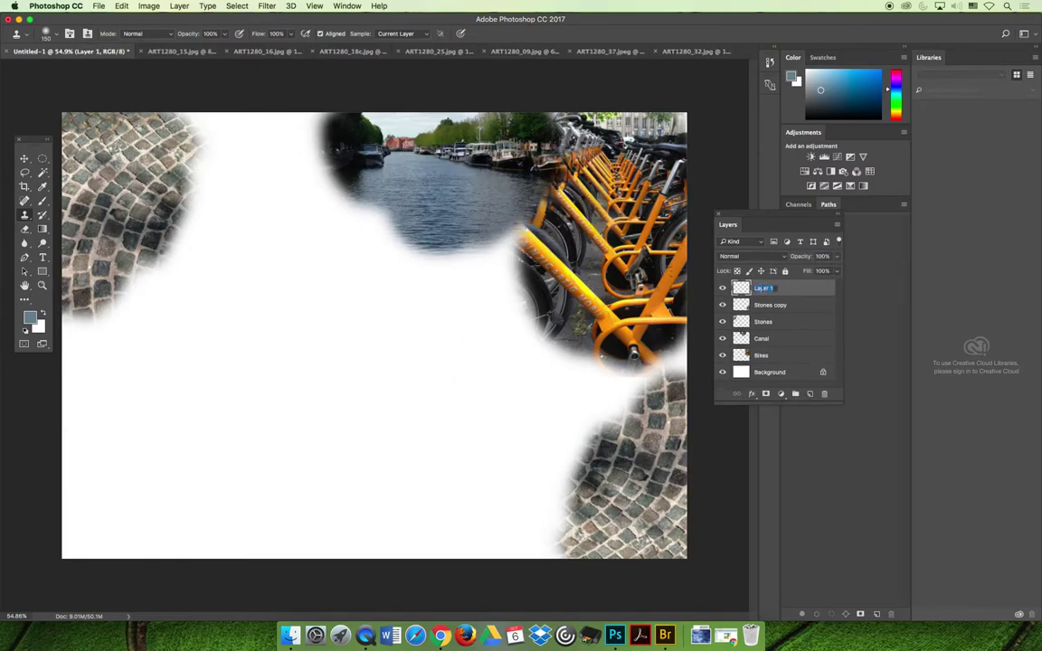
text(Vines)
key(Return)
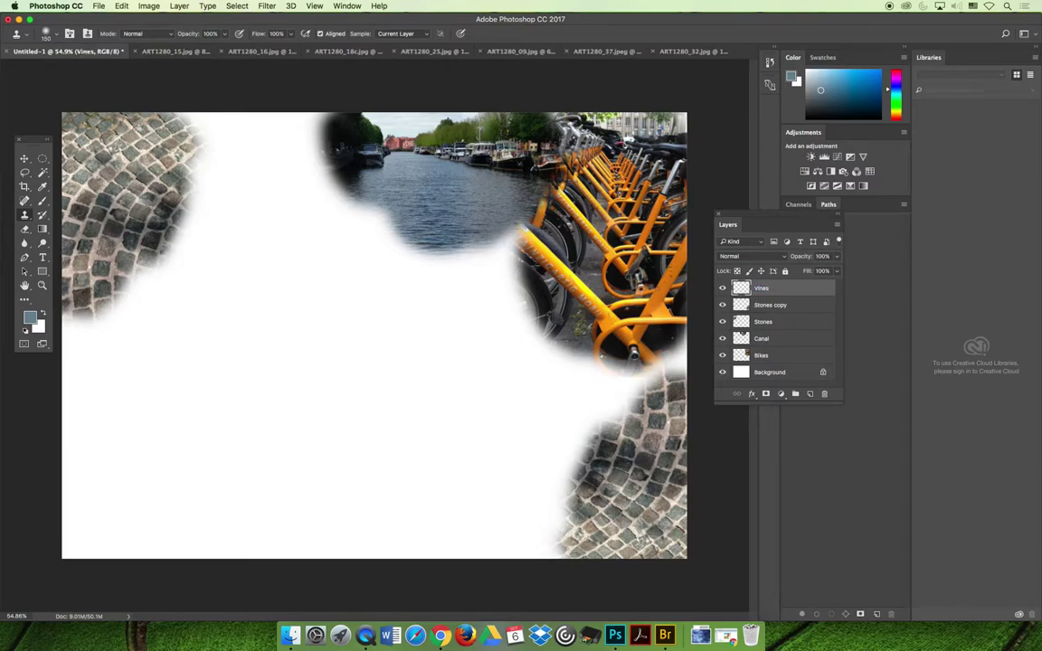
Clone the vine pergola onto the middle of the canvas on the Vines layer, undoing the unwanted strokes
mouse_move(376, 388)
mouse_down()
mouse_move(380, 356)
mouse_move(383, 398)
mouse_move(412, 360)
mouse_move(425, 395)
mouse_move(353, 308)
mouse_move(371, 317)
mouse_up()
key(super+z)
mouse_move(418, 388)
mouse_down()
mouse_move(358, 334)
mouse_move(327, 358)
mouse_move(342, 331)
mouse_move(328, 306)
mouse_move(332, 395)
mouse_move(387, 400)
mouse_move(328, 351)
mouse_move(331, 300)
mouse_move(309, 295)
mouse_move(335, 313)
mouse_move(292, 277)
mouse_move(300, 288)
mouse_move(368, 304)
mouse_up()
mouse_move(292, 294)
mouse_down()
mouse_move(274, 272)
mouse_move(297, 280)
mouse_move(291, 269)
mouse_move(294, 310)
mouse_move(324, 339)
mouse_move(274, 297)
mouse_move(314, 391)
mouse_move(279, 359)
mouse_move(276, 309)
mouse_move(254, 285)
mouse_move(271, 392)
mouse_move(316, 381)
mouse_move(282, 338)
mouse_move(301, 375)
mouse_up()
key(super+z)
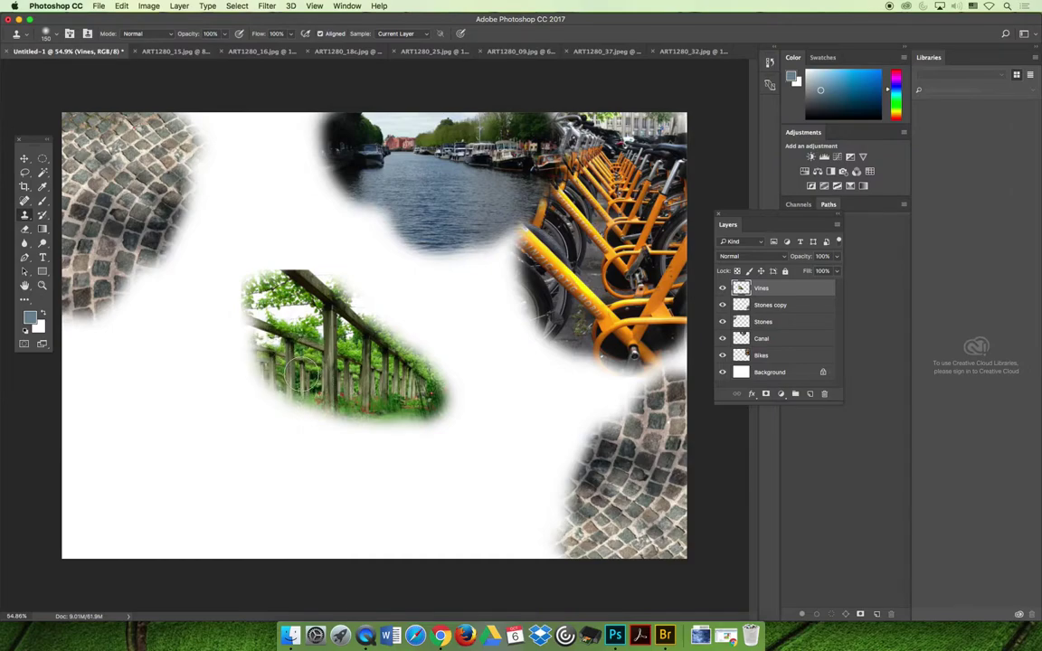
Move the vines between the upper-left cobblestones and the canal, and bring the Stones layer above the Vines layer
click(25, 157)
drag(323, 362, 254, 180)
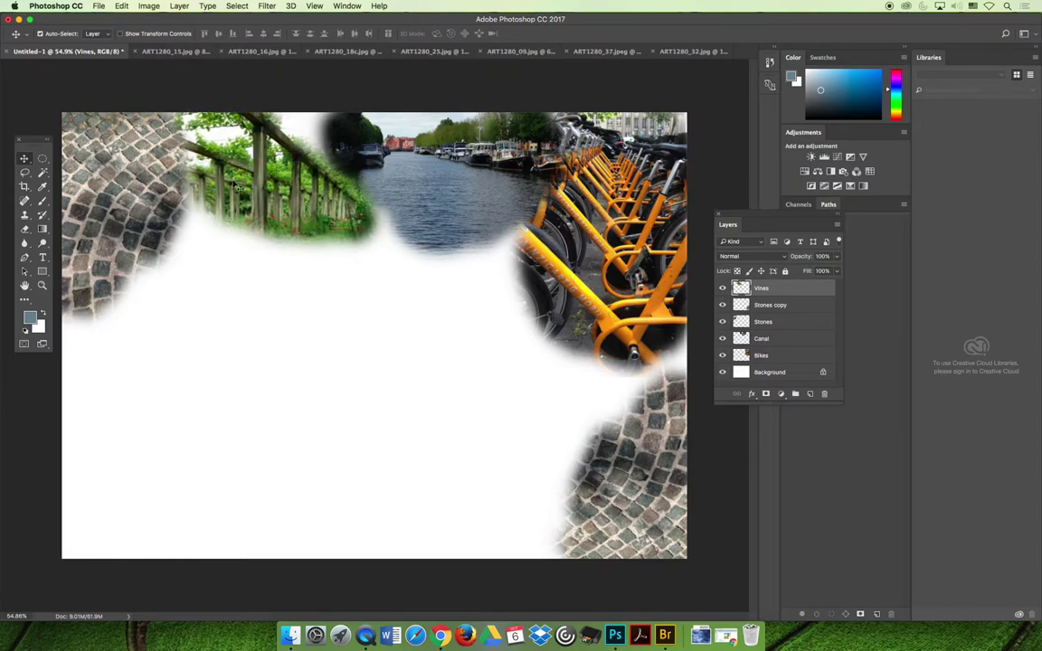
drag(762, 324, 760, 286)
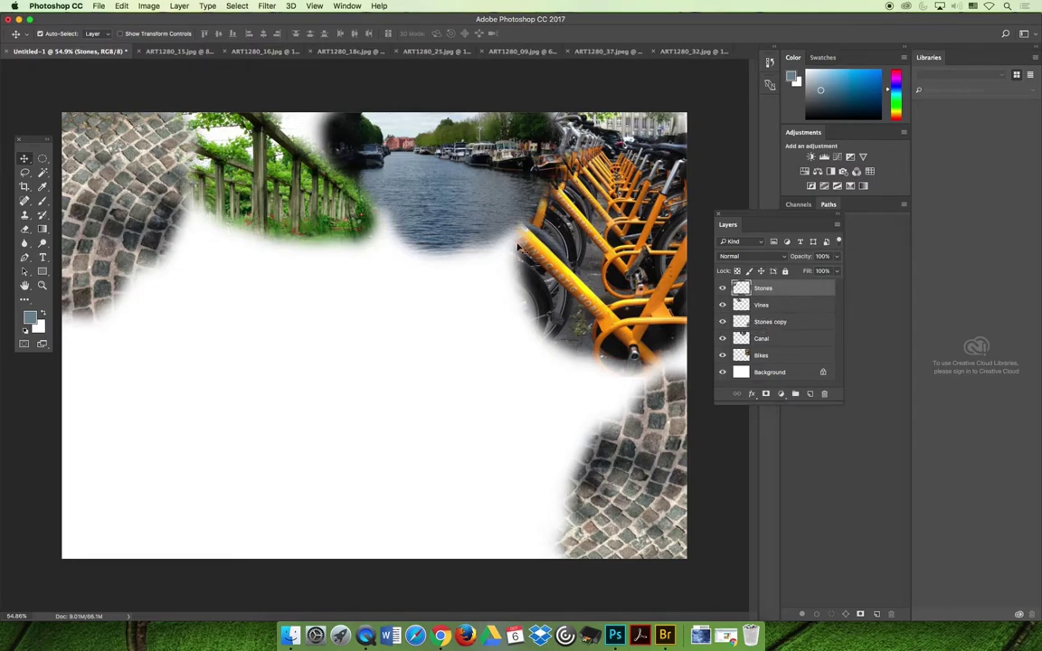
Shift the vines further up past the canvas's top edge, undoing the unwanted moves, and deselect all layers
drag(244, 157, 245, 127)
key(shift+Up)
key(shift+Up)
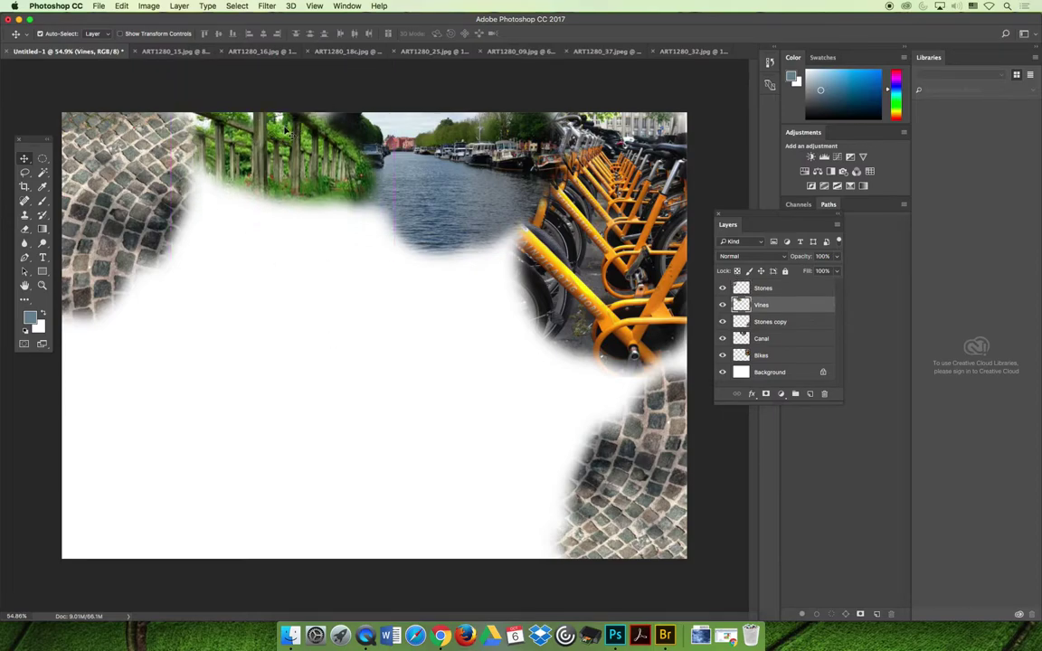
key(super+z)
key(super+z)
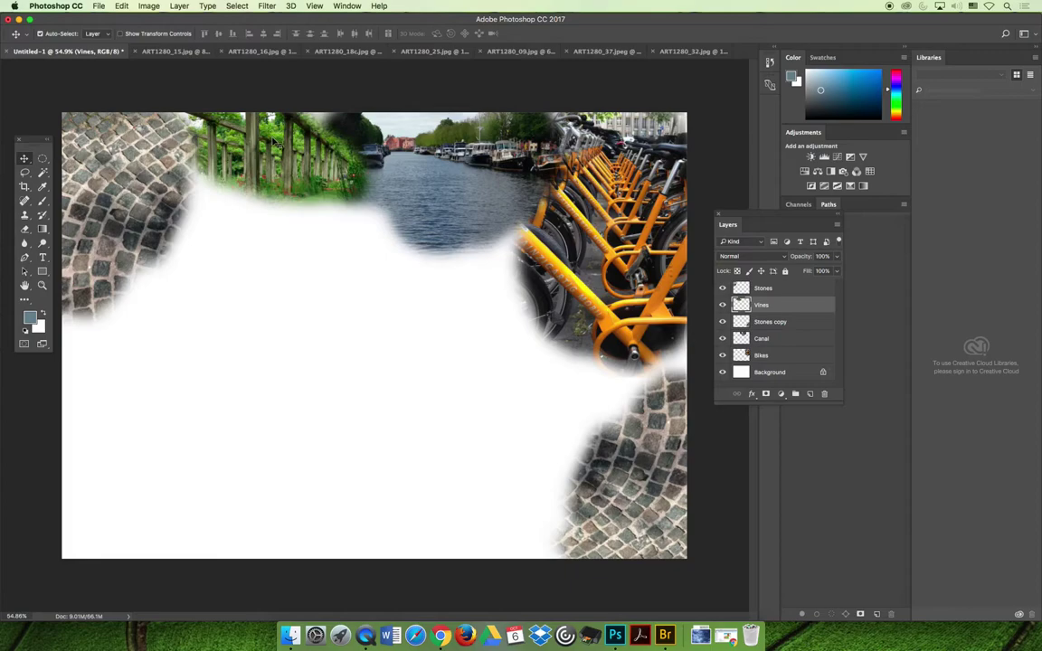
key(super+z)
key(super+z)
key(super+alt+a)
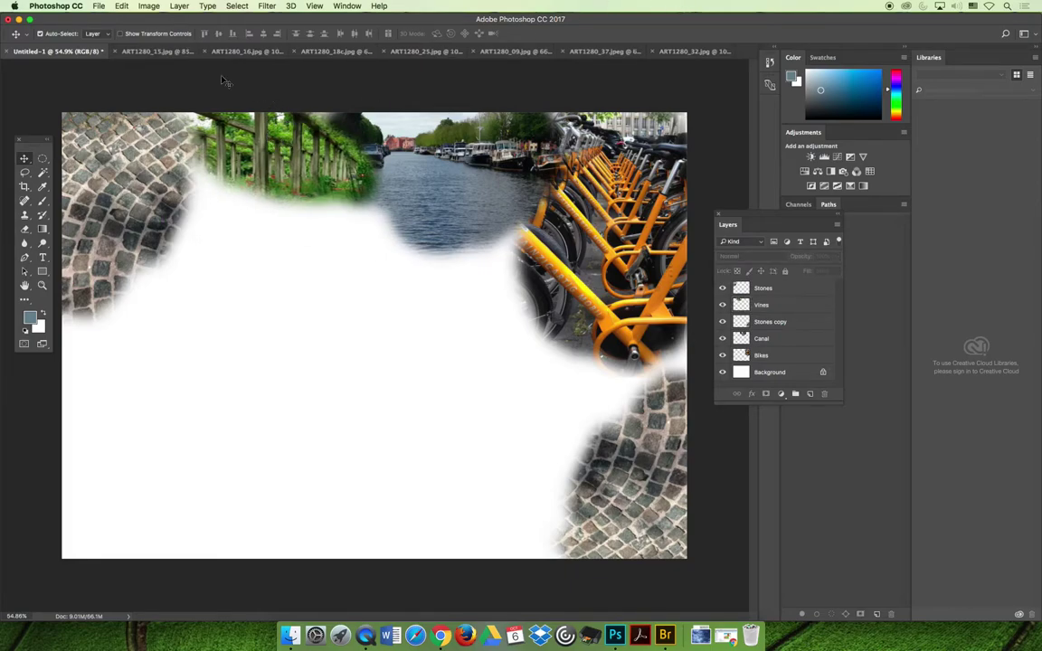
Sample the green plants in the lower part of ART1280_15.jpg with the Clone Stamp and return to Untitled-1
click(152, 51)
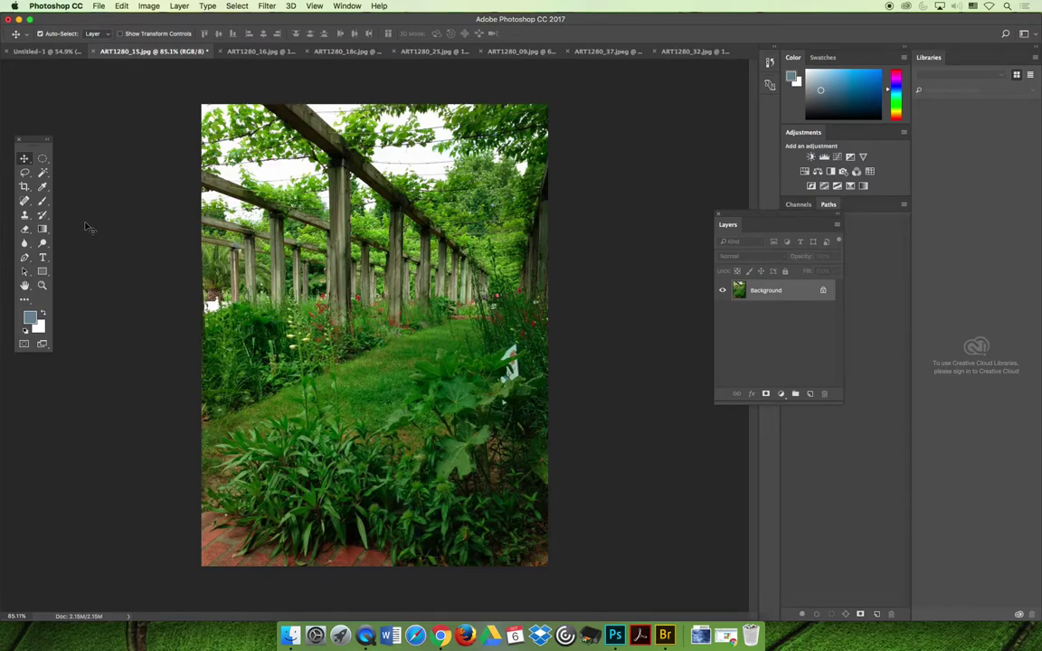
click(25, 214)
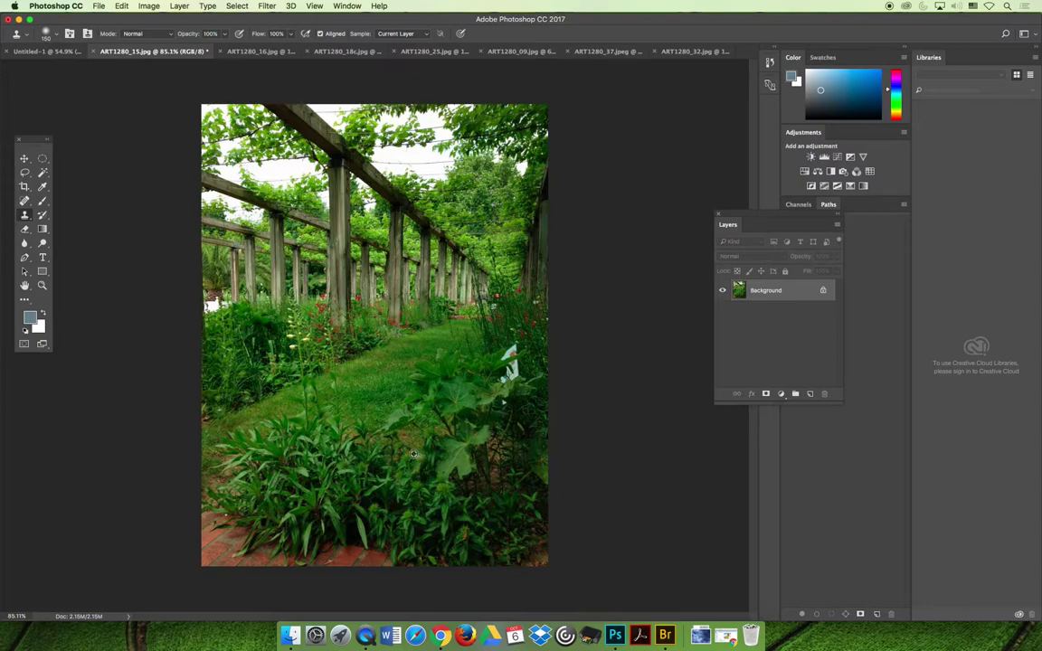
click(46, 51)
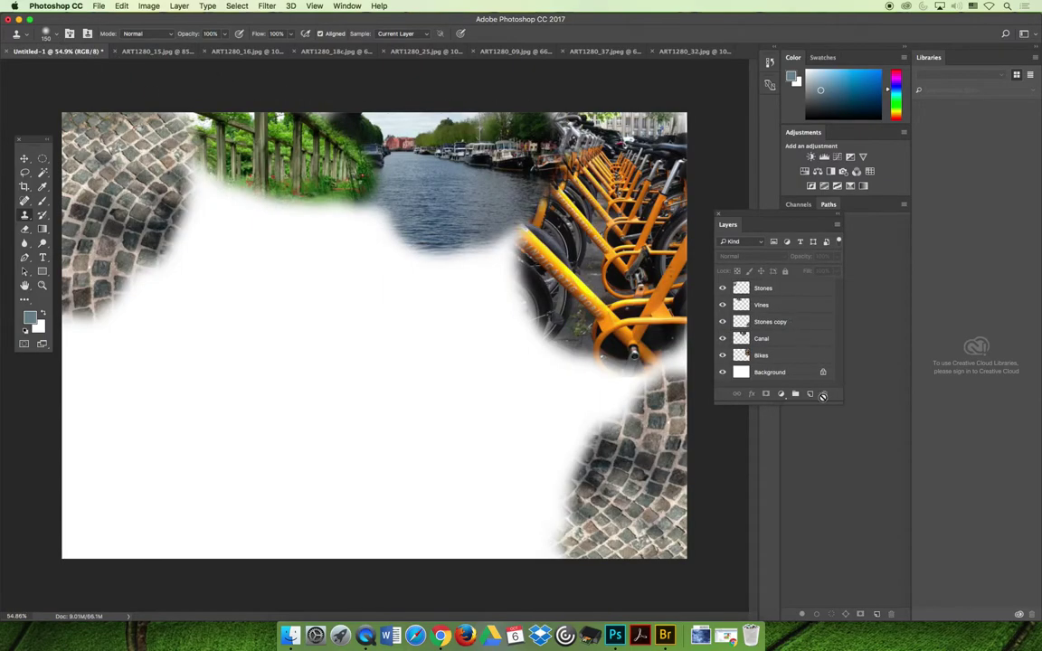
Add a new top layer named Veggies and clone the grass and leafy plants onto its empty left-centre area
click(811, 394)
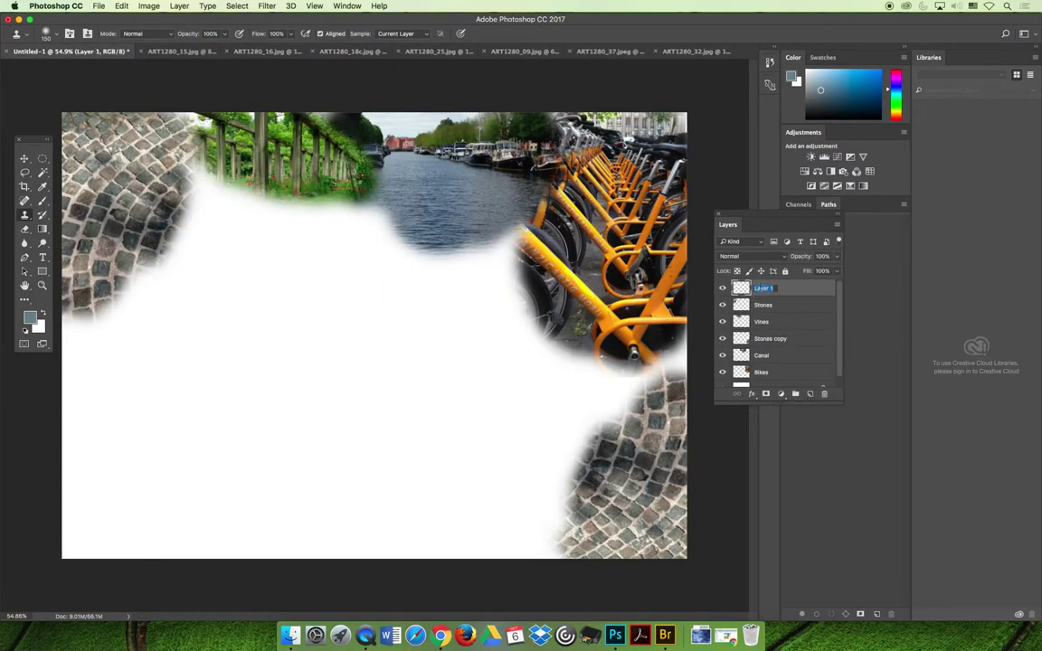
text(Veggies)
key(Return)
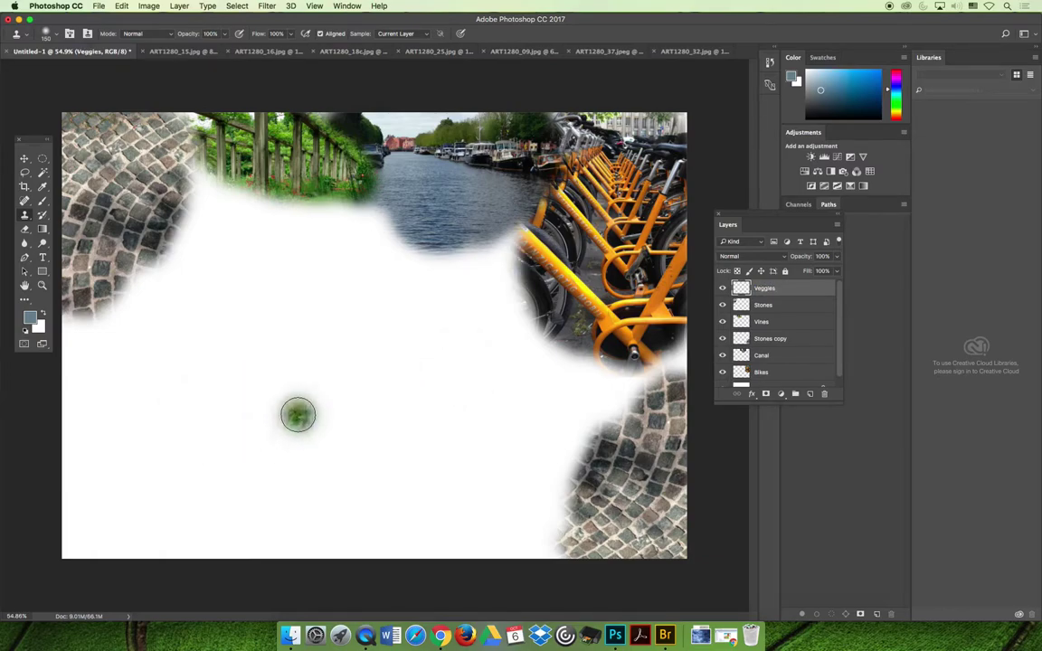
mouse_move(297, 414)
mouse_down()
mouse_move(258, 404)
mouse_move(253, 435)
mouse_move(230, 411)
mouse_move(314, 393)
mouse_move(319, 430)
mouse_move(257, 383)
mouse_move(206, 404)
mouse_move(214, 431)
mouse_move(314, 446)
mouse_move(212, 447)
mouse_move(267, 462)
mouse_move(333, 441)
mouse_move(315, 459)
mouse_move(353, 374)
mouse_move(246, 380)
mouse_move(327, 340)
mouse_move(218, 376)
mouse_move(300, 320)
mouse_move(333, 317)
mouse_move(327, 413)
mouse_up()
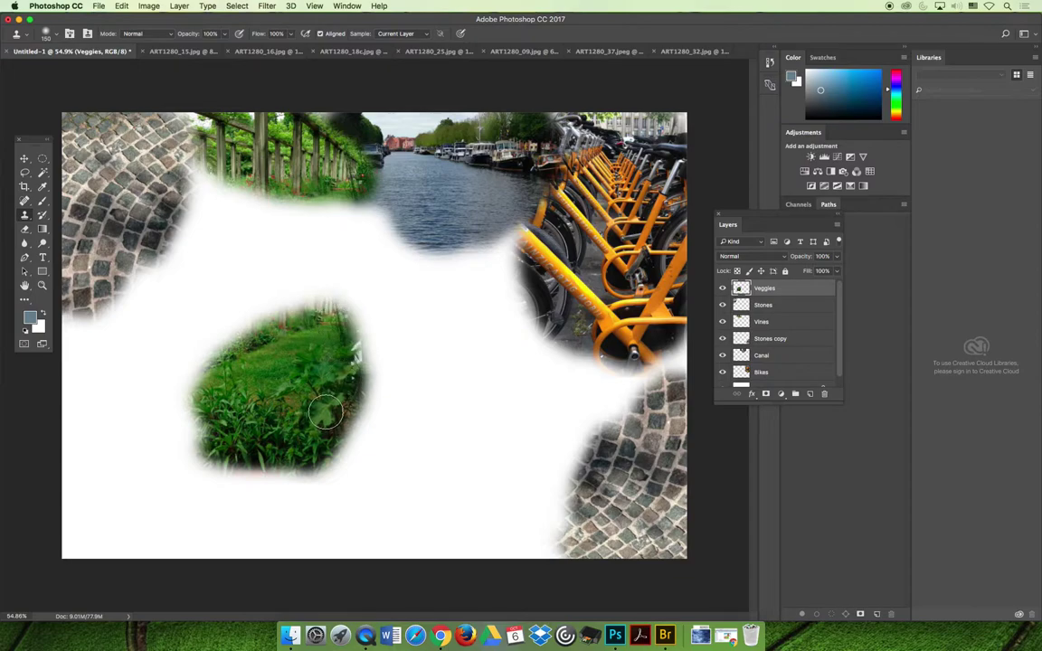
Move the plants below the canal beside the bikes and place the Veggies layer beneath the Bikes layer
click(25, 160)
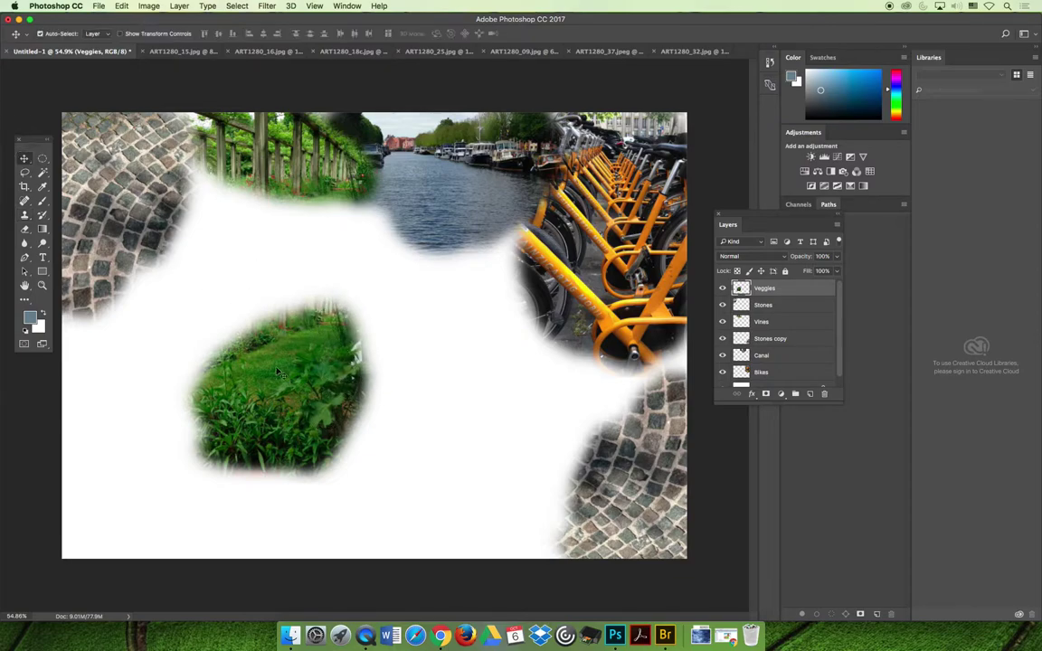
drag(273, 393, 468, 307)
drag(774, 295, 781, 382)
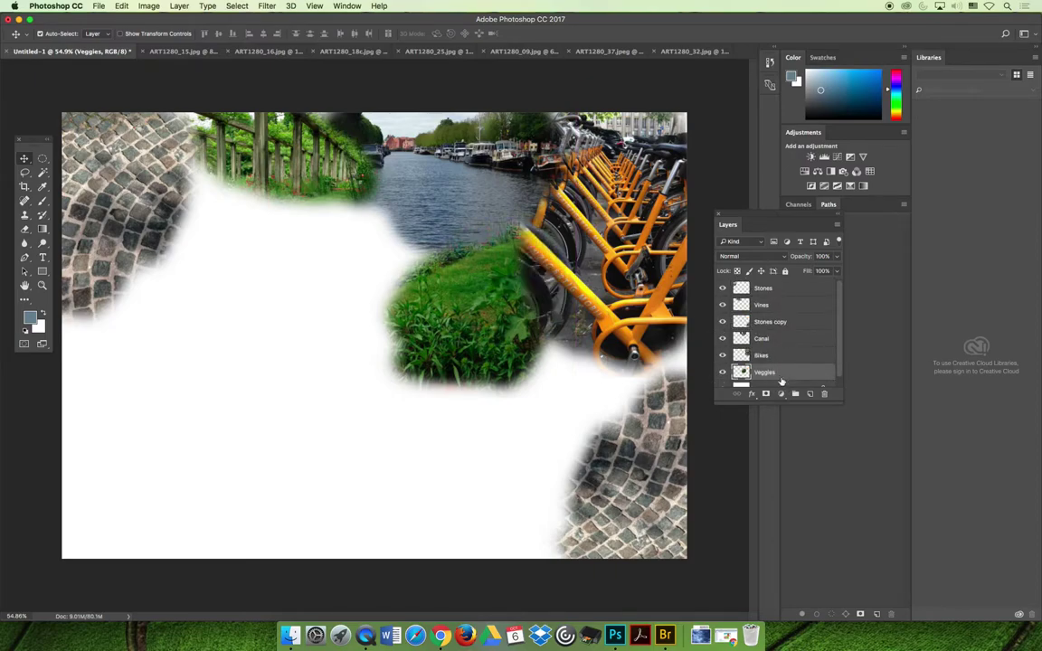
drag(434, 319, 483, 301)
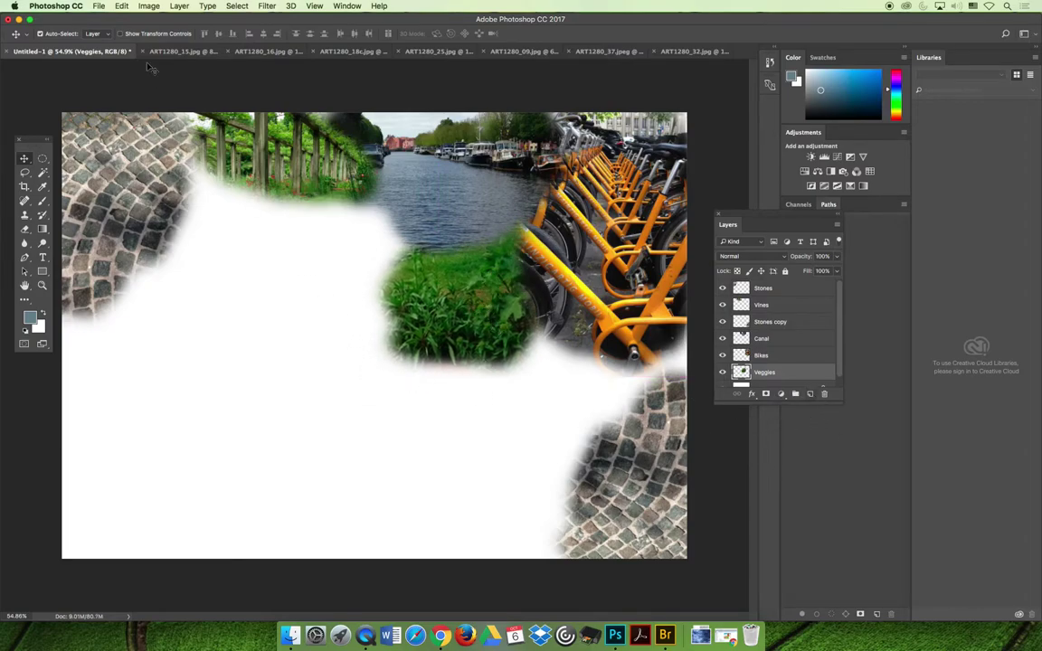
Close the garden photo ART1280_15.jpg without saving its changes
click(178, 51)
click(94, 51)
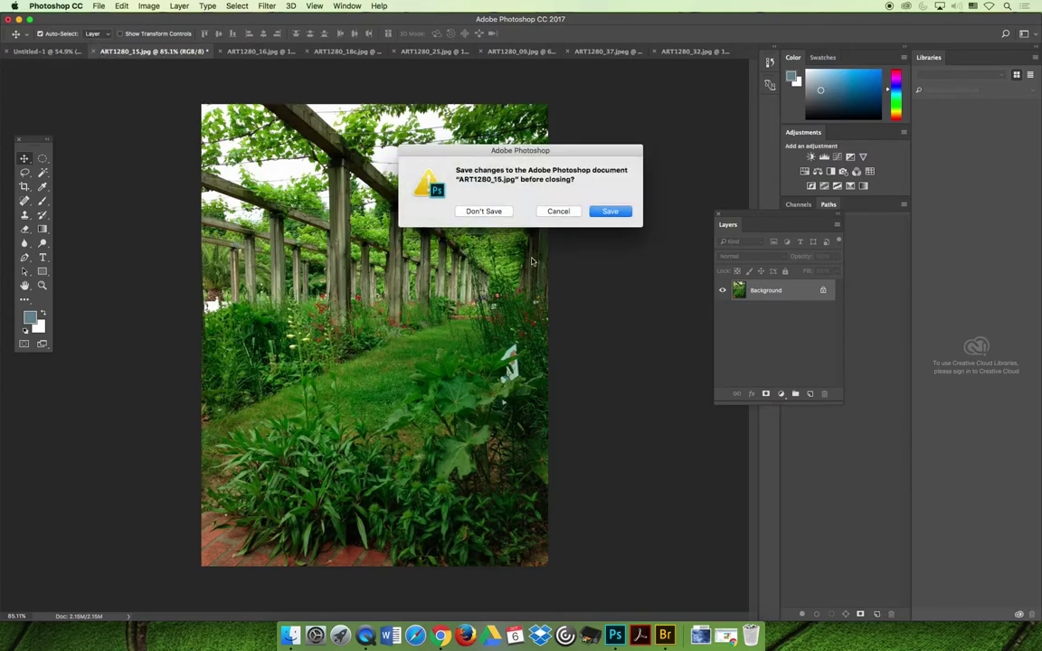
click(484, 211)
Sample the purple flowers in ART1280_16.jpg with the Clone Stamp and return to Untitled-1
click(197, 52)
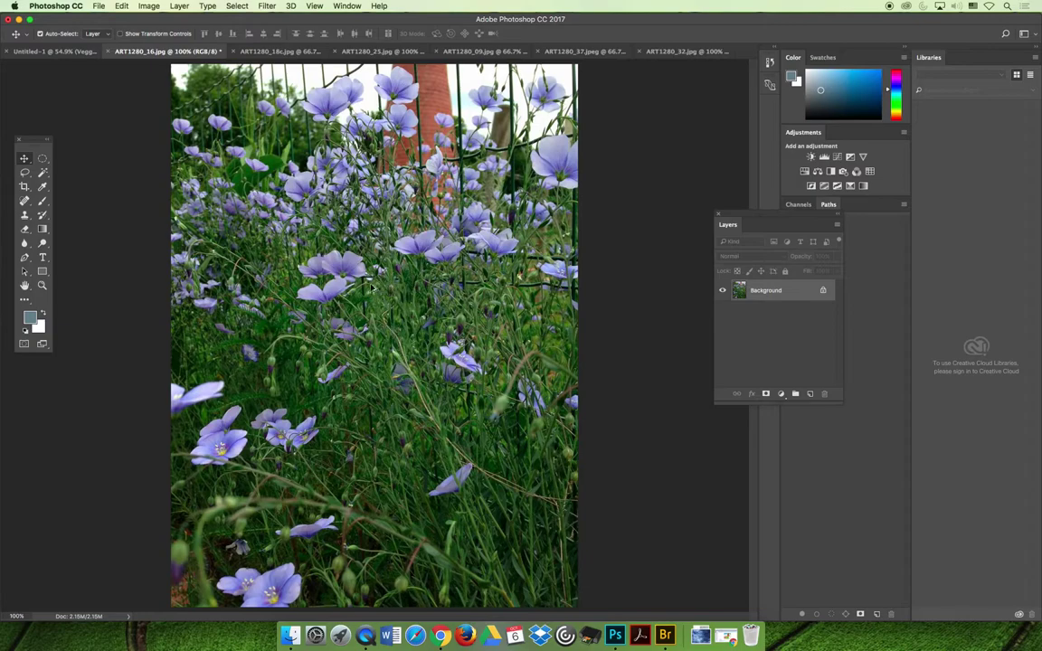
click(26, 215)
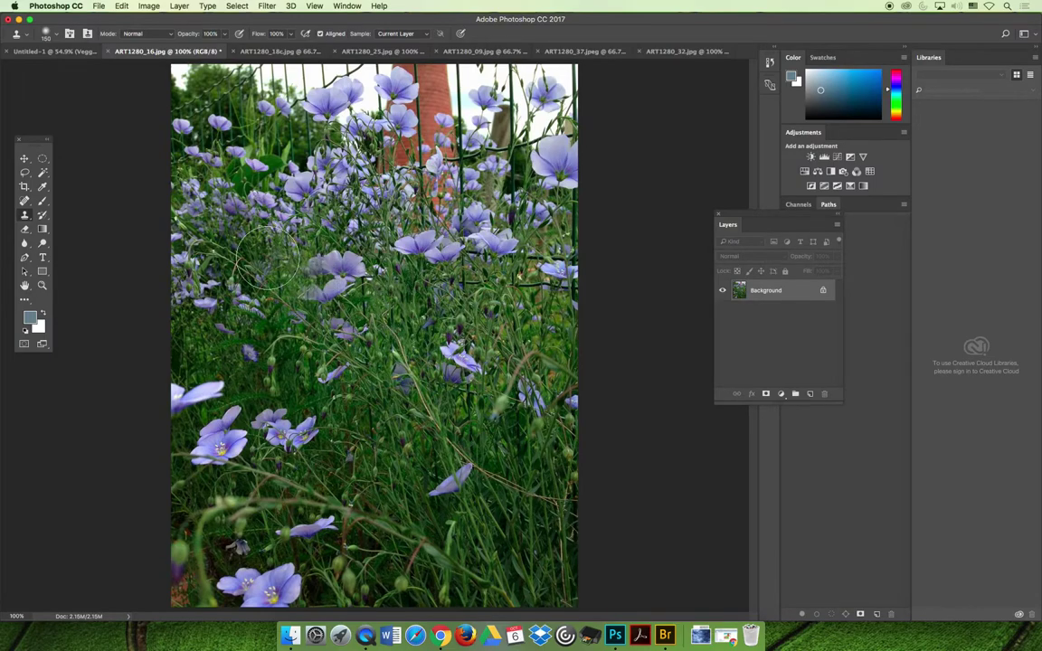
click(52, 51)
mouse_move(244, 388)
mouse_down()
mouse_move(297, 396)
mouse_move(223, 382)
mouse_move(260, 333)
mouse_move(320, 321)
mouse_move(332, 299)
mouse_move(277, 291)
mouse_move(286, 284)
mouse_move(243, 346)
mouse_move(233, 339)
mouse_move(233, 284)
mouse_move(355, 281)
mouse_move(310, 274)
mouse_move(338, 273)
mouse_move(357, 344)
mouse_move(335, 425)
mouse_up()
drag(286, 377, 318, 419)
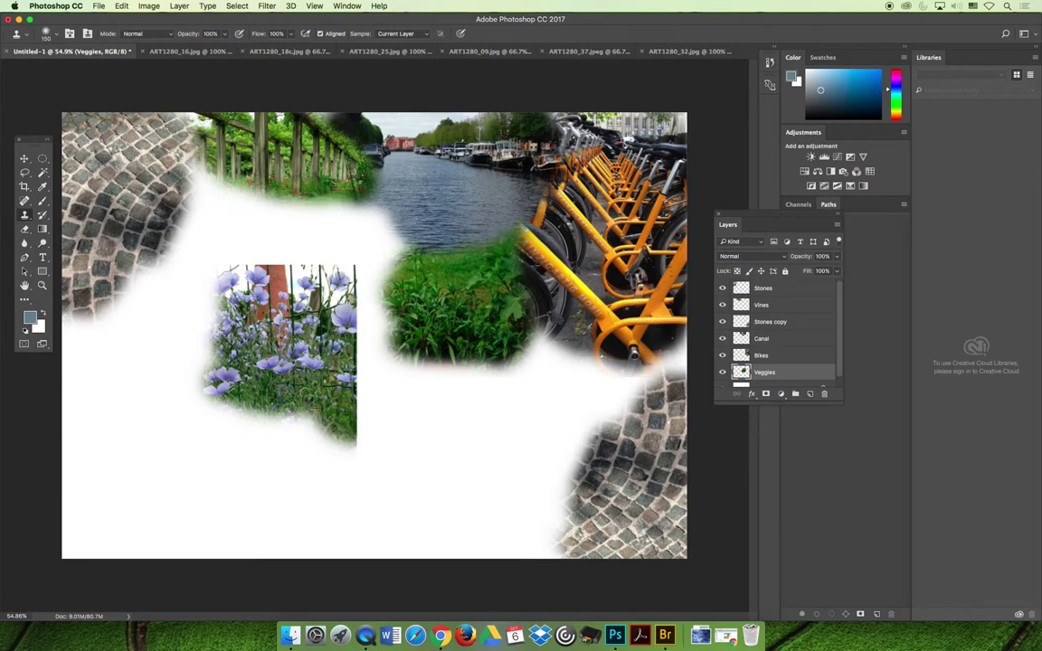
key(super+z)
mouse_move(245, 356)
mouse_down()
mouse_move(281, 344)
mouse_move(257, 337)
mouse_move(311, 330)
mouse_move(291, 315)
mouse_move(299, 380)
mouse_move(275, 301)
mouse_move(314, 367)
mouse_move(325, 332)
mouse_move(276, 372)
mouse_move(277, 389)
mouse_move(283, 288)
mouse_move(211, 310)
mouse_move(227, 361)
mouse_up()
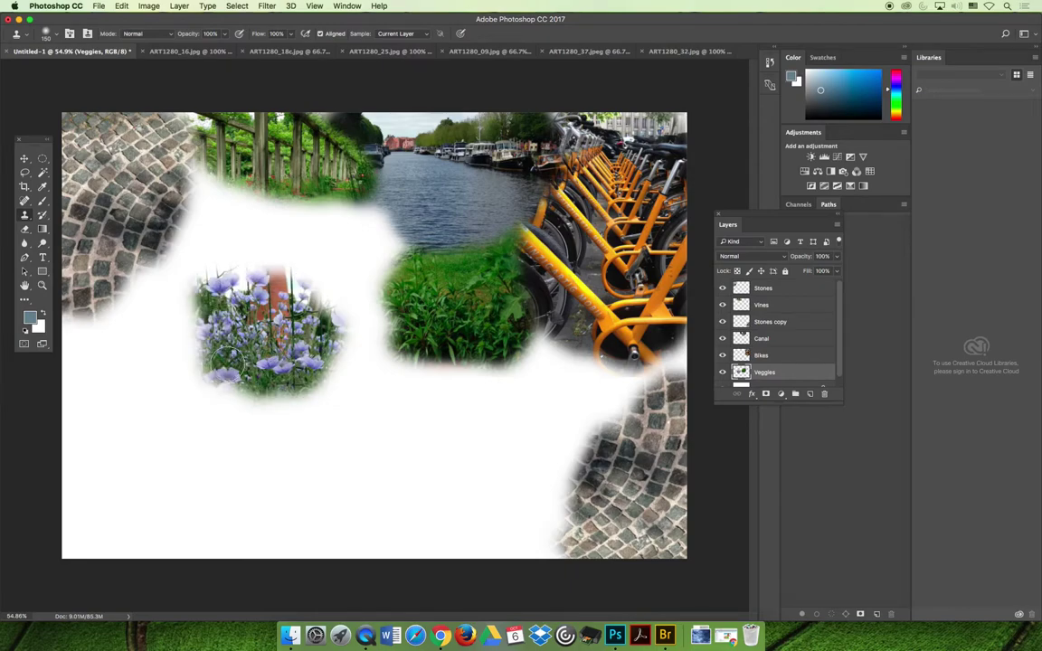
key(super+z)
click(122, 5)
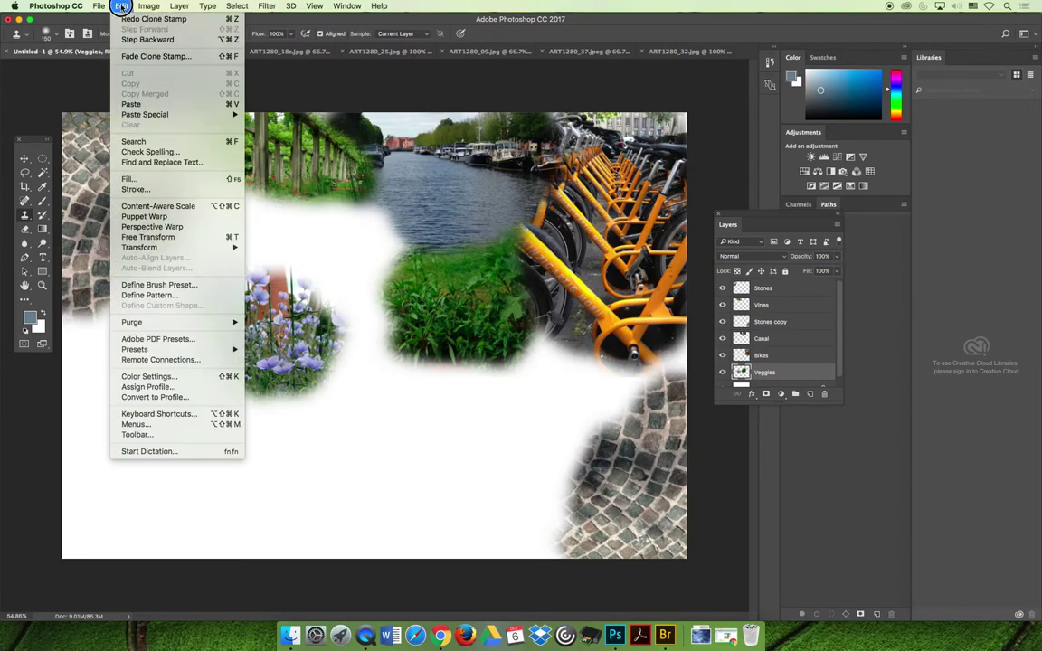
click(127, 40)
Clone the purple flowers over the canvas's empty lower-left area on the Veggies layer, down to the canvas's bottom edge
mouse_move(222, 276)
mouse_down()
mouse_move(200, 291)
mouse_move(176, 345)
mouse_move(179, 368)
mouse_move(217, 398)
mouse_move(276, 402)
mouse_move(199, 357)
mouse_move(281, 371)
mouse_move(176, 431)
mouse_move(179, 473)
mouse_move(172, 452)
mouse_move(236, 443)
mouse_up()
drag(167, 371, 159, 441)
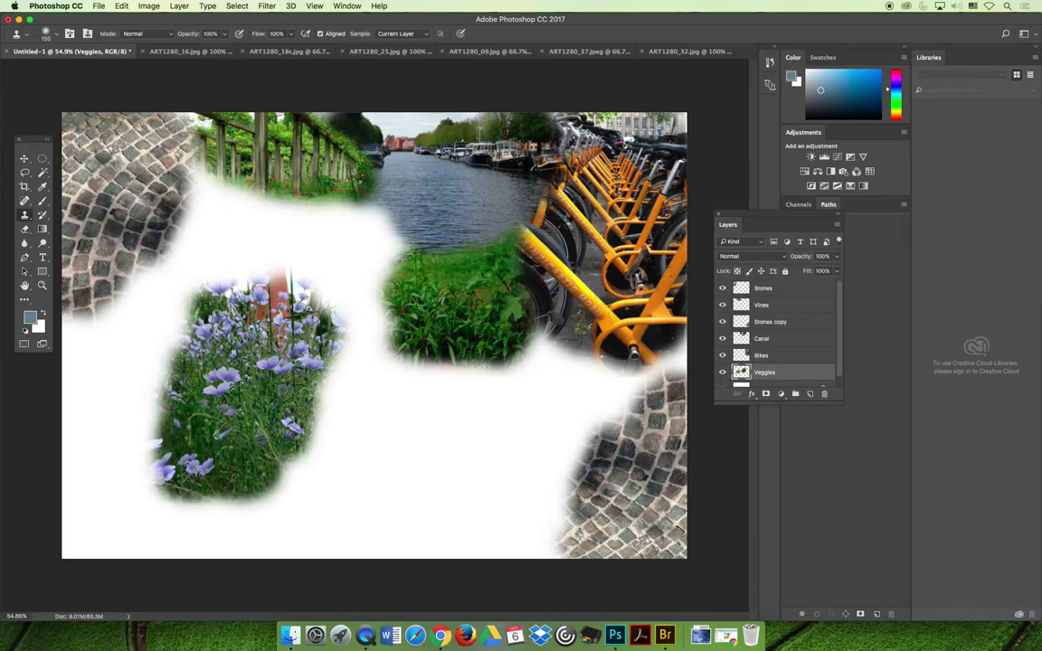
mouse_move(263, 425)
mouse_down()
mouse_move(199, 465)
mouse_move(163, 466)
mouse_move(159, 531)
mouse_move(271, 547)
mouse_move(121, 533)
mouse_move(150, 299)
mouse_move(154, 427)
mouse_up()
mouse_move(150, 351)
mouse_down()
mouse_move(174, 317)
mouse_move(161, 312)
mouse_move(164, 301)
mouse_move(238, 297)
mouse_up()
mouse_move(136, 269)
mouse_down()
mouse_move(95, 271)
mouse_move(205, 263)
mouse_up()
mouse_move(294, 357)
mouse_down()
mouse_move(243, 509)
mouse_move(290, 371)
mouse_move(276, 552)
mouse_move(190, 514)
mouse_up()
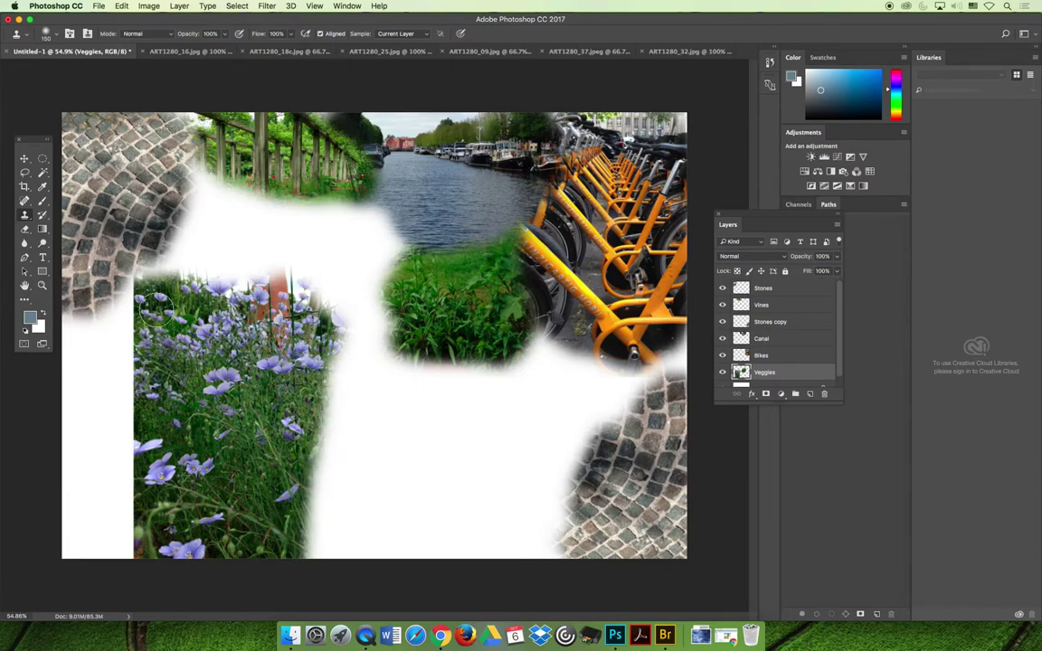
Hide every layer above Veggies, lasso around the purple flowers and cut them from the Veggies layer
click(24, 158)
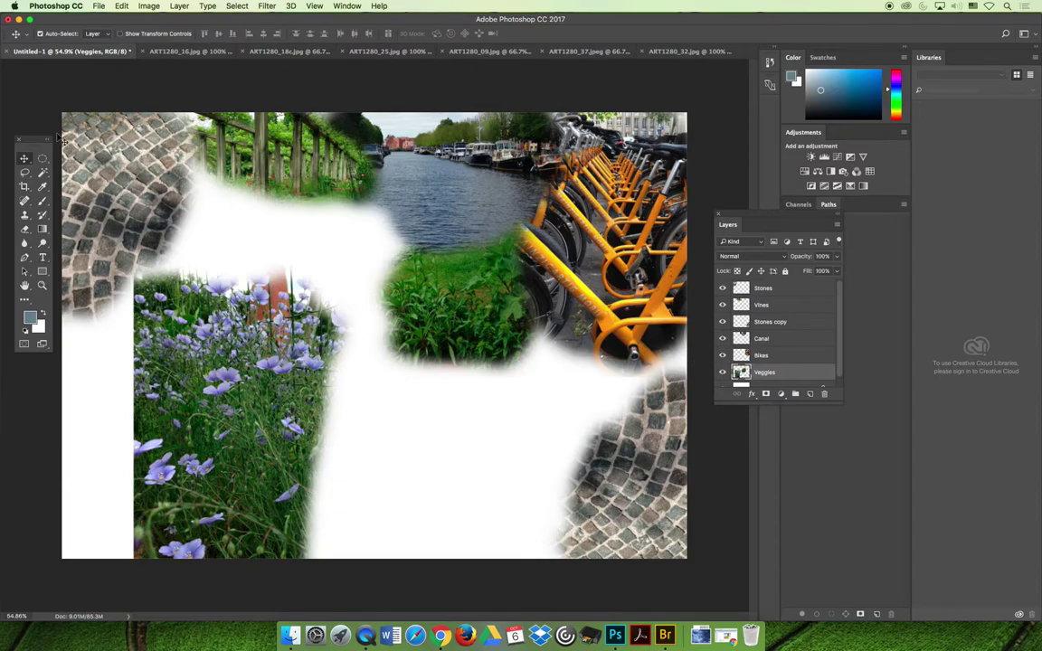
click(24, 172)
drag(722, 355, 722, 287)
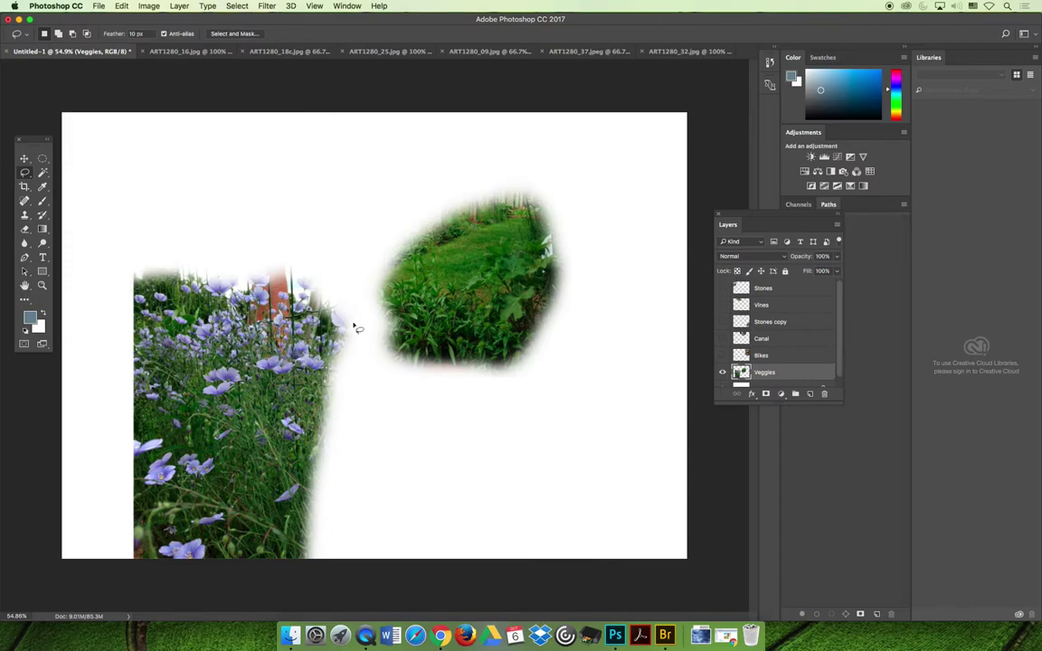
mouse_move(109, 275)
mouse_down()
mouse_move(149, 232)
mouse_move(280, 228)
mouse_move(334, 264)
mouse_move(355, 294)
mouse_move(389, 460)
mouse_move(129, 595)
mouse_move(69, 600)
mouse_move(56, 532)
mouse_move(126, 237)
mouse_up()
key(super+x)
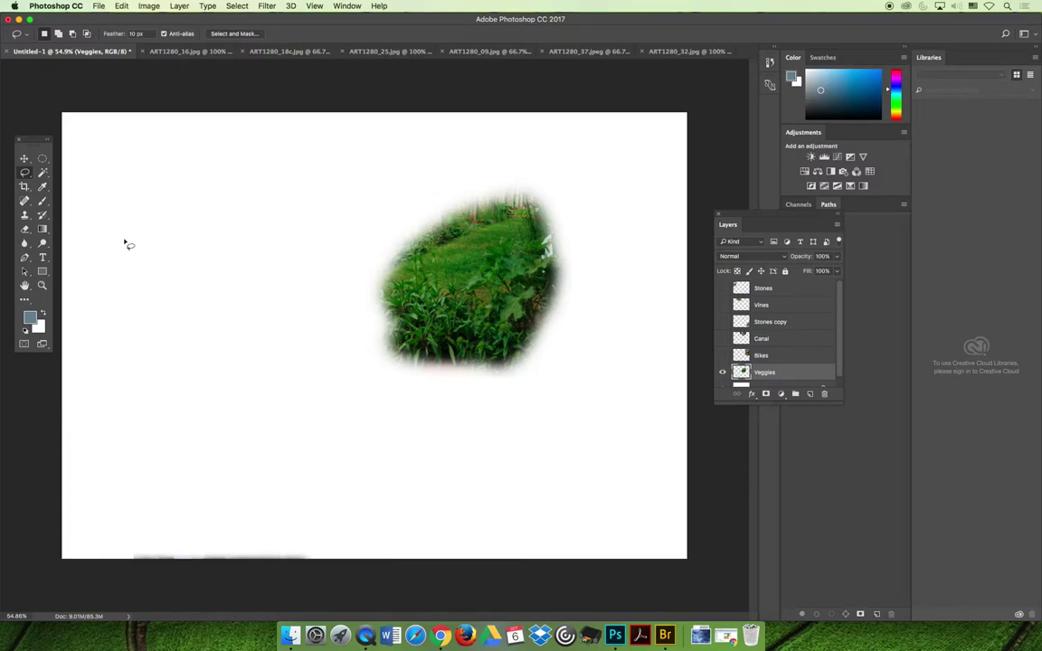
Paste the cut flowers onto a new layer above Veggies and name it Purple Flowers
click(810, 394)
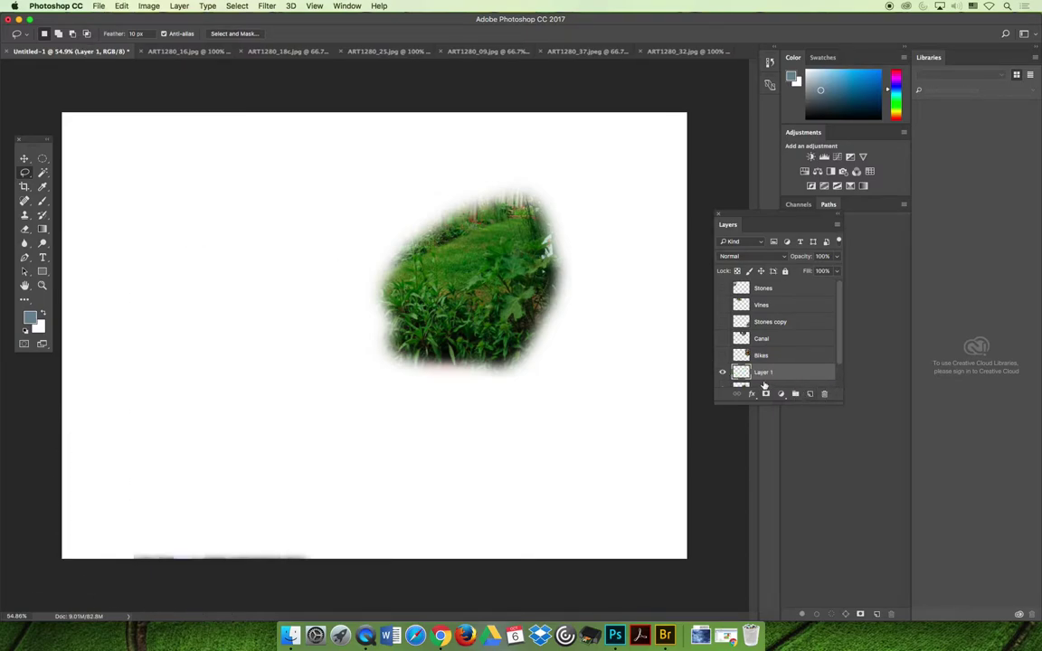
key(super+v)
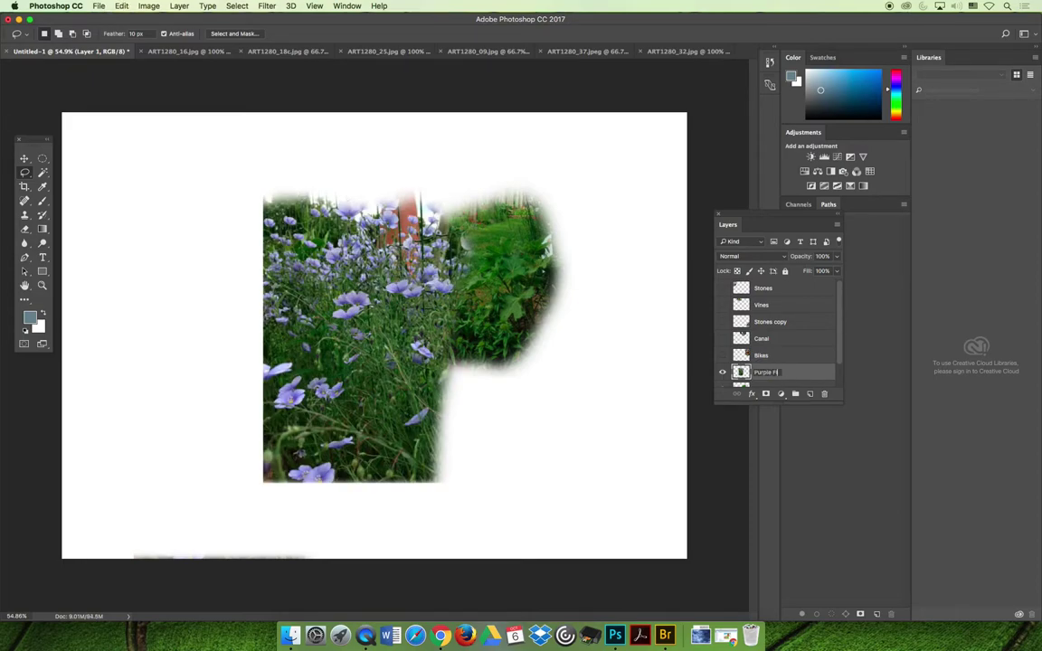
text(s)
key(Return)
Move the purple flowers into the canvas's lower-left corner and show all the layers again
click(24, 158)
drag(278, 288, 79, 384)
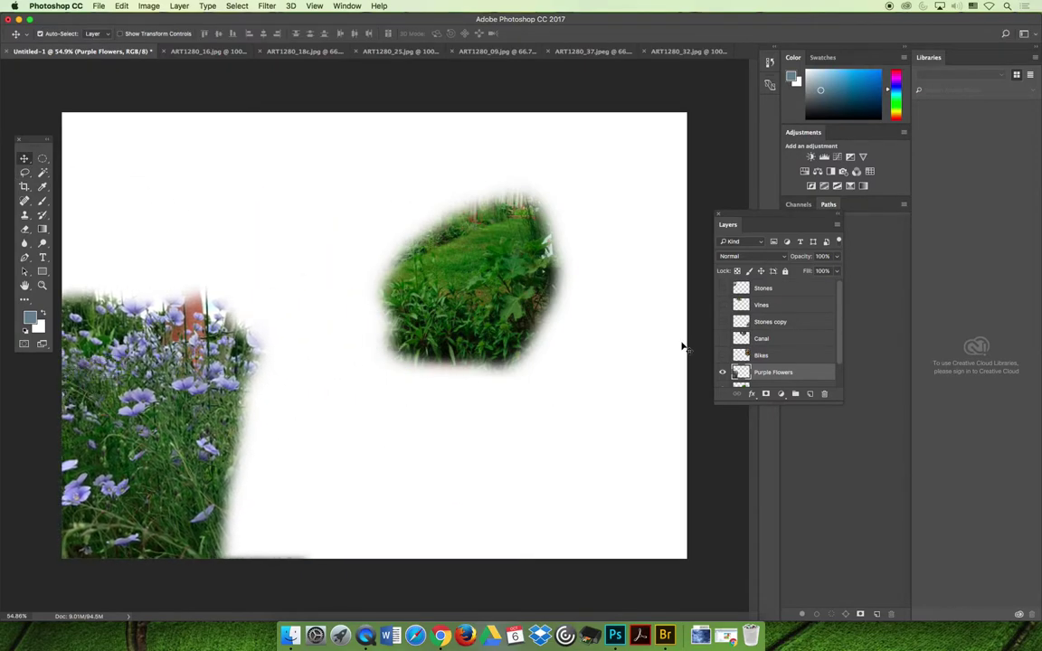
alt+click(722, 372)
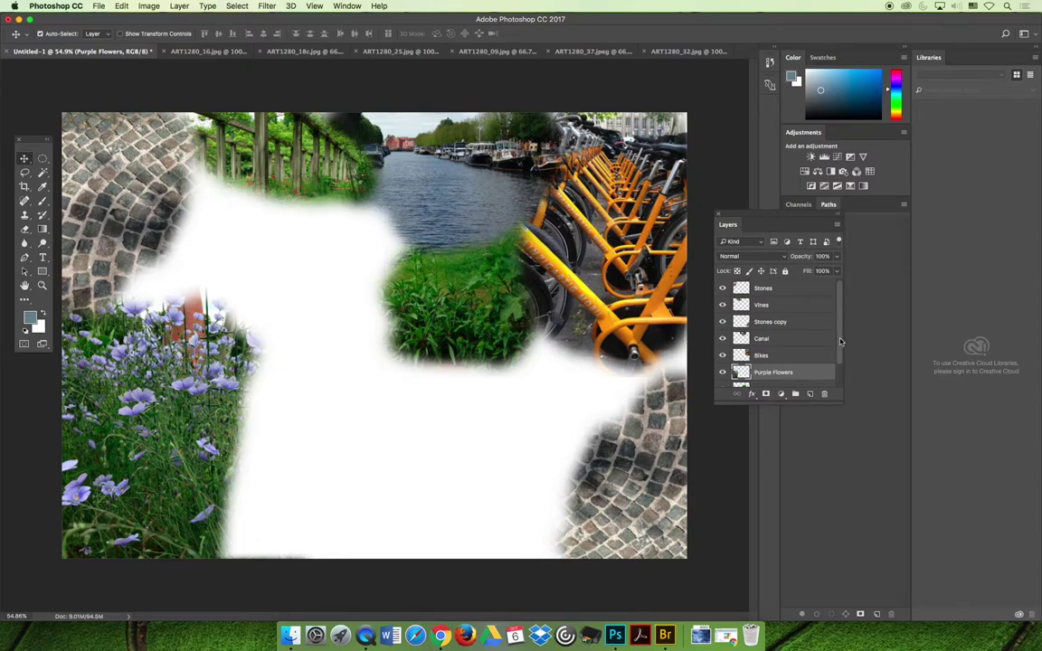
drag(839, 342, 817, 371)
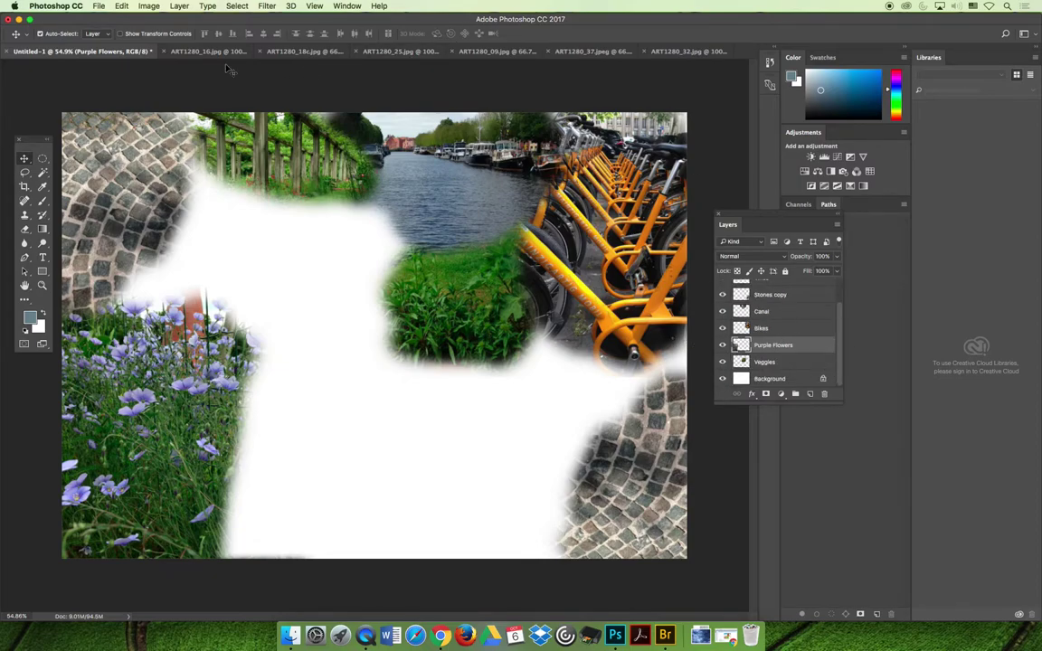
Close the flower photo ART1280_16.jpg without saving its changes
click(169, 52)
click(110, 52)
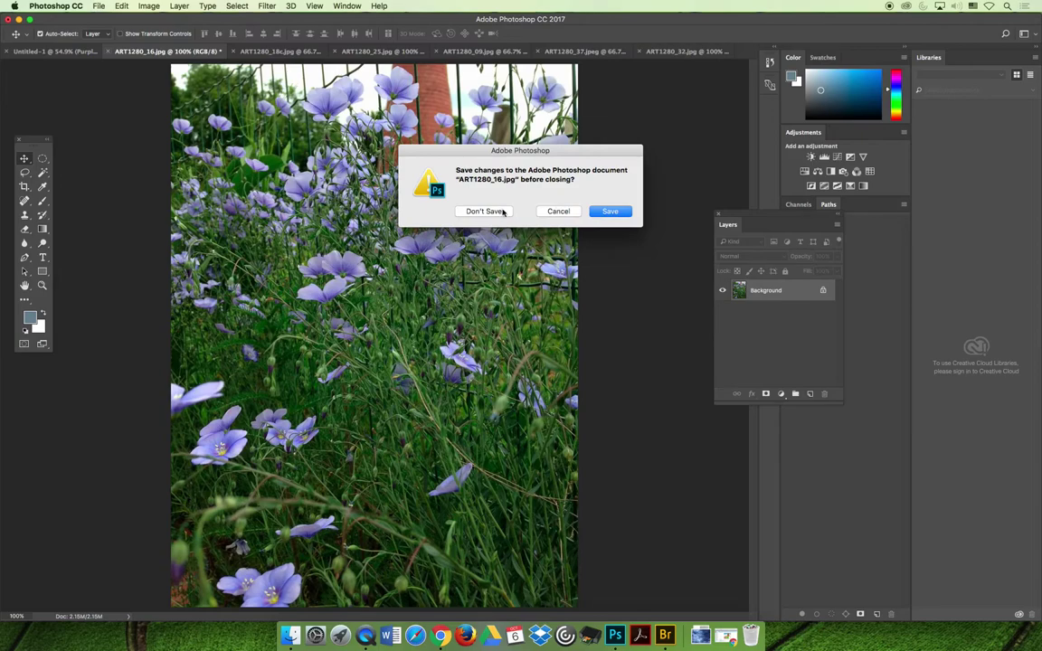
click(487, 212)
Sample the windmill scene in ART1280_18c.jpg with the Clone Stamp and return to Untitled-1
click(204, 51)
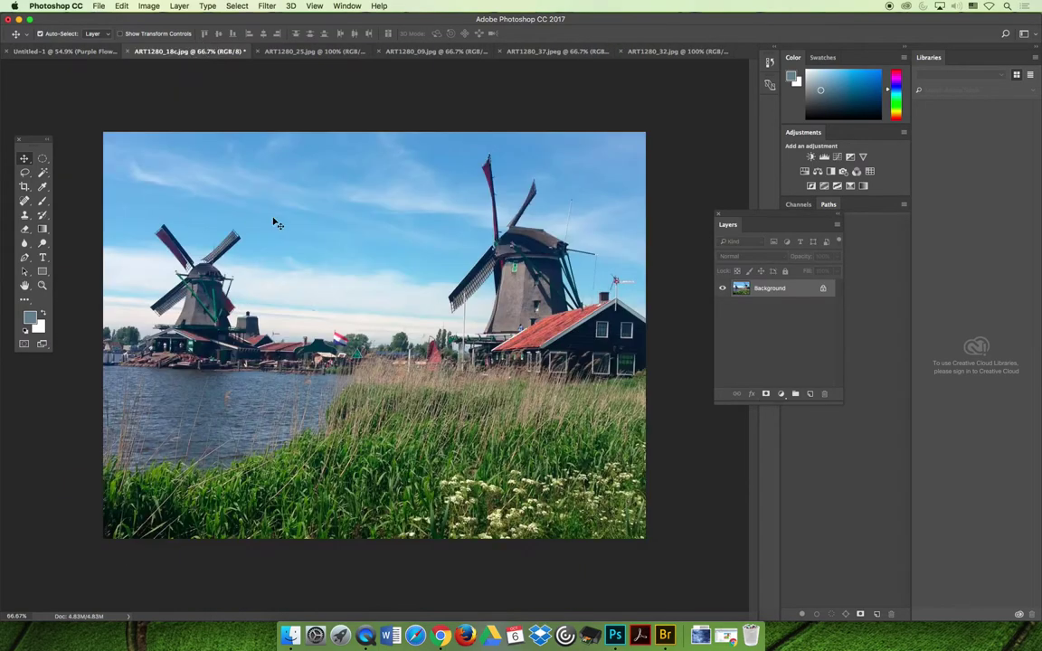
click(25, 214)
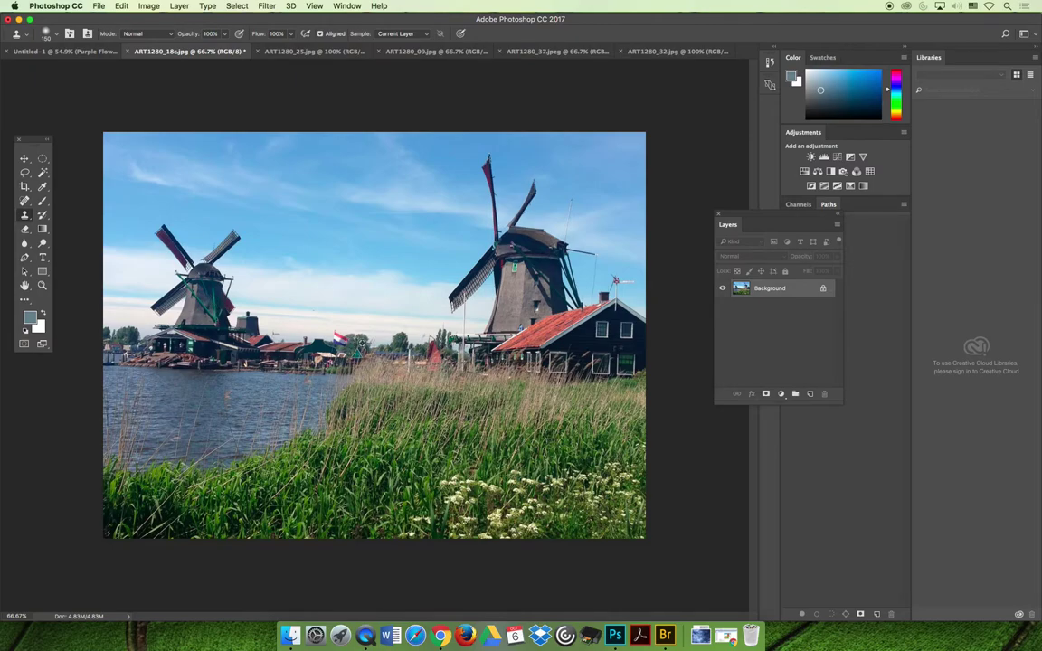
click(62, 51)
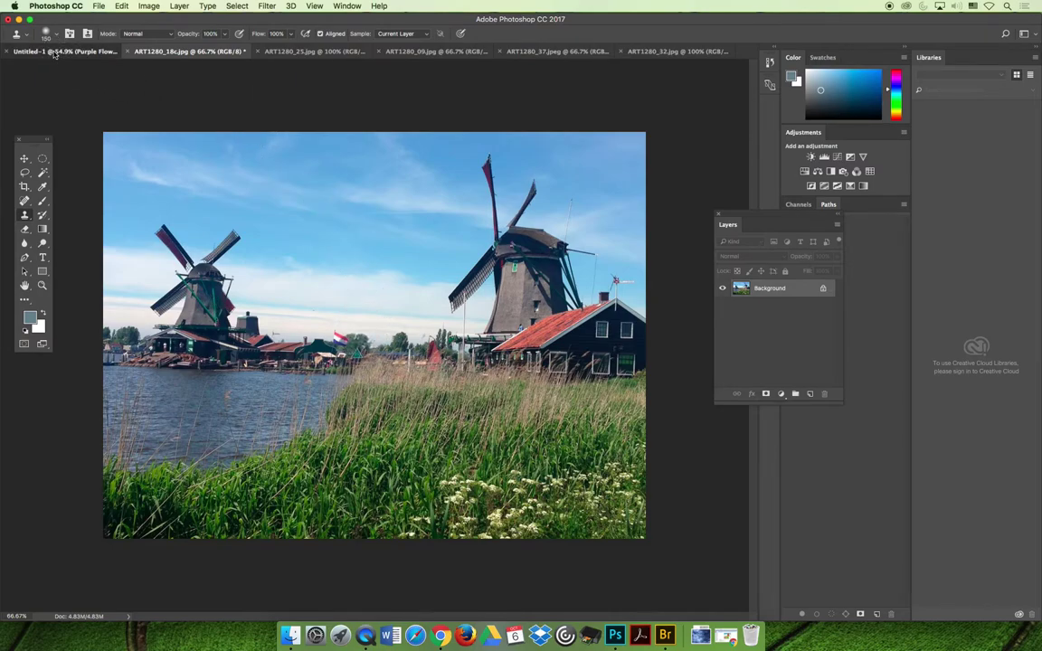
Clone both windmills with their sky, water and reeds into the lower-centre gap on the Purple Flowers layer
mouse_move(415, 452)
mouse_down()
mouse_move(361, 484)
mouse_move(386, 478)
mouse_move(362, 448)
mouse_move(280, 416)
mouse_move(251, 361)
mouse_move(403, 486)
mouse_up()
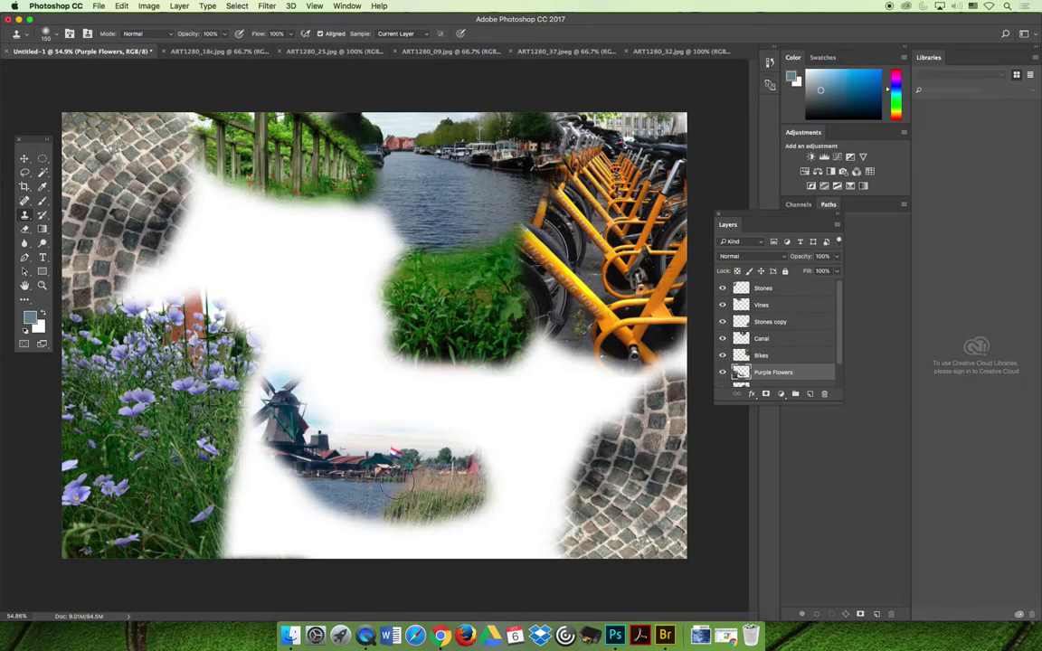
mouse_move(271, 380)
mouse_down()
mouse_move(262, 349)
mouse_move(226, 340)
mouse_move(314, 365)
mouse_move(237, 389)
mouse_move(308, 409)
mouse_up()
mouse_move(434, 472)
mouse_down()
mouse_move(473, 465)
mouse_move(490, 436)
mouse_move(513, 426)
mouse_move(506, 446)
mouse_move(530, 432)
mouse_move(535, 406)
mouse_move(516, 390)
mouse_move(546, 373)
mouse_move(529, 364)
mouse_move(550, 377)
mouse_move(561, 438)
mouse_move(534, 458)
mouse_up()
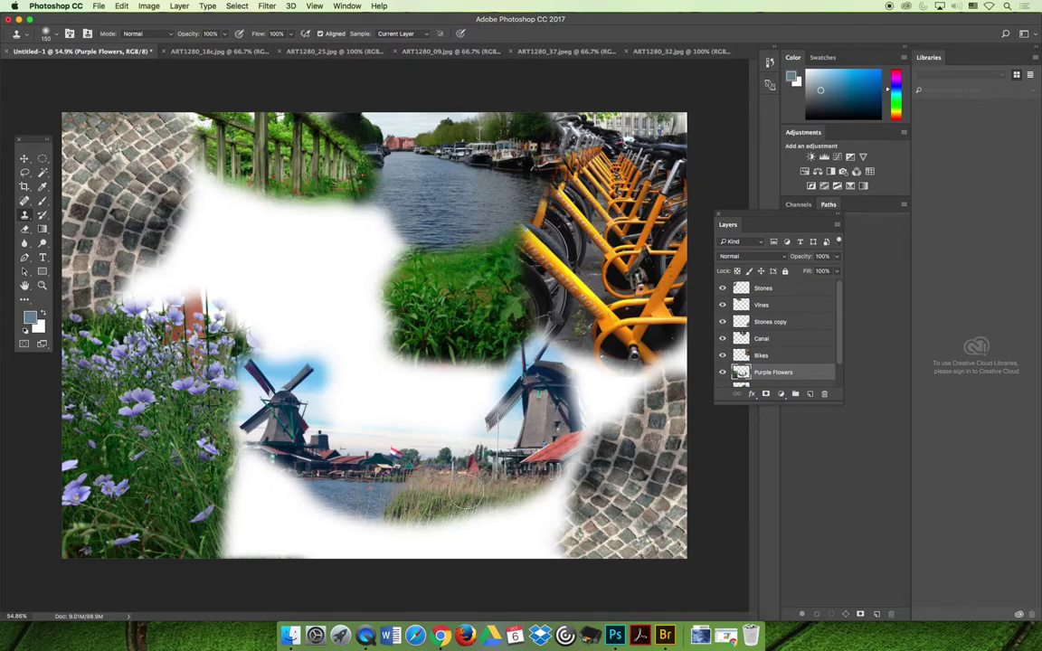
drag(289, 461, 249, 426)
mouse_move(332, 419)
mouse_down()
mouse_move(538, 419)
mouse_move(286, 437)
mouse_up()
mouse_move(242, 404)
mouse_down()
mouse_move(222, 403)
mouse_move(217, 444)
mouse_move(331, 445)
mouse_move(229, 489)
mouse_up()
mouse_move(560, 479)
mouse_down()
mouse_move(588, 380)
mouse_move(595, 447)
mouse_move(557, 383)
mouse_move(558, 326)
mouse_move(538, 371)
mouse_move(520, 321)
mouse_up()
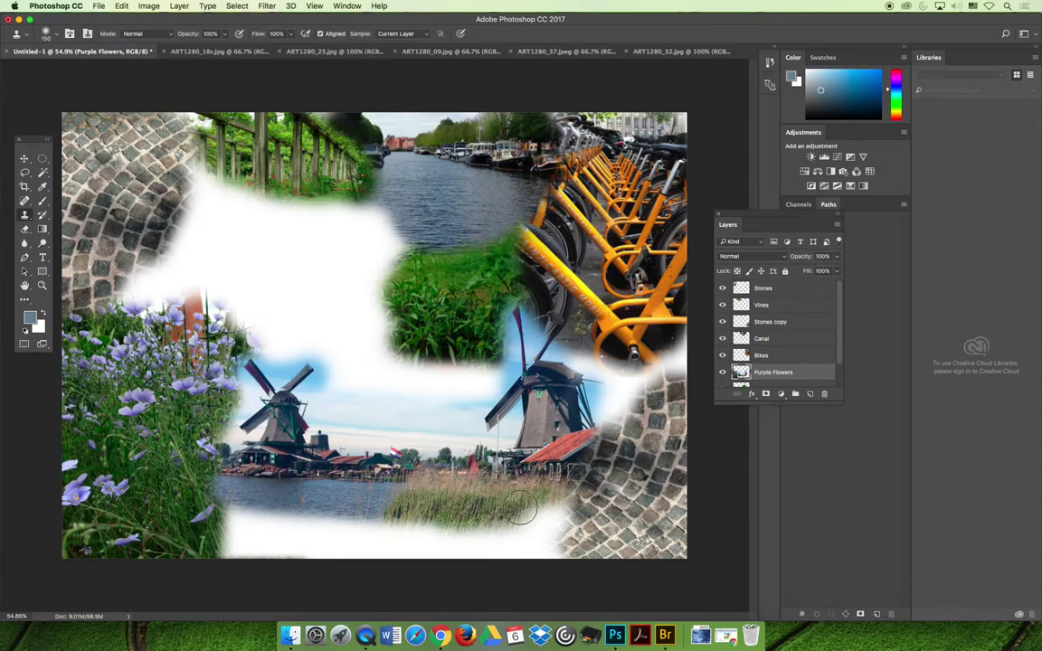
click(25, 159)
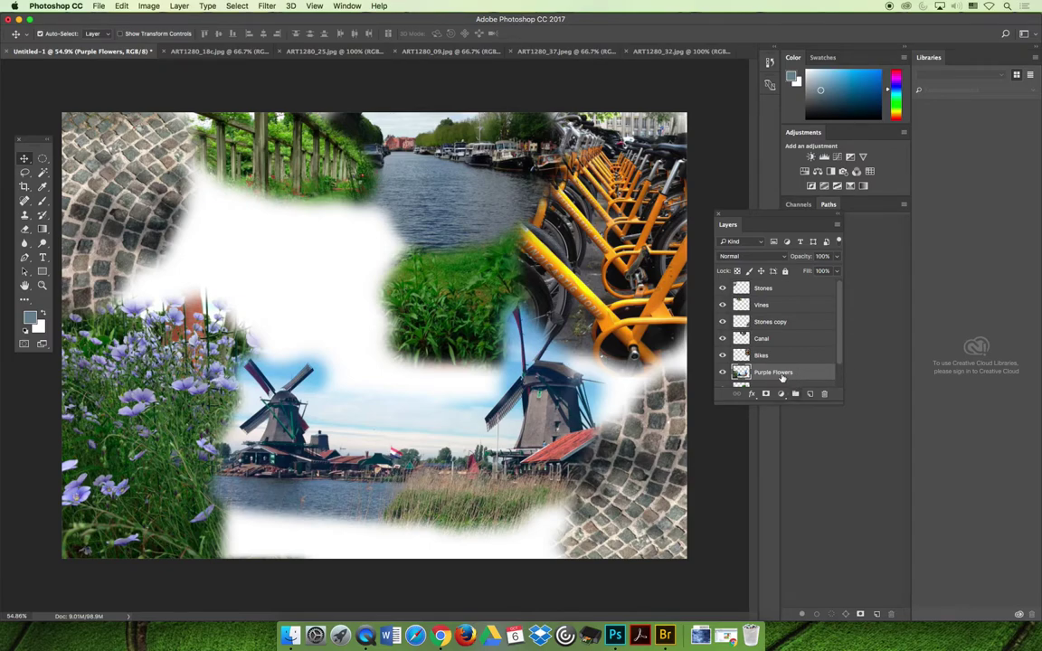
Close the windmill photo ART1280_18c.jpg without saving its changes
click(210, 51)
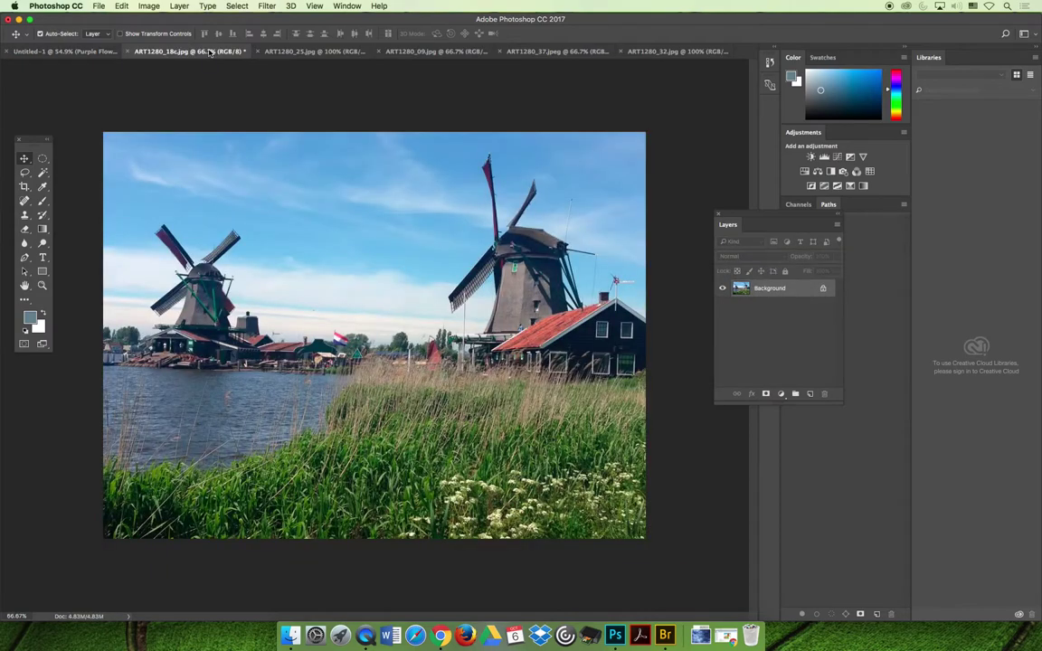
click(130, 52)
click(480, 209)
Sample the rusty fence post in ART1280_25.jpg with the Clone Stamp and return to Untitled-1
click(222, 51)
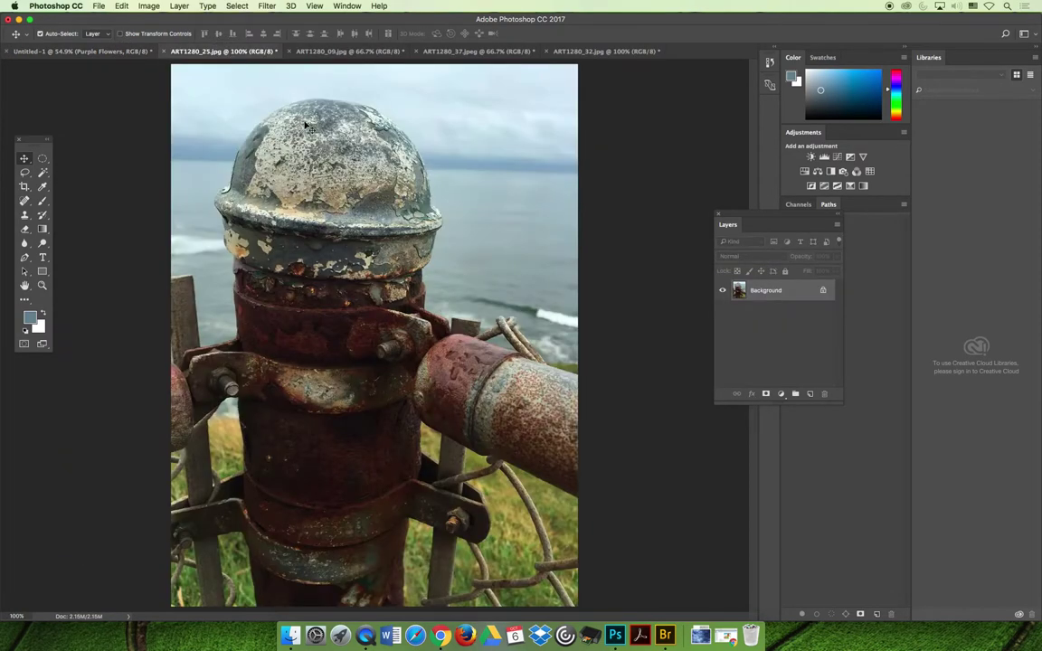
click(25, 214)
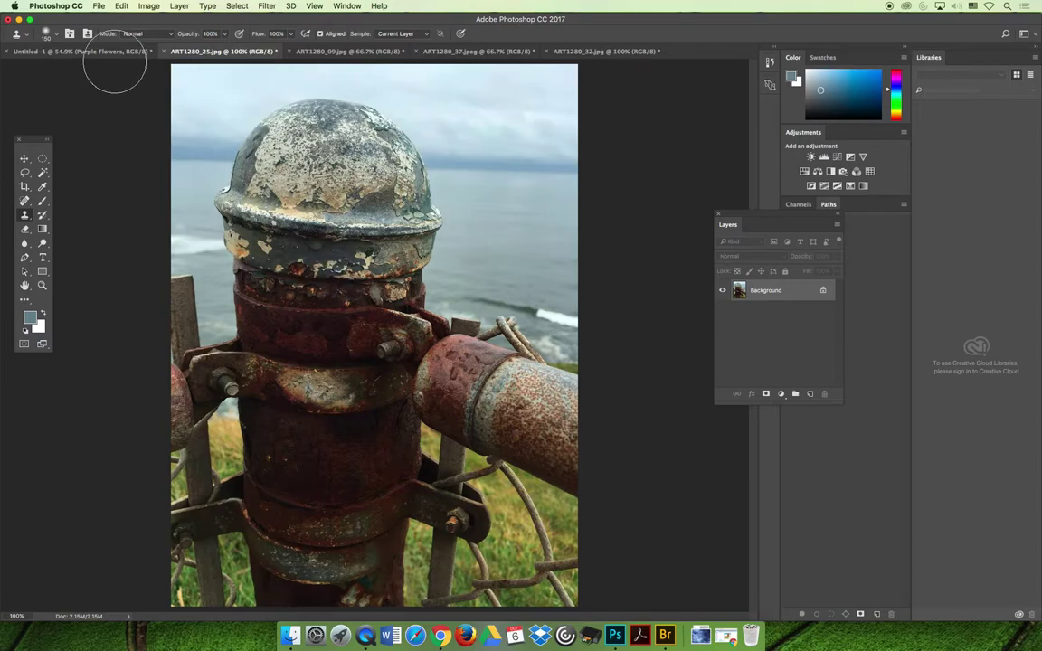
click(55, 52)
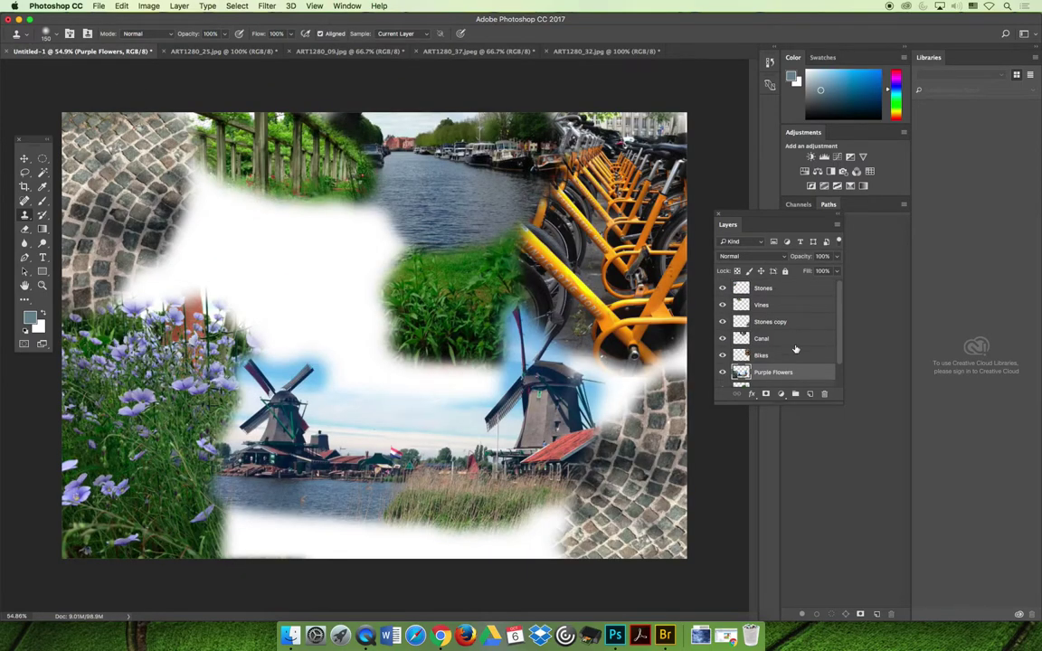
Add a new layer named Fence and clone the post's domed cap onto it just below the vines
click(811, 394)
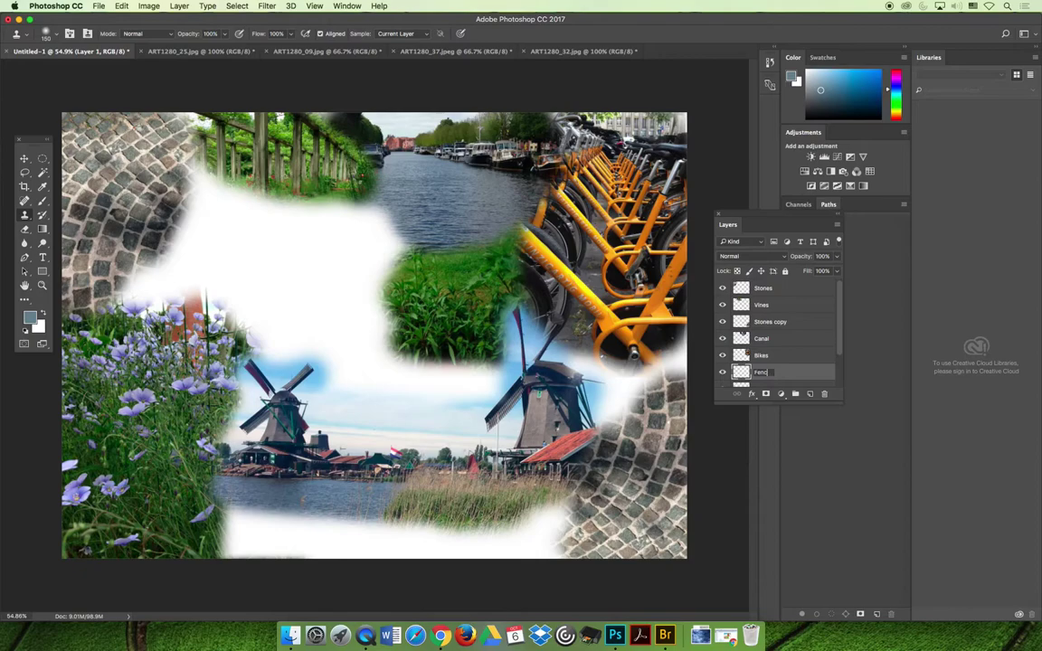
key(Return)
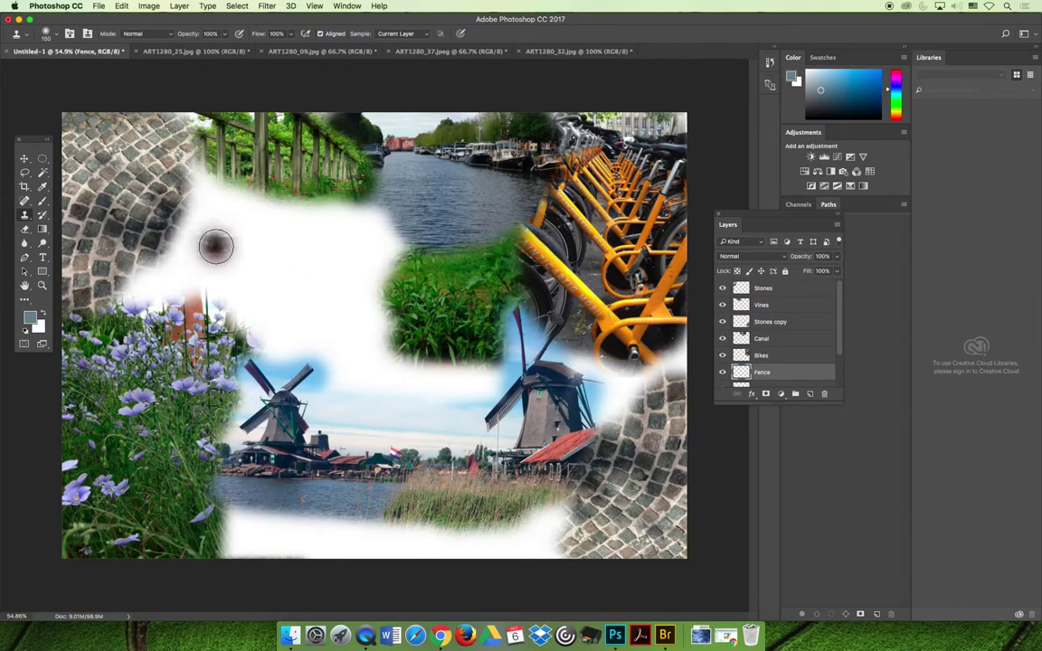
mouse_move(241, 272)
mouse_down()
mouse_move(222, 193)
mouse_move(190, 186)
mouse_move(185, 253)
mouse_up()
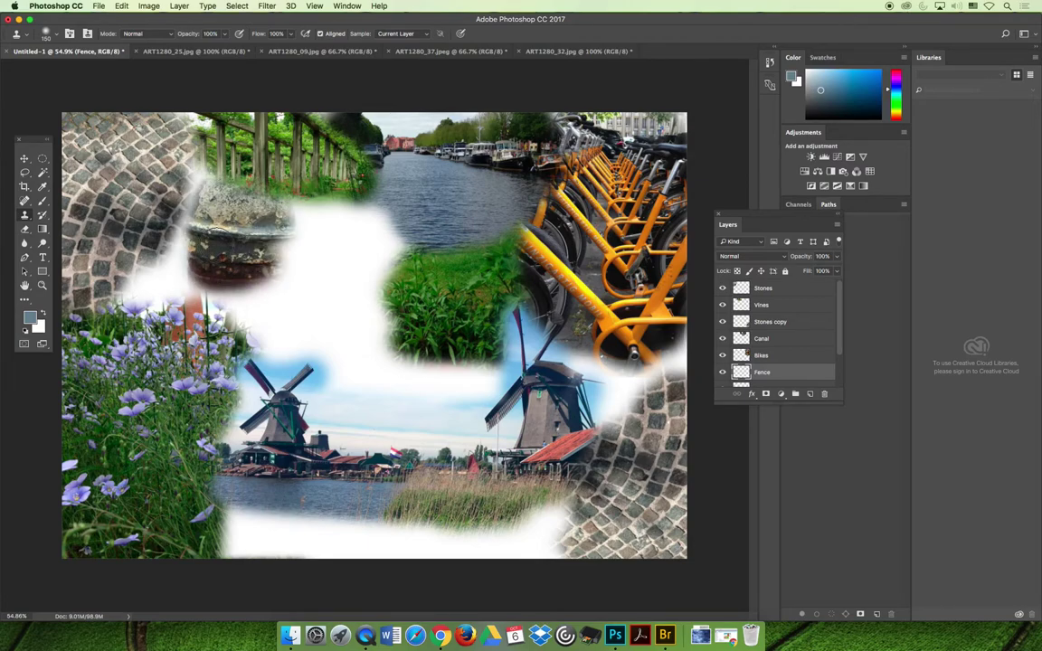
Bring the Fence layer to the top of the stack and clone the rest of the post and its side pipe
mouse_move(788, 376)
mouse_down()
mouse_move(773, 365)
mouse_move(769, 287)
mouse_up()
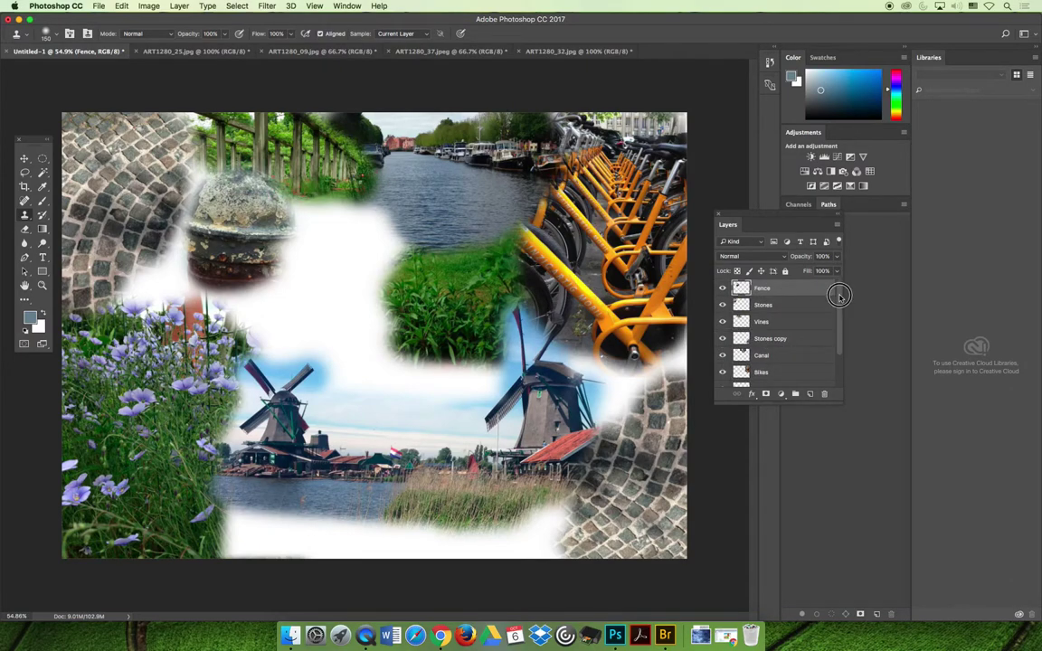
mouse_move(240, 204)
mouse_down()
mouse_move(186, 163)
mouse_move(285, 220)
mouse_move(201, 164)
mouse_move(185, 256)
mouse_up()
mouse_move(267, 212)
mouse_down()
mouse_move(261, 307)
mouse_move(193, 265)
mouse_move(249, 300)
mouse_move(242, 347)
mouse_move(224, 333)
mouse_move(265, 305)
mouse_move(278, 368)
mouse_move(292, 297)
mouse_move(302, 331)
mouse_move(316, 311)
mouse_move(377, 369)
mouse_move(338, 334)
mouse_move(388, 344)
mouse_move(343, 321)
mouse_move(282, 314)
mouse_move(279, 258)
mouse_move(321, 303)
mouse_move(359, 301)
mouse_move(306, 312)
mouse_move(350, 320)
mouse_move(206, 348)
mouse_move(255, 321)
mouse_move(257, 339)
mouse_move(231, 364)
mouse_move(227, 269)
mouse_move(201, 264)
mouse_move(204, 342)
mouse_move(192, 260)
mouse_move(206, 315)
mouse_move(256, 401)
mouse_move(268, 299)
mouse_move(280, 408)
mouse_move(308, 324)
mouse_up()
key(super+z)
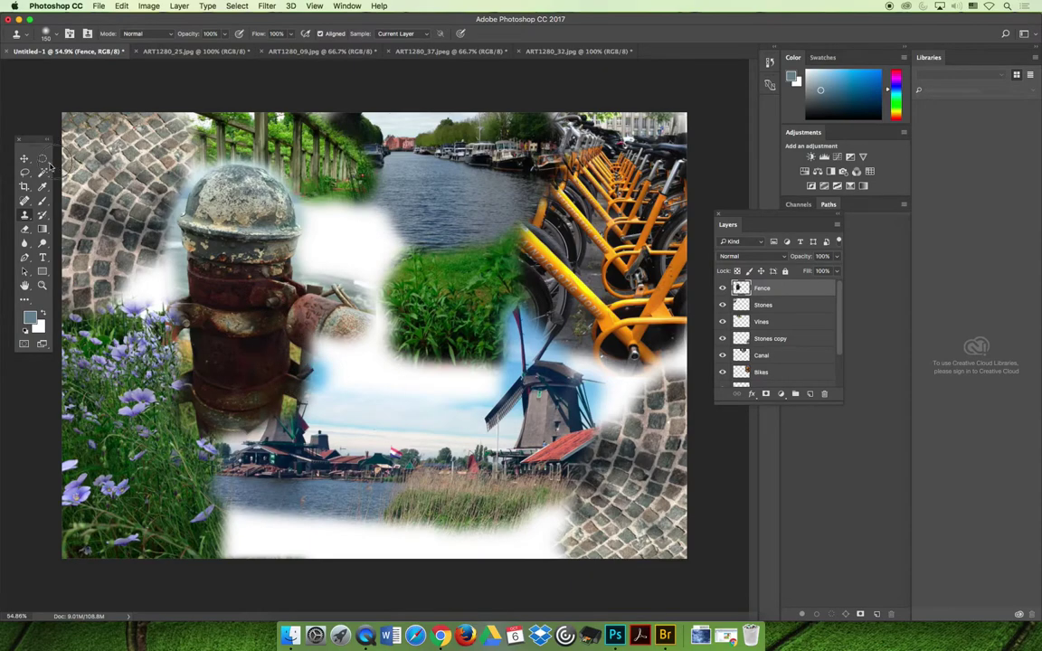
Shift the post left over the upper-left stones, then place Fence below Stones copy and the Stones layer beneath Fence
click(25, 159)
mouse_move(197, 193)
mouse_down()
mouse_move(181, 195)
mouse_move(190, 205)
mouse_up()
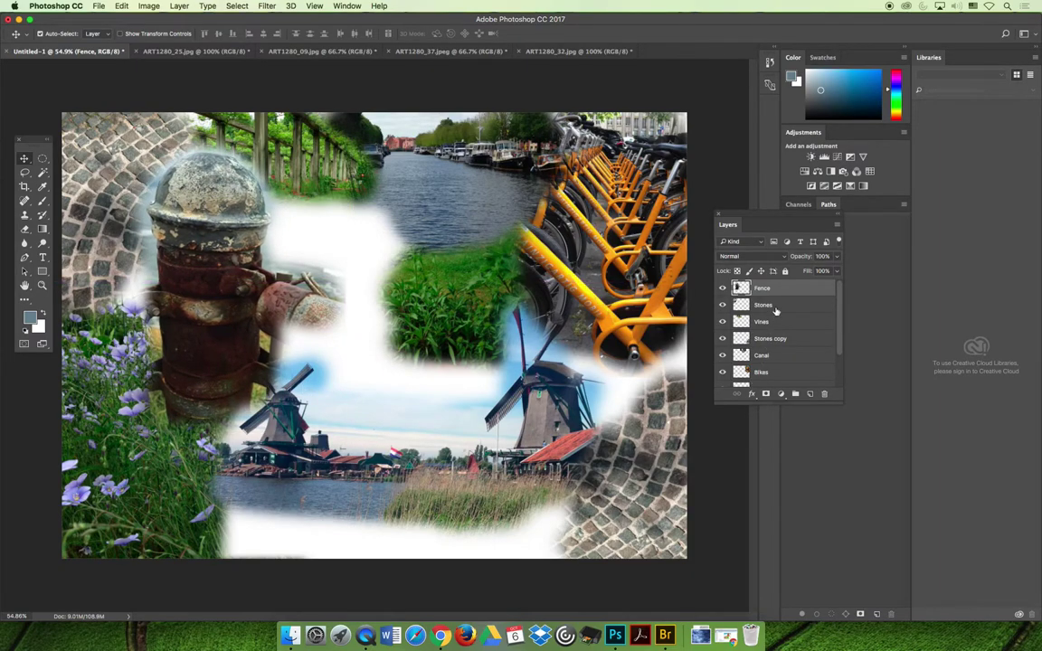
drag(762, 288, 767, 353)
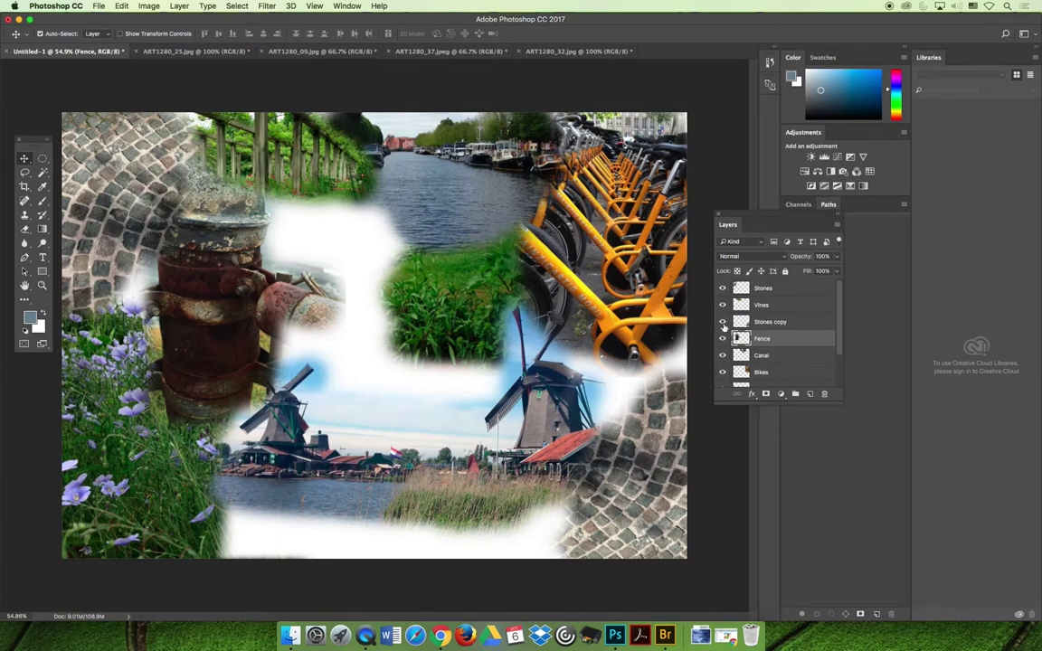
drag(770, 297, 768, 353)
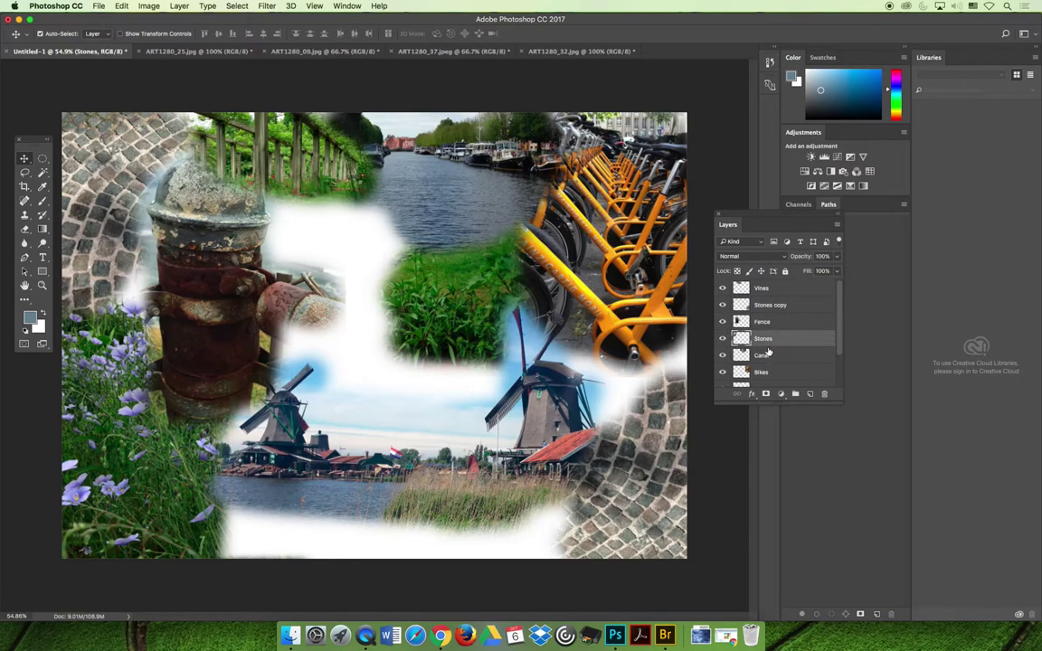
Shift the fence post farther left and place the Vines layer directly below Fence
drag(256, 235, 208, 237)
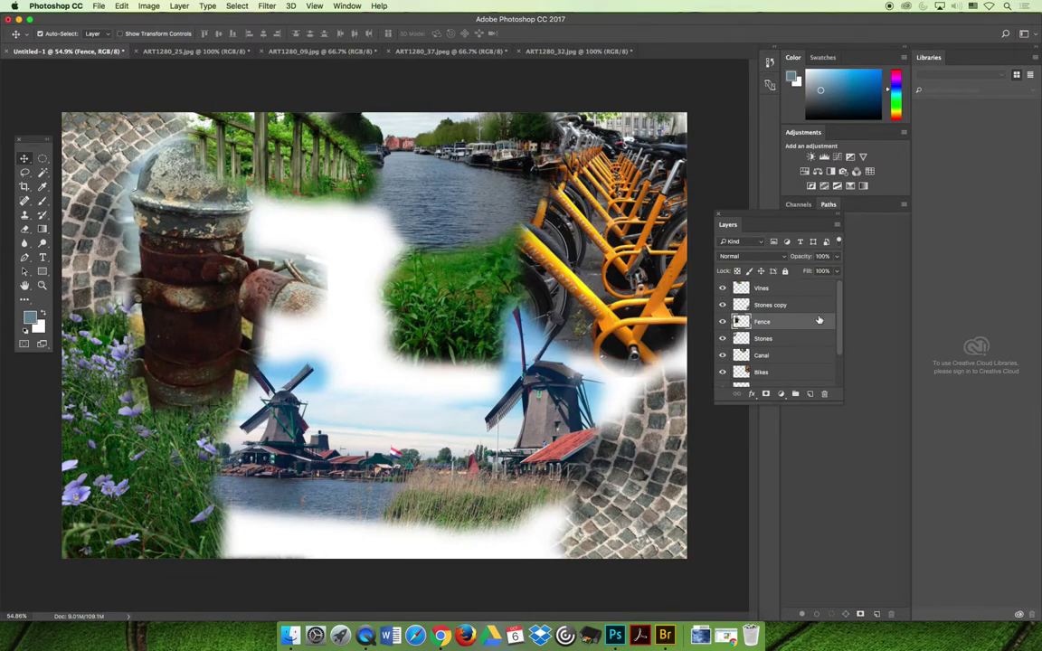
drag(776, 289, 777, 328)
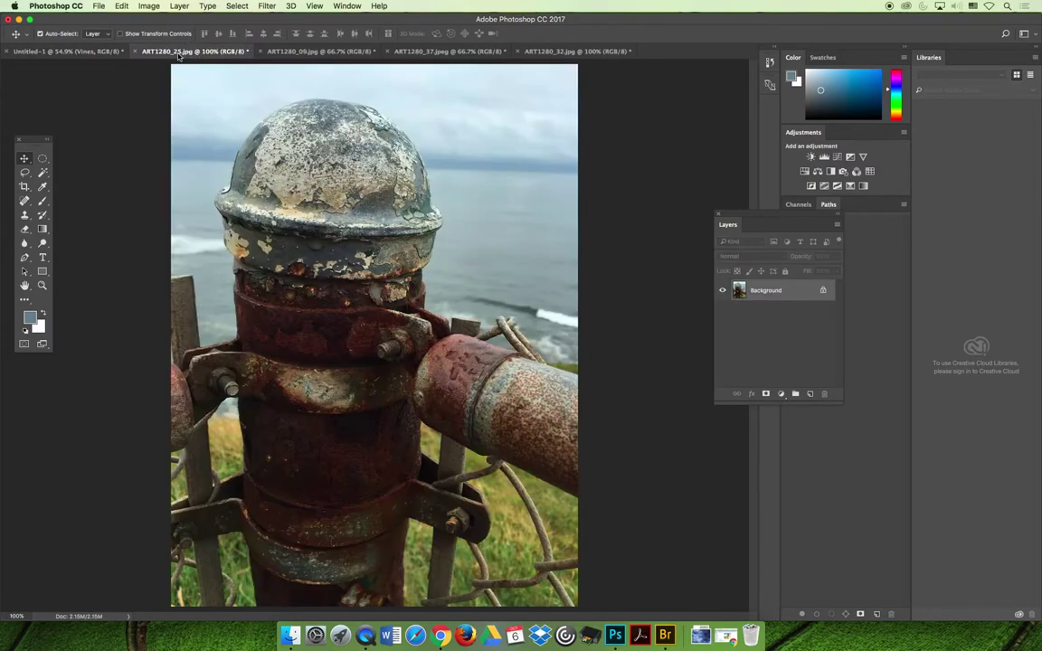
Close ART1280_25.jpg without saving, sample the boat in ART1280_09.jpg with the Clone Stamp and return to Untitled-1
click(185, 52)
click(141, 52)
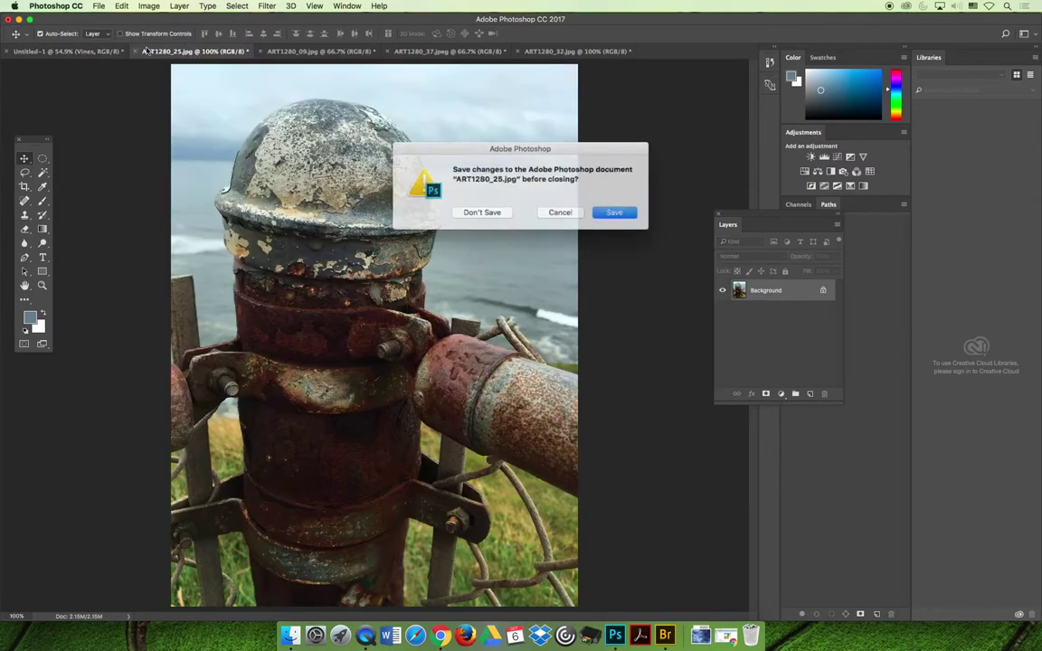
click(482, 213)
click(186, 52)
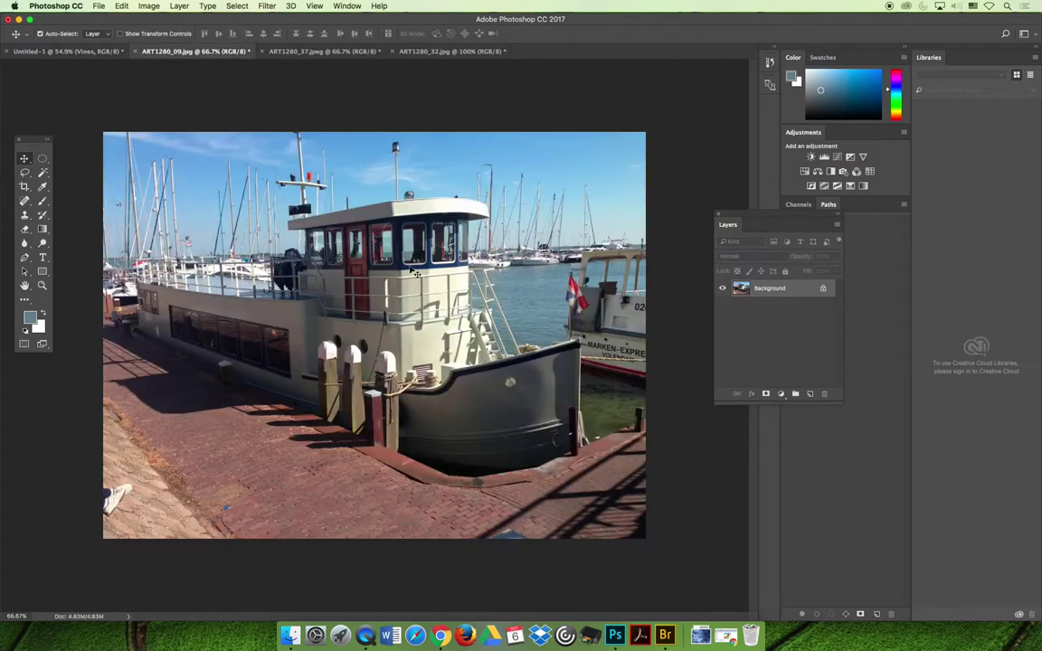
click(27, 216)
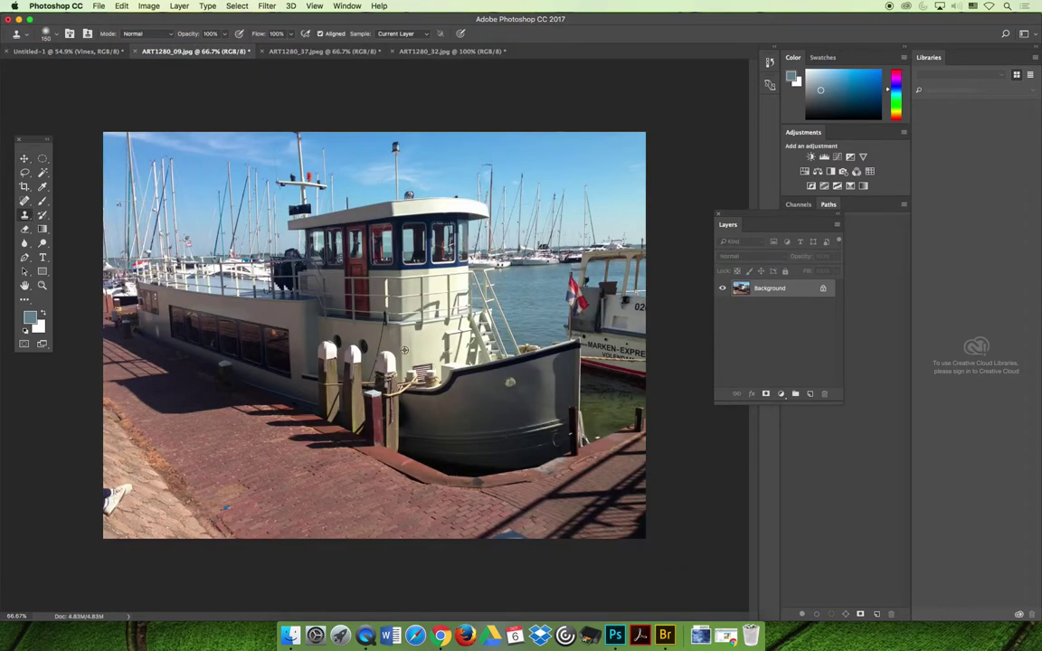
click(63, 51)
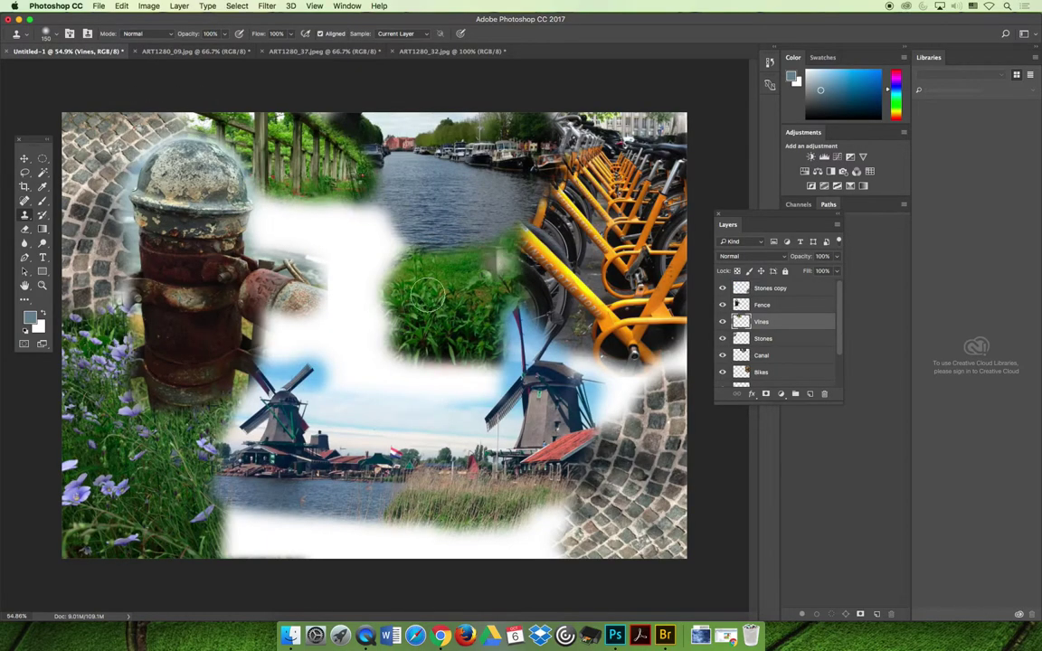
Add a new layer named Boat above Vines and clone the boat's bow and lower cabin onto the centre of the collage
click(811, 395)
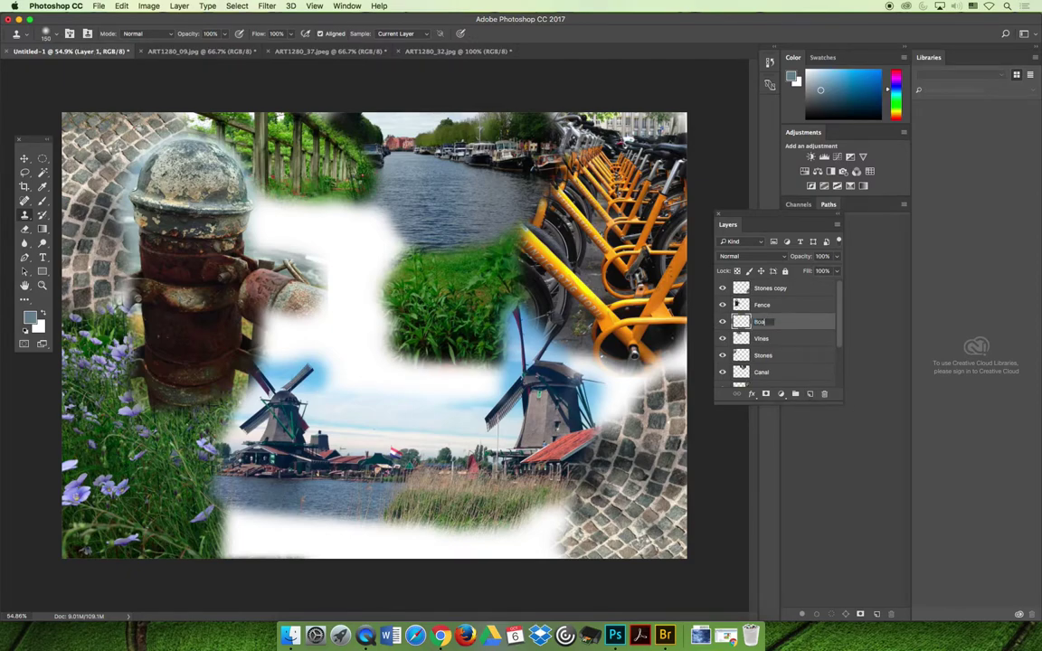
text(t)
key(Return)
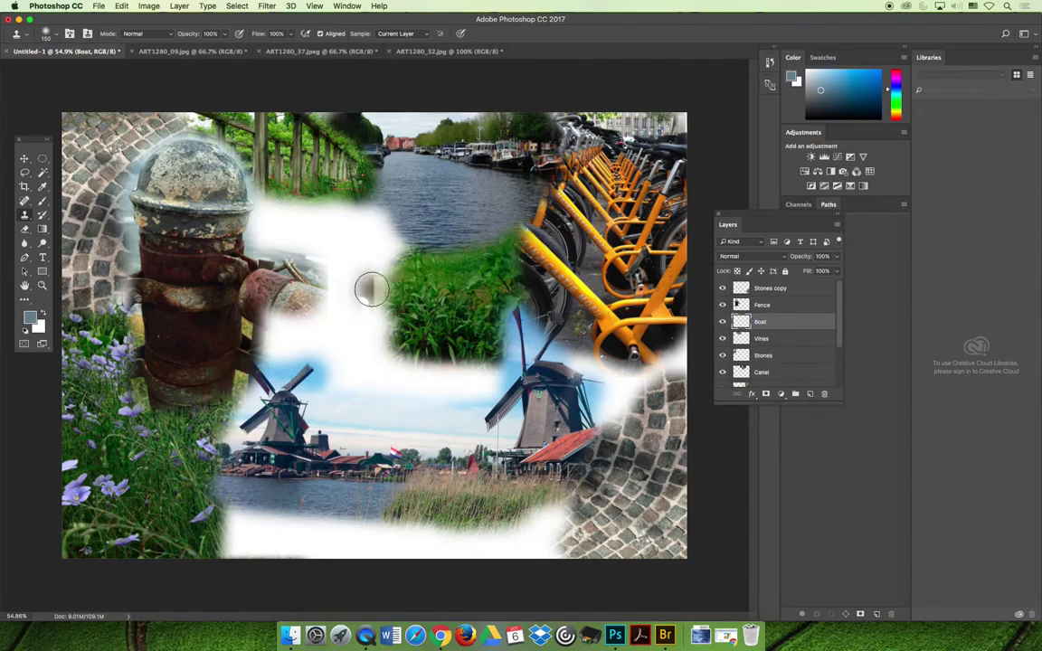
mouse_move(379, 287)
mouse_down()
mouse_move(372, 260)
mouse_move(383, 315)
mouse_move(363, 291)
mouse_move(365, 303)
mouse_move(330, 327)
mouse_move(344, 271)
mouse_move(373, 265)
mouse_move(430, 333)
mouse_move(397, 337)
mouse_move(408, 292)
mouse_move(439, 307)
mouse_up()
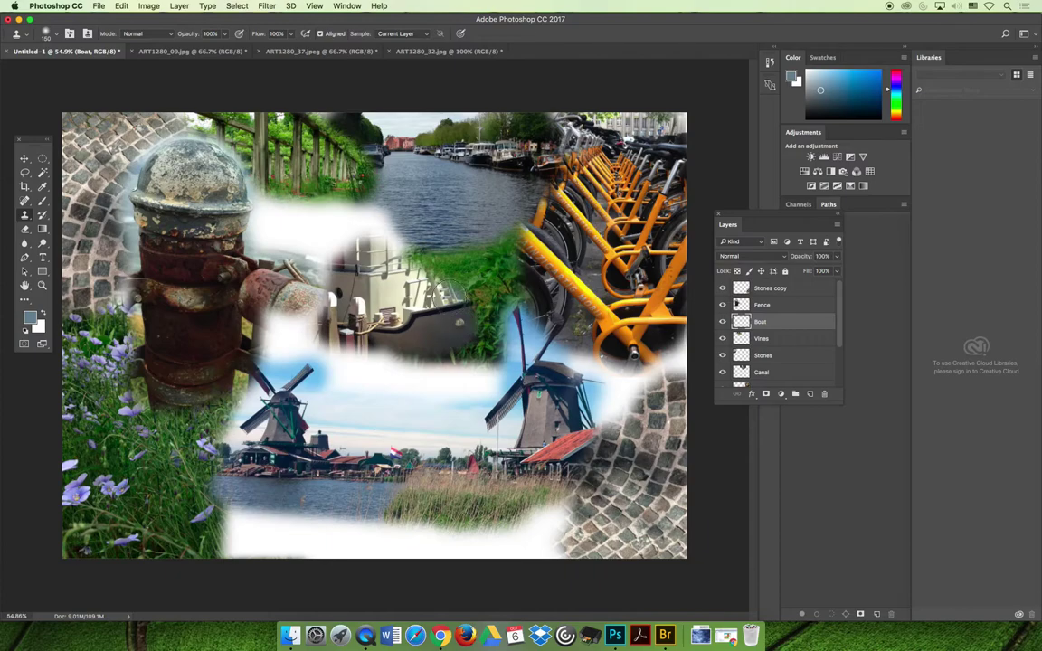
drag(398, 257, 409, 278)
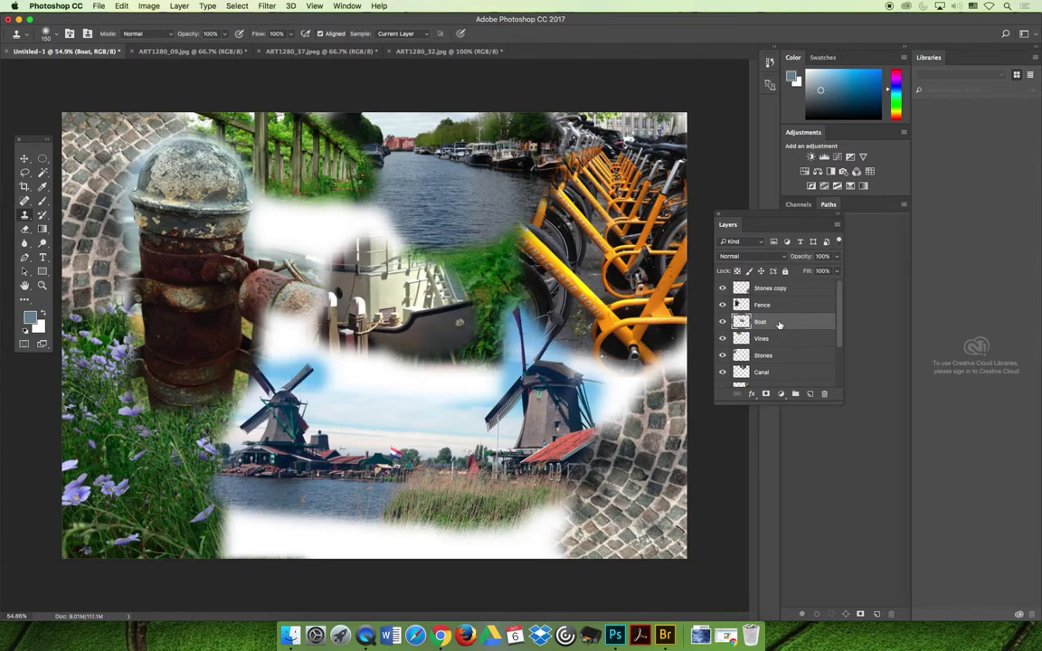
Hide every layer except Boat, including the white background
click(723, 305)
click(723, 288)
click(722, 338)
click(723, 356)
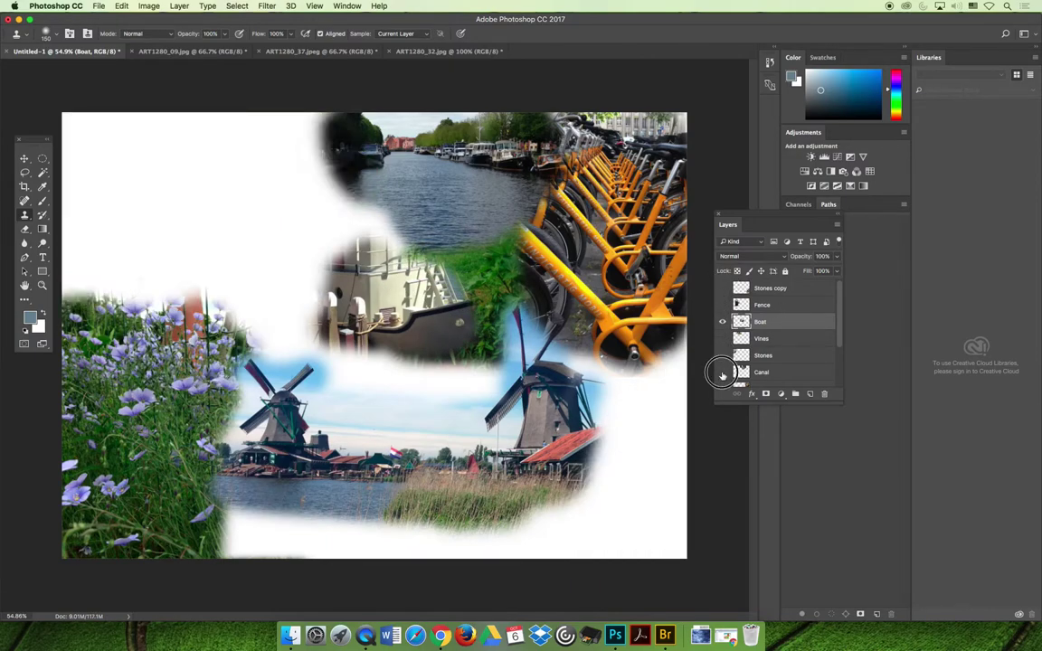
click(723, 372)
scroll(835, 367, down, 3)
drag(722, 338, 722, 372)
Clone the rest of the boat onto the Boat layer, covering the cabin, long hull, bow and mooring posts
mouse_move(371, 217)
mouse_down()
mouse_move(380, 185)
mouse_move(418, 209)
mouse_move(404, 187)
mouse_move(419, 175)
mouse_move(372, 212)
mouse_move(353, 197)
mouse_move(339, 247)
mouse_move(334, 218)
mouse_move(352, 194)
mouse_move(378, 188)
mouse_move(316, 206)
mouse_move(296, 195)
mouse_move(284, 209)
mouse_move(320, 236)
mouse_move(288, 222)
mouse_move(342, 264)
mouse_move(279, 257)
mouse_move(333, 296)
mouse_move(233, 292)
mouse_move(330, 307)
mouse_move(356, 332)
mouse_move(224, 328)
mouse_move(340, 331)
mouse_move(277, 276)
mouse_move(233, 262)
mouse_move(269, 262)
mouse_move(215, 258)
mouse_move(290, 245)
mouse_move(290, 273)
mouse_move(181, 269)
mouse_move(228, 314)
mouse_move(172, 282)
mouse_move(177, 243)
mouse_move(161, 247)
mouse_move(166, 230)
mouse_move(303, 237)
mouse_move(160, 273)
mouse_move(178, 322)
mouse_move(269, 330)
mouse_move(212, 298)
mouse_up()
mouse_move(460, 322)
mouse_down()
mouse_move(482, 341)
mouse_move(357, 346)
mouse_move(477, 349)
mouse_move(504, 310)
mouse_move(505, 341)
mouse_move(521, 295)
mouse_move(511, 365)
mouse_move(438, 371)
mouse_move(385, 362)
mouse_move(476, 368)
mouse_move(336, 351)
mouse_move(370, 353)
mouse_move(316, 336)
mouse_move(428, 330)
mouse_move(449, 300)
mouse_move(441, 181)
mouse_move(308, 190)
mouse_move(297, 256)
mouse_move(222, 252)
mouse_up()
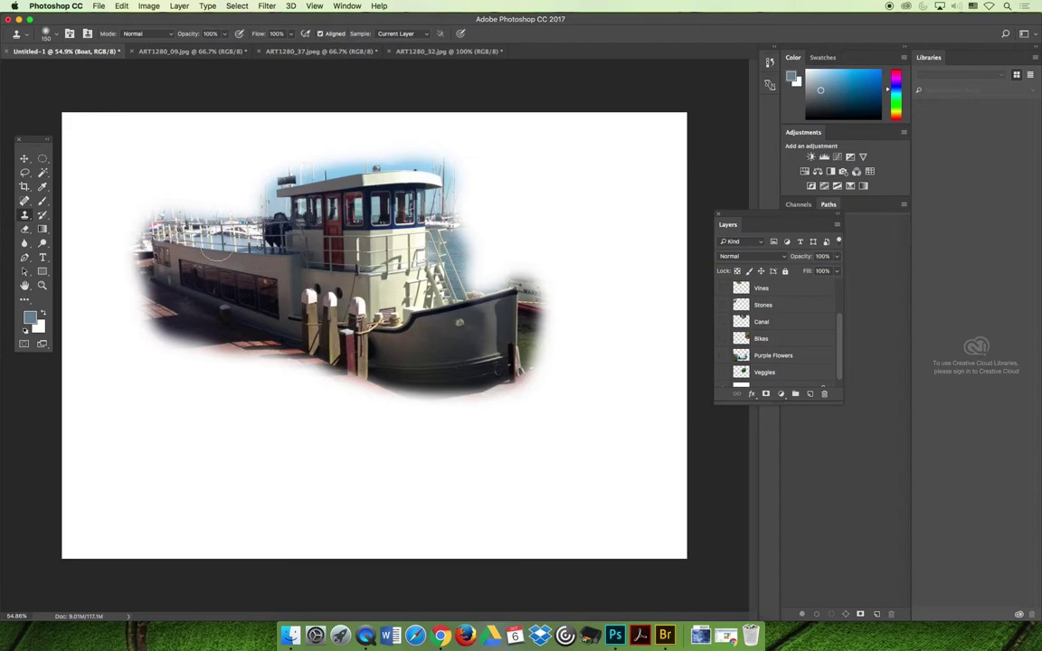
mouse_move(360, 355)
mouse_down()
mouse_move(300, 354)
mouse_move(471, 374)
mouse_up()
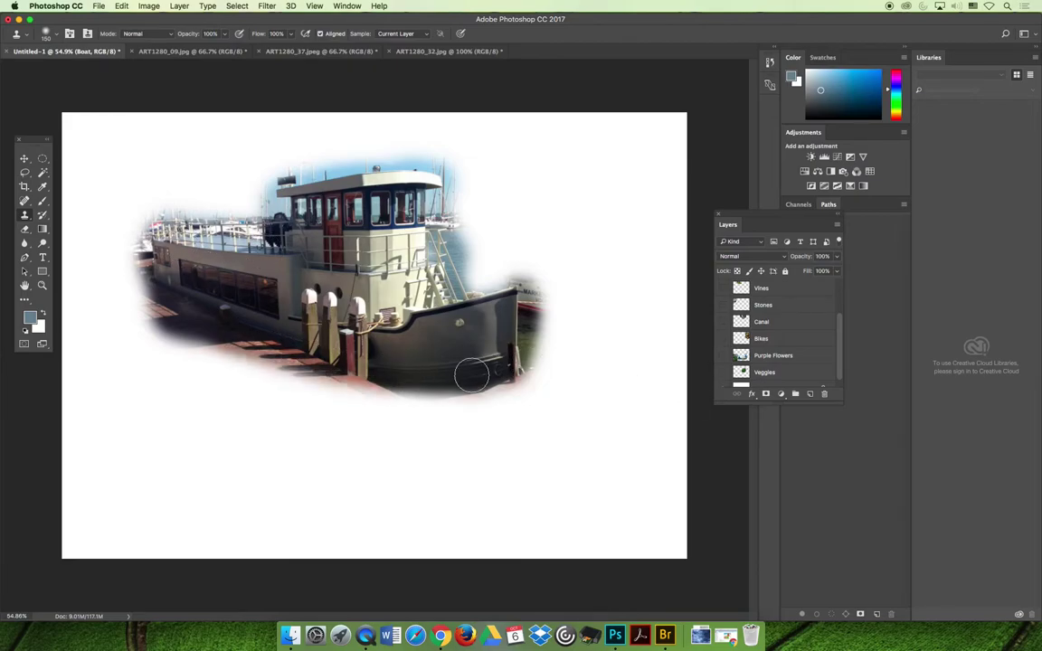
Make all the hidden layers visible again, from the background up to Stones copy
drag(722, 287, 722, 380)
scroll(826, 361, up, 3)
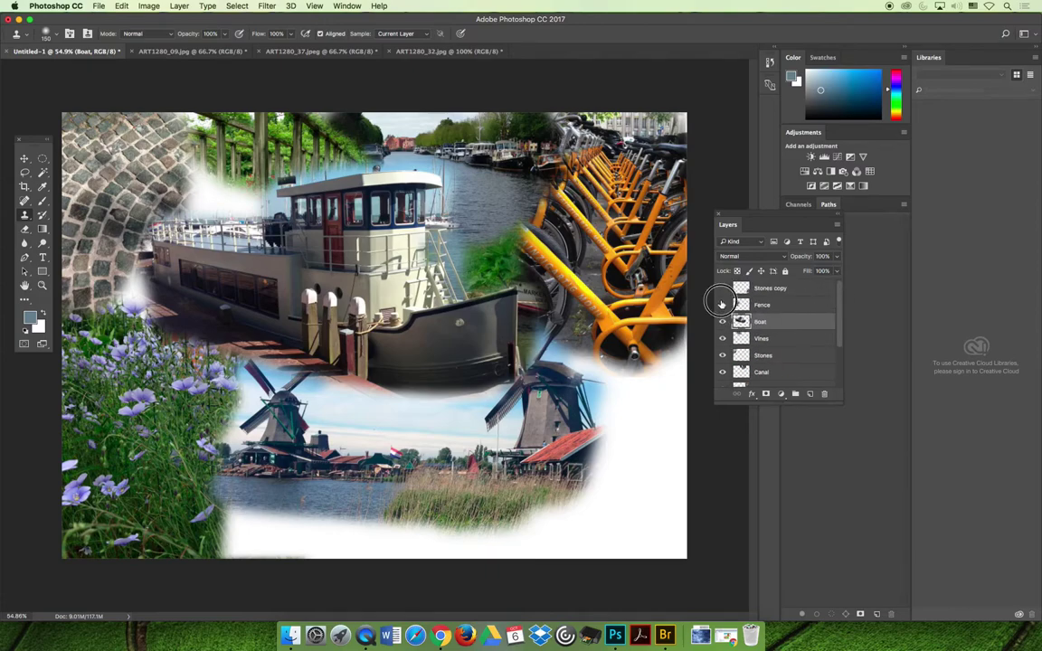
drag(721, 304, 722, 288)
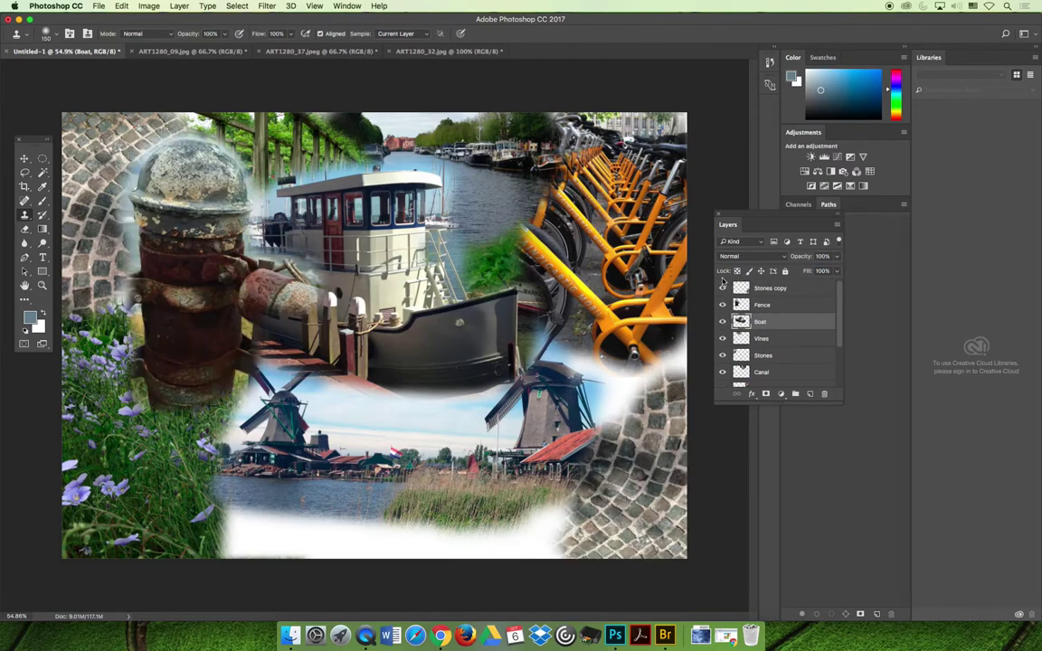
Move the boat slightly down, then shift Stones copy up and left over the lower end of the bikes
click(24, 160)
drag(404, 310, 412, 347)
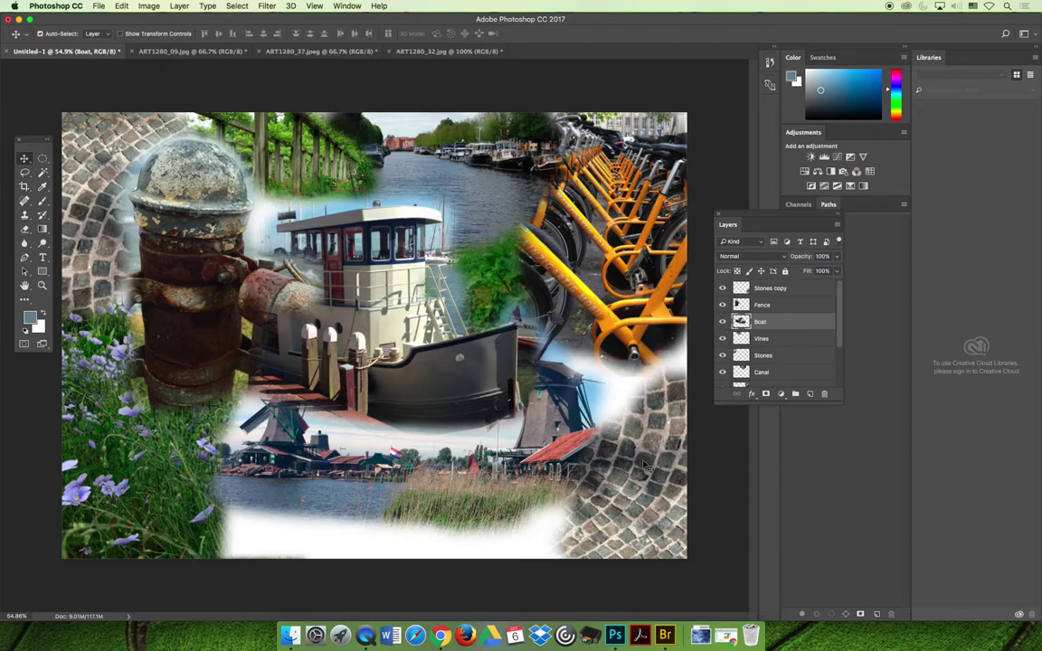
drag(670, 446, 645, 378)
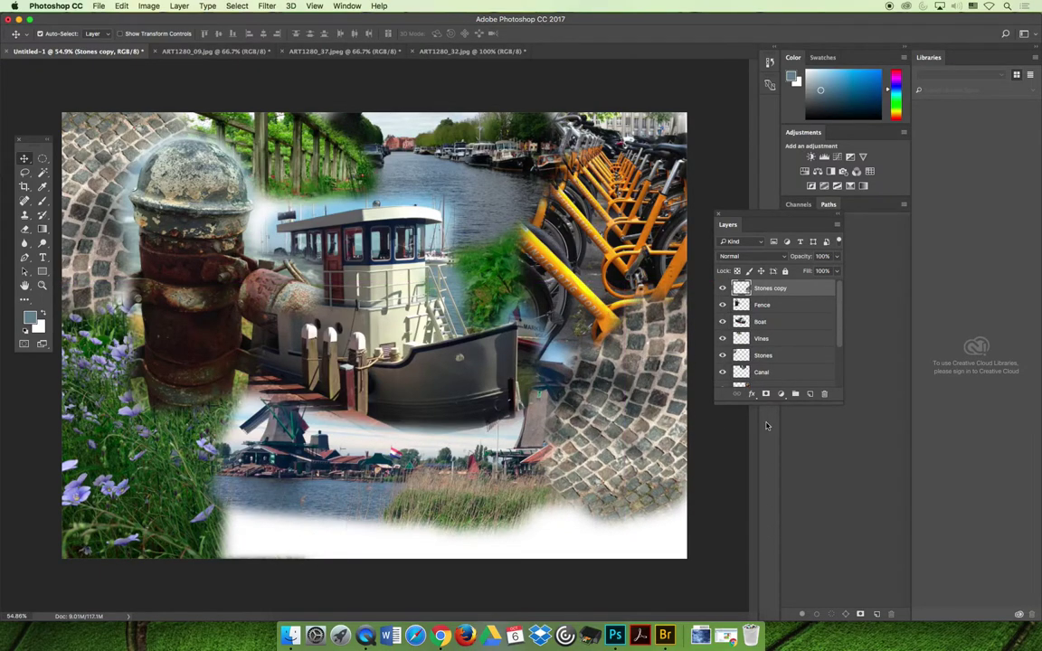
Close ART1280_09.jpg without saving, sample a magenta petal in ART1280_37.jpeg with the Clone Stamp and return to Untitled-1
click(215, 51)
key(super+w)
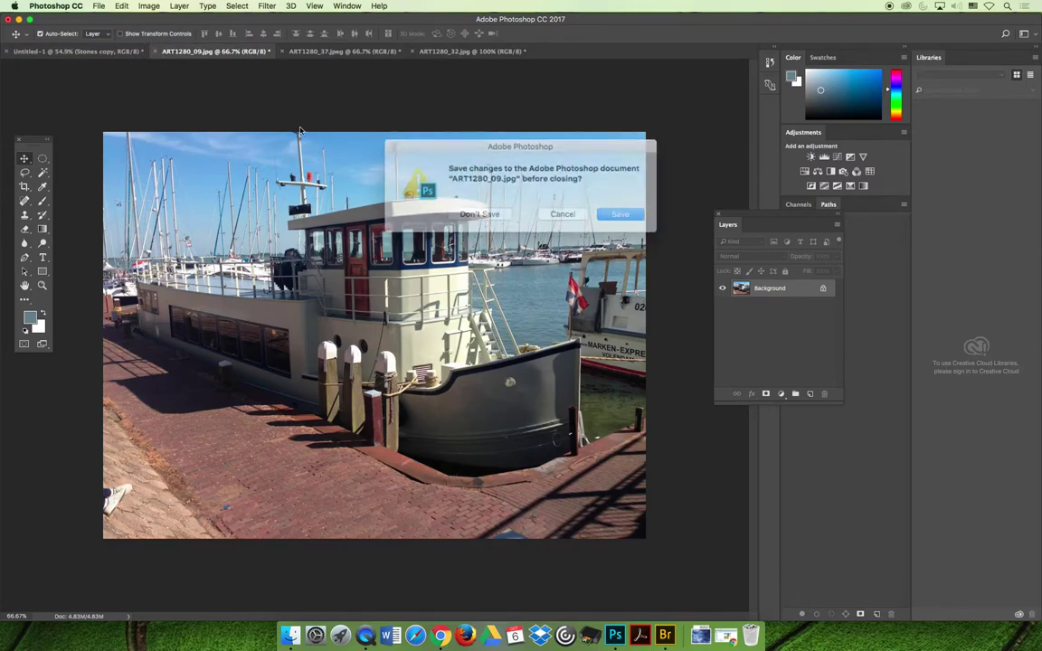
key(super+d)
key(ctrl+Tab)
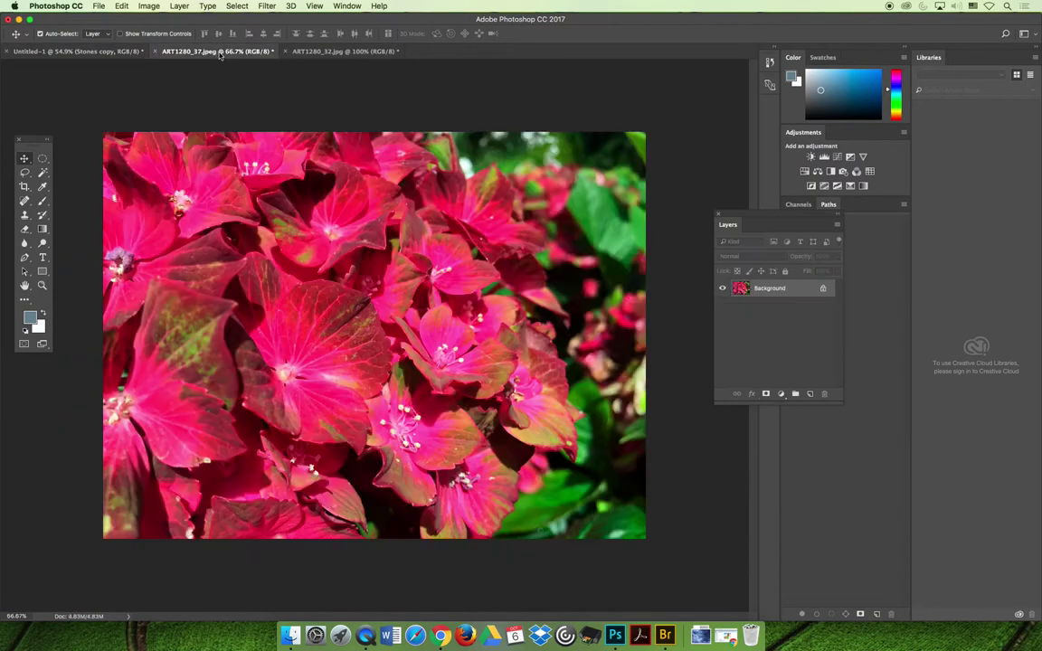
click(361, 52)
click(229, 52)
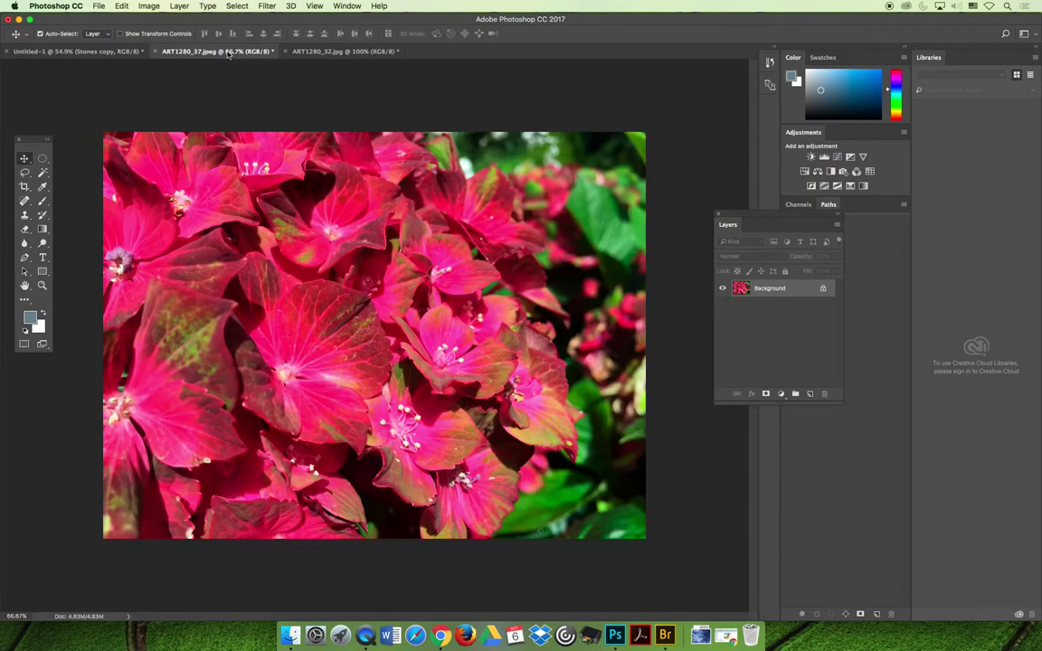
click(24, 215)
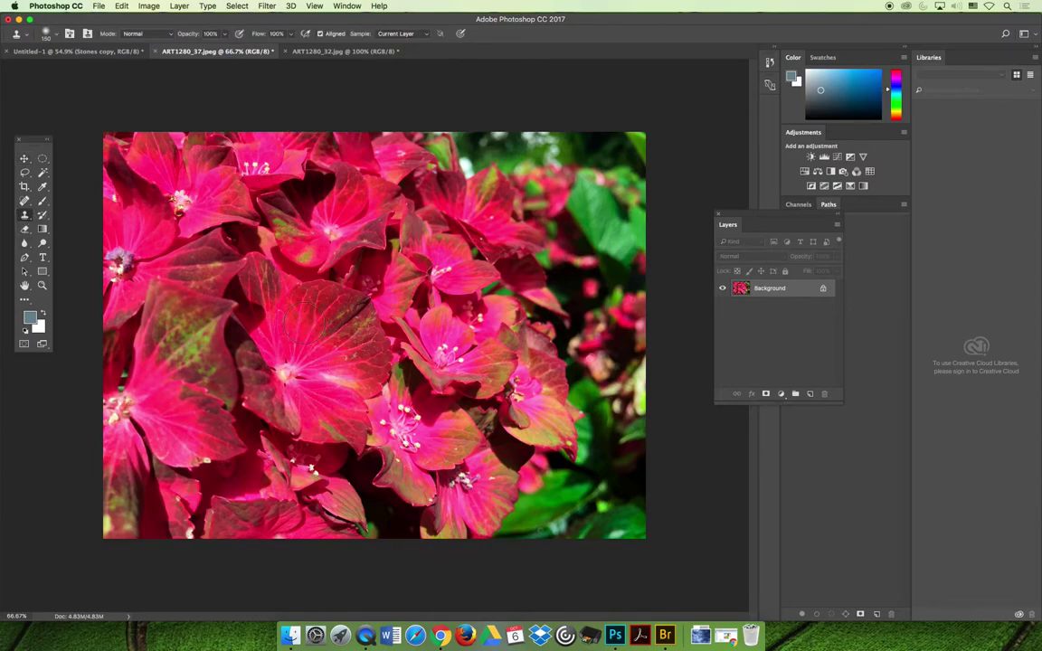
click(58, 51)
mouse_move(619, 552)
mouse_down()
mouse_move(617, 525)
mouse_move(647, 520)
mouse_move(666, 498)
mouse_move(673, 514)
mouse_move(650, 557)
mouse_move(532, 565)
mouse_move(601, 514)
mouse_move(691, 487)
mouse_move(670, 450)
mouse_move(562, 509)
mouse_move(530, 554)
mouse_move(606, 462)
mouse_move(641, 438)
mouse_move(683, 437)
mouse_up()
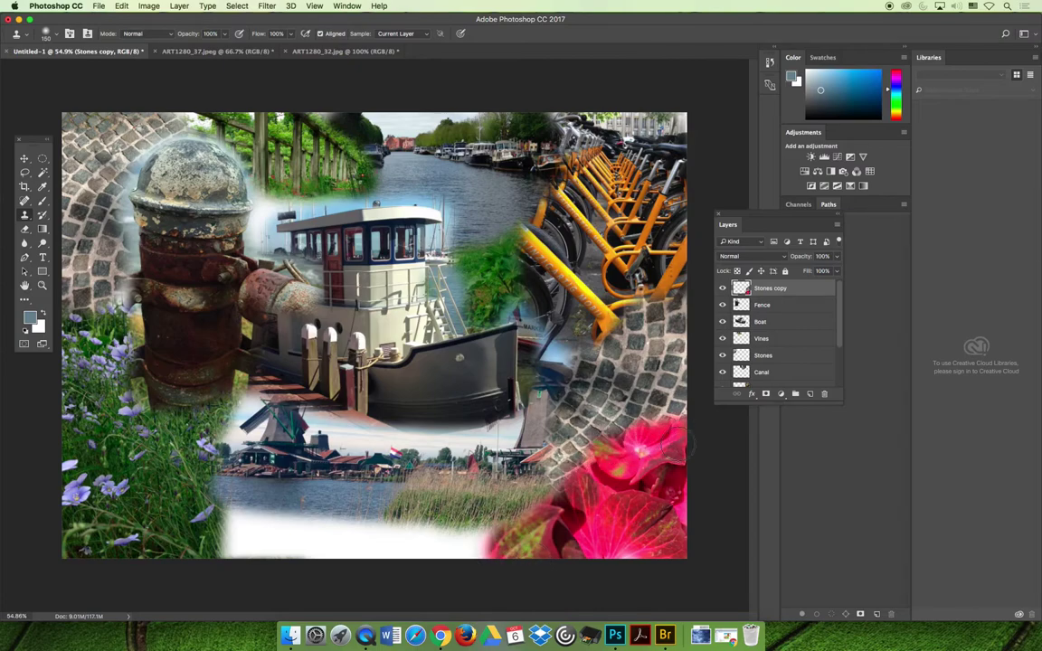
mouse_move(651, 559)
mouse_down()
mouse_move(593, 542)
mouse_move(632, 450)
mouse_move(672, 421)
mouse_move(507, 531)
mouse_move(526, 504)
mouse_move(494, 575)
mouse_up()
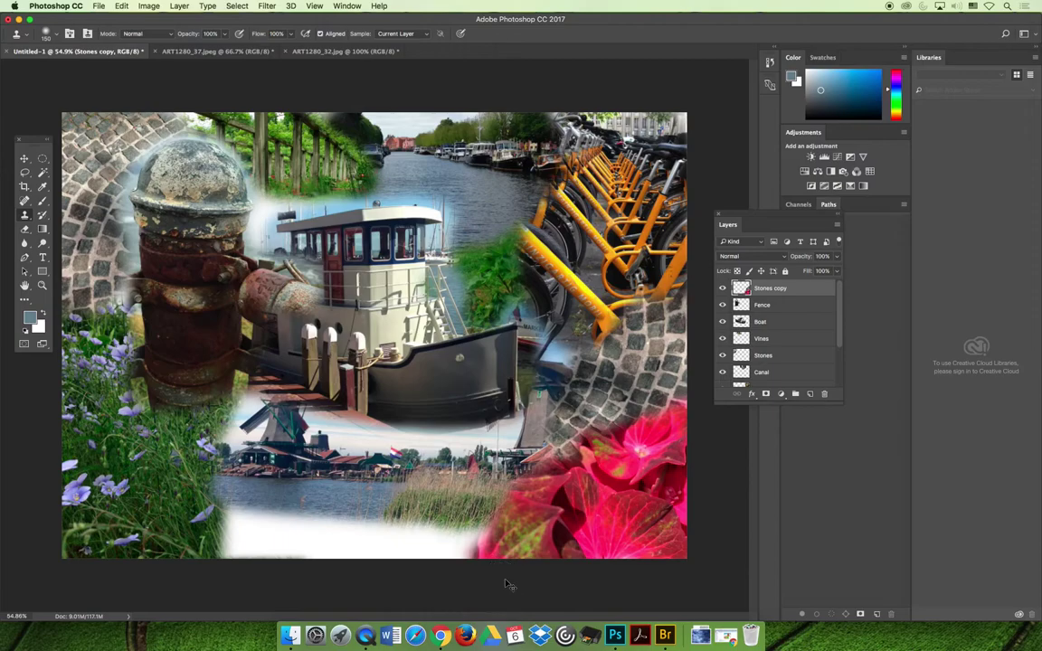
key(super+z)
click(121, 6)
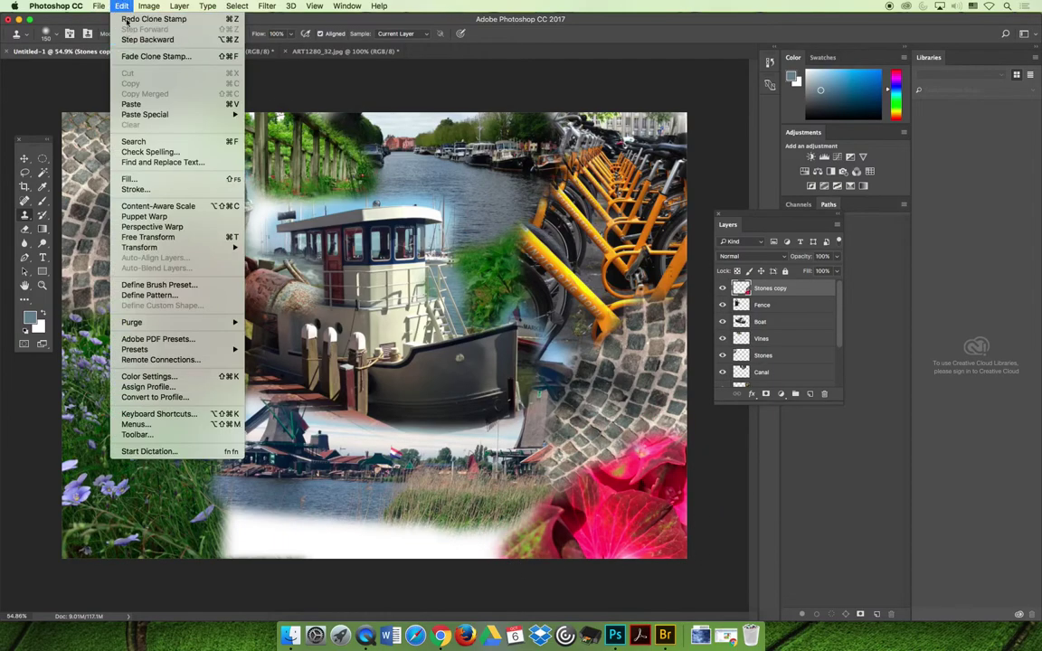
click(135, 19)
click(121, 6)
click(147, 40)
click(122, 6)
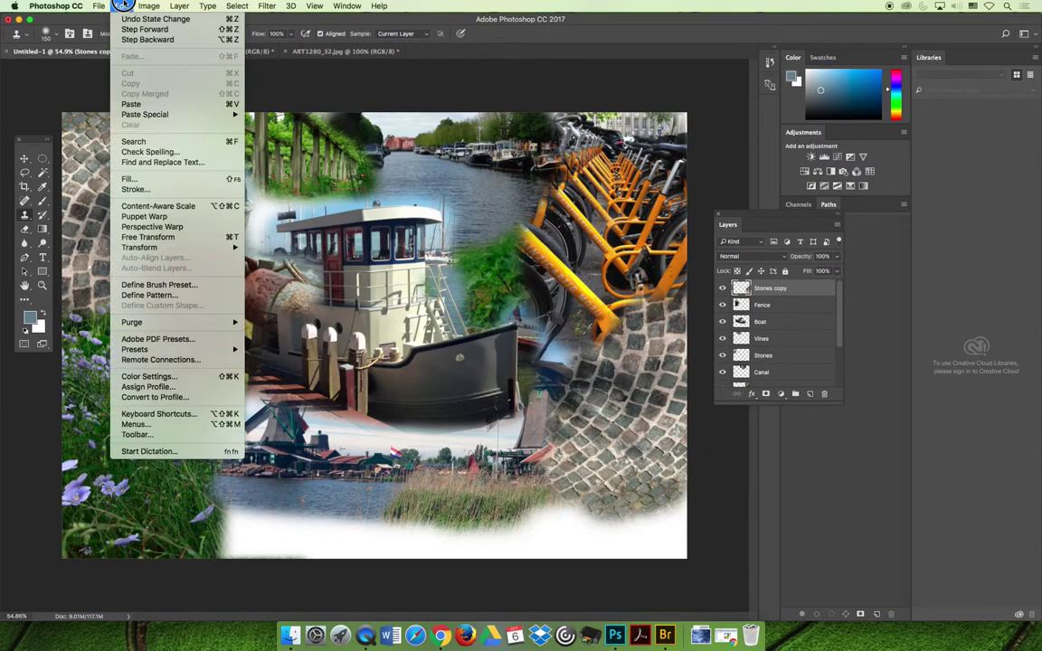
Add a new layer named Pink Flowers above Stones copy
click(131, 104)
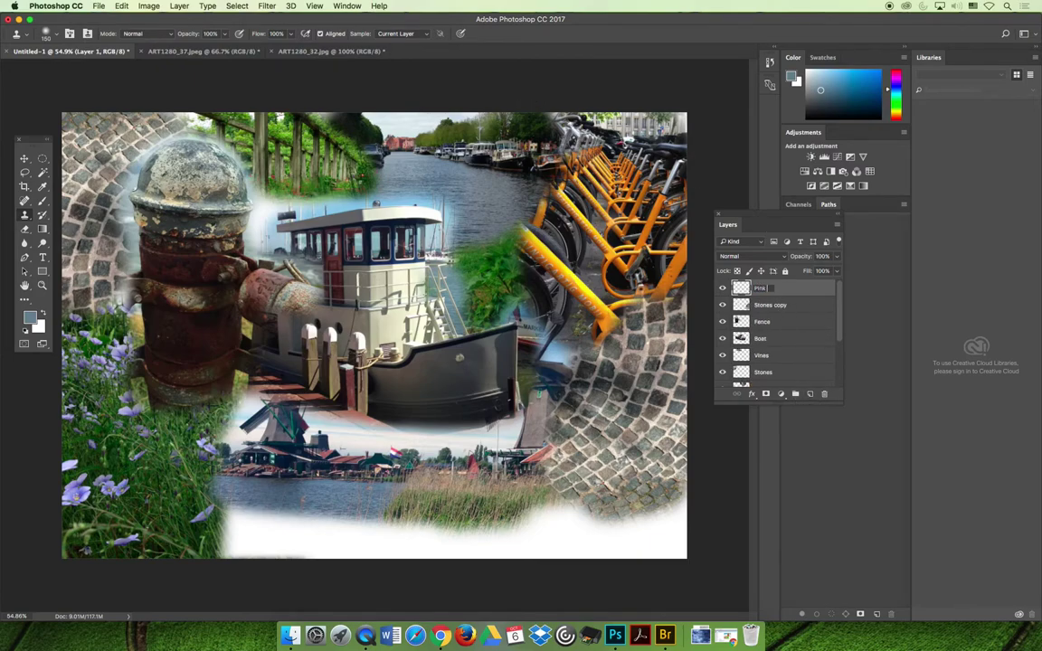
key(Return)
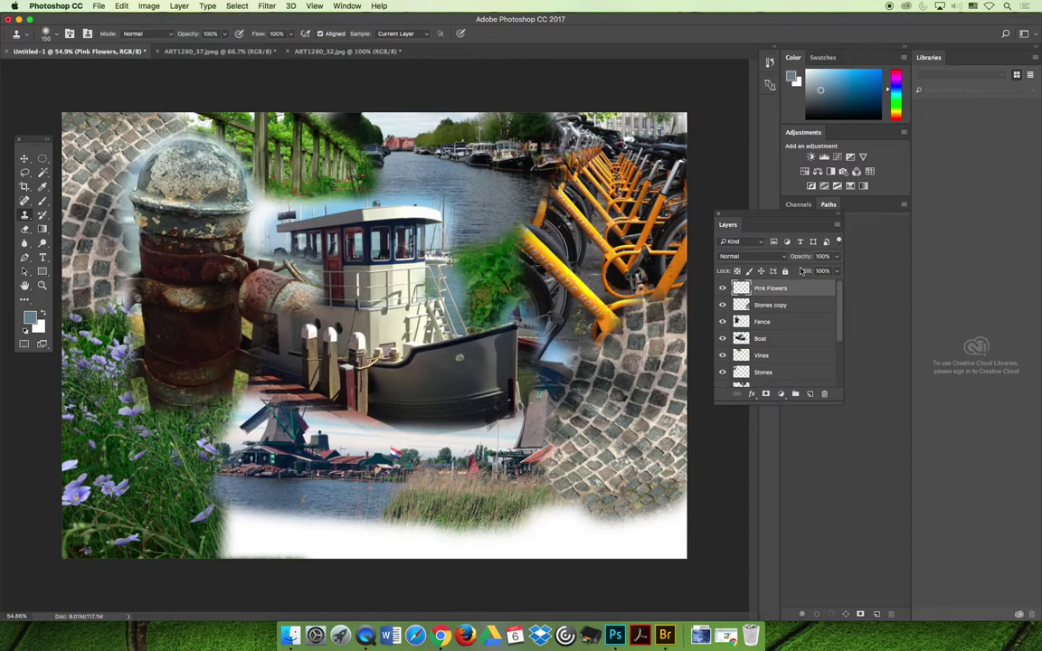
drag(600, 507, 604, 534)
mouse_move(650, 529)
mouse_down()
mouse_move(651, 480)
mouse_move(652, 559)
mouse_move(696, 447)
mouse_move(570, 514)
mouse_move(550, 561)
mouse_move(479, 529)
mouse_move(475, 561)
mouse_move(505, 522)
mouse_move(455, 467)
mouse_up()
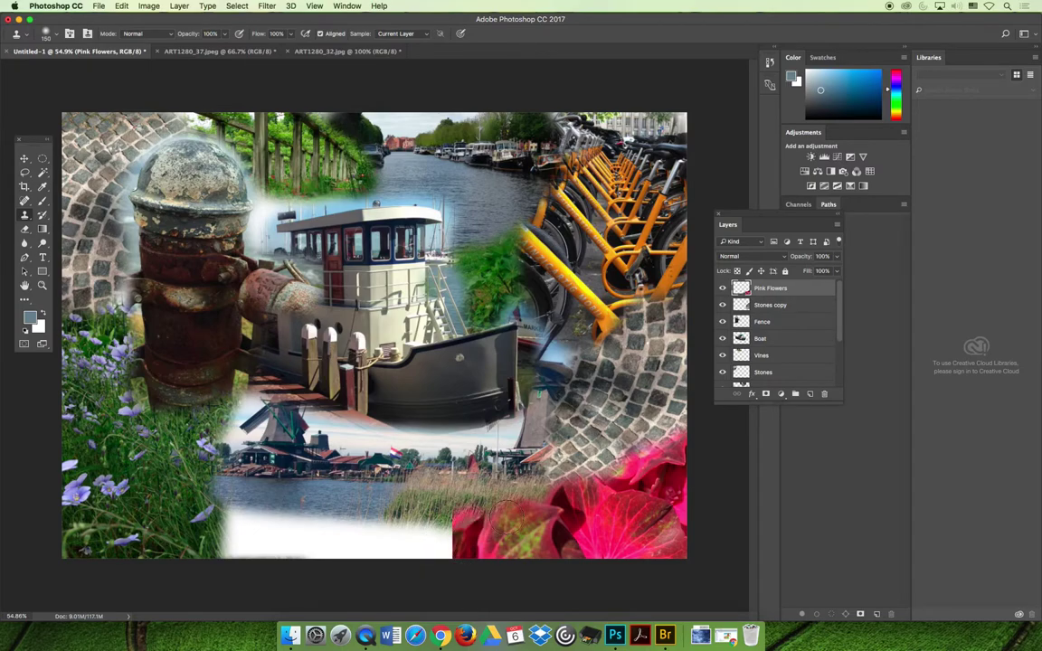
click(121, 6)
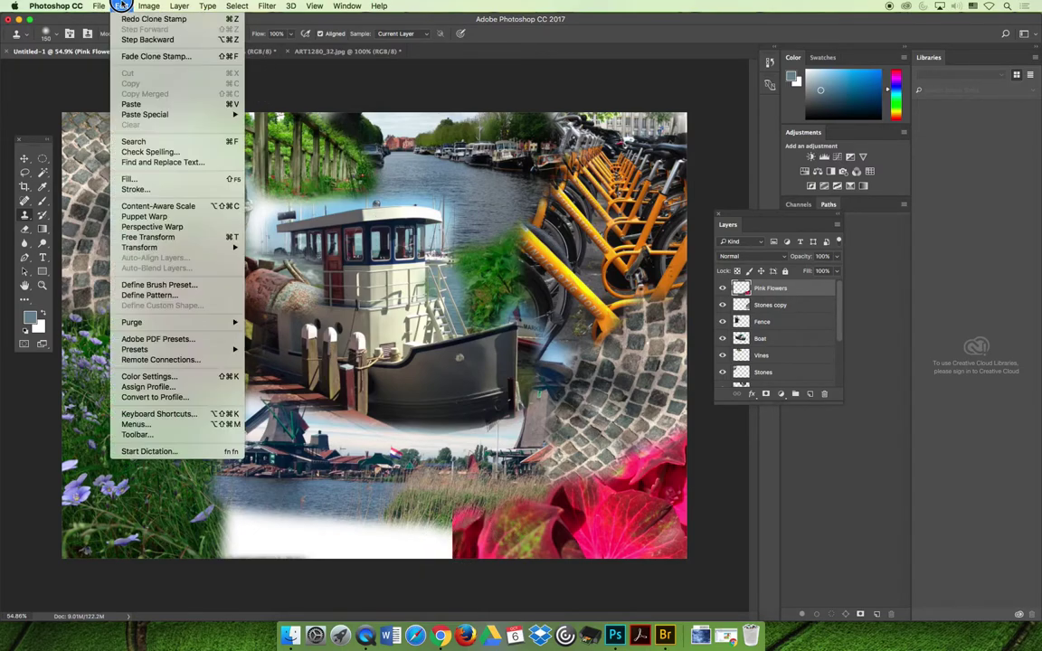
click(127, 39)
mouse_move(619, 538)
mouse_down()
mouse_move(651, 501)
mouse_move(667, 562)
mouse_move(689, 452)
mouse_move(588, 426)
mouse_move(552, 507)
mouse_move(507, 470)
mouse_move(533, 543)
mouse_move(542, 506)
mouse_move(501, 551)
mouse_move(456, 493)
mouse_move(511, 536)
mouse_move(444, 477)
mouse_move(421, 498)
mouse_move(452, 493)
mouse_up()
key(super+z)
Clone the magenta petals over the collage's lower-right corner on Pink Flowers, then close ART1280_37.jpeg without saving
mouse_move(505, 541)
mouse_down()
mouse_move(441, 484)
mouse_move(457, 453)
mouse_move(520, 442)
mouse_move(605, 479)
mouse_move(579, 416)
mouse_move(633, 461)
mouse_up()
click(218, 53)
click(158, 51)
key(super+d)
Sample the large pink blossom cluster in ART1280_32.jpg with the Clone Stamp and return to Untitled-1
click(218, 51)
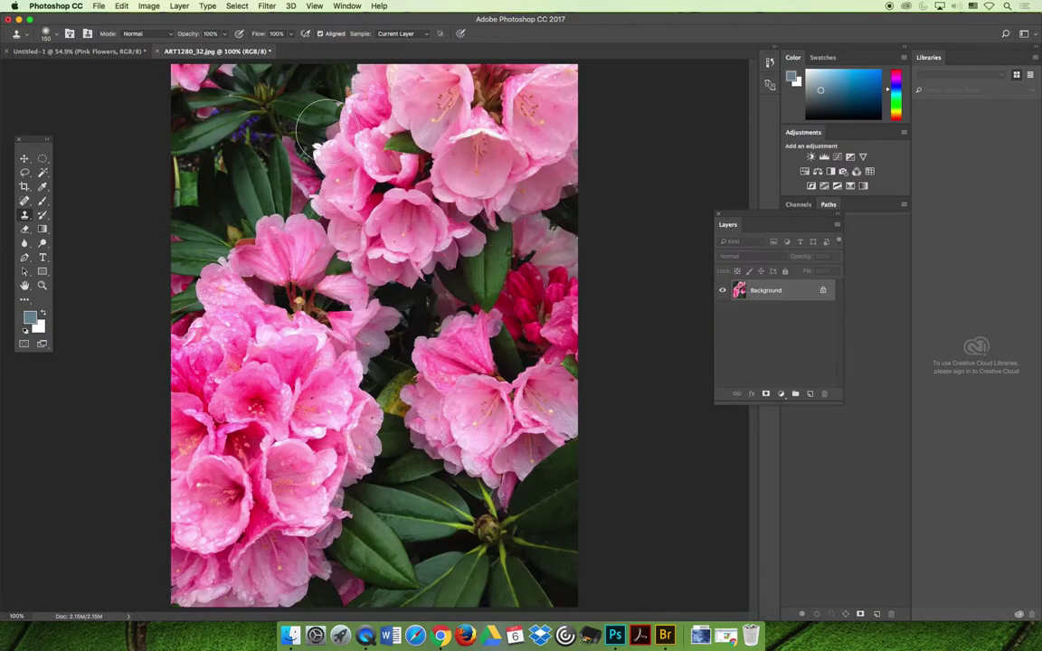
click(25, 215)
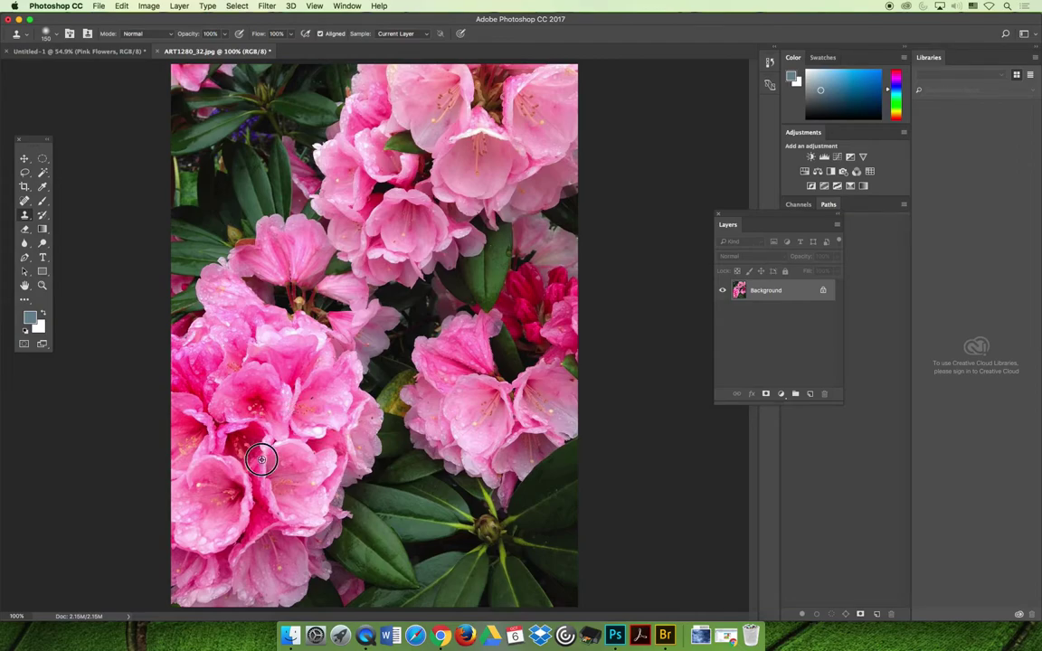
click(127, 54)
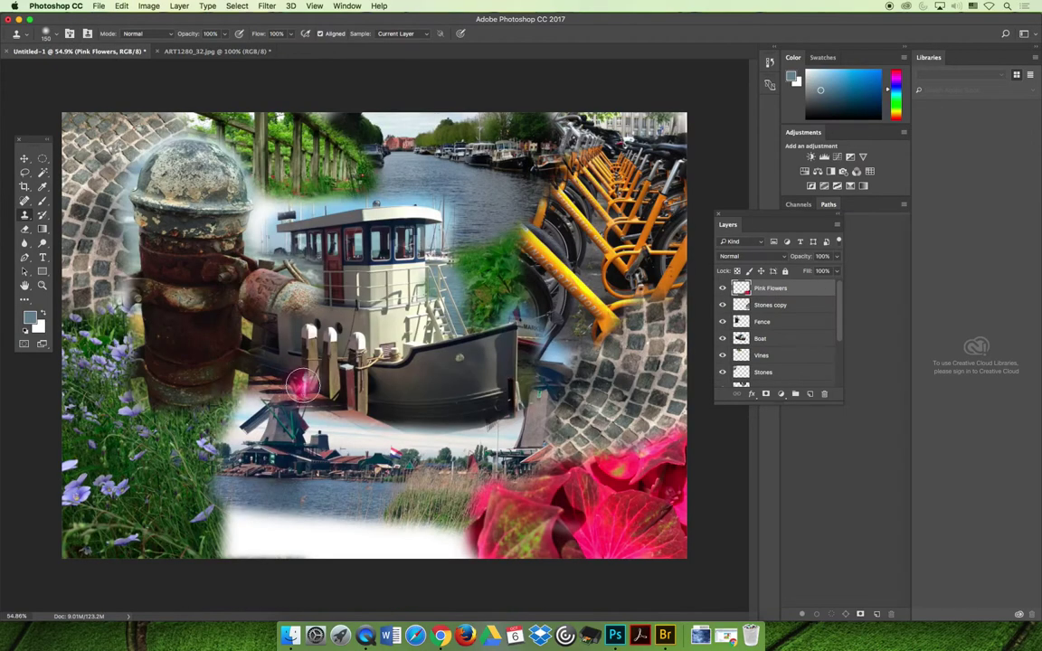
Add a new layer named Pink Flowers 2 above Pink Flowers and clone the pink blossoms along the collage's bottom edge
click(811, 394)
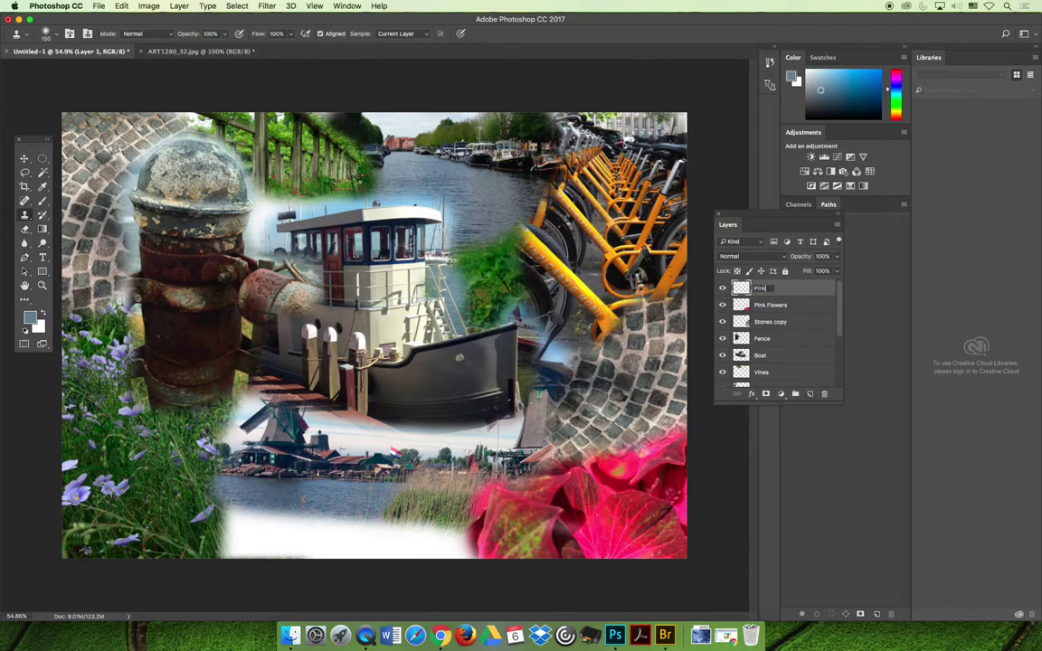
text(2)
key(Return)
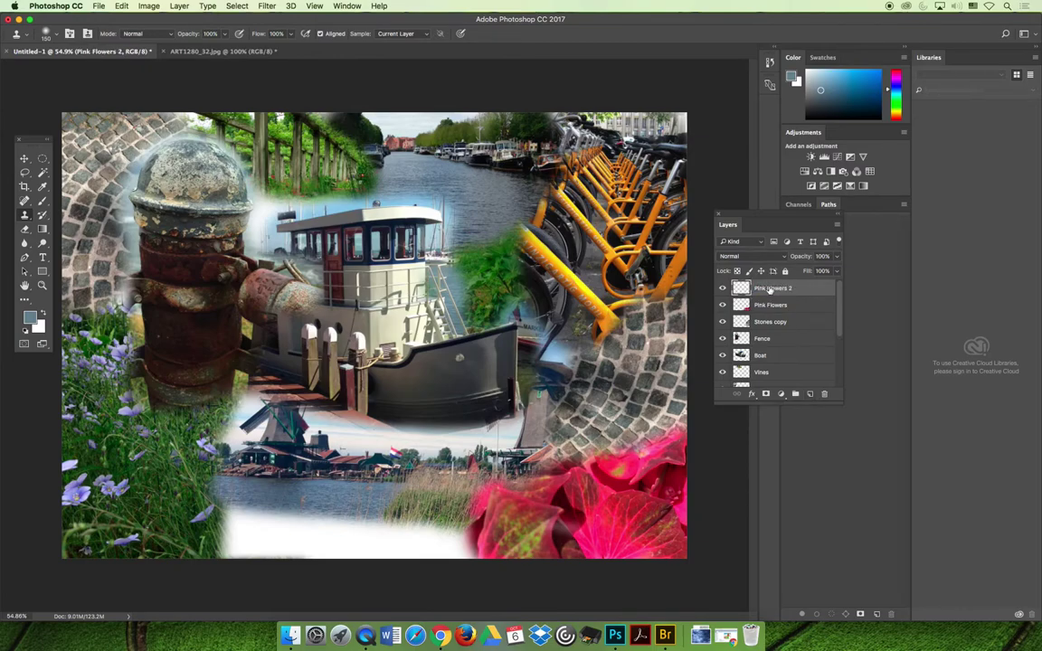
mouse_move(323, 528)
mouse_down()
mouse_move(407, 531)
mouse_move(452, 552)
mouse_move(446, 524)
mouse_move(293, 543)
mouse_move(334, 508)
mouse_move(376, 514)
mouse_move(330, 561)
mouse_move(300, 510)
mouse_move(270, 510)
mouse_move(317, 547)
mouse_up()
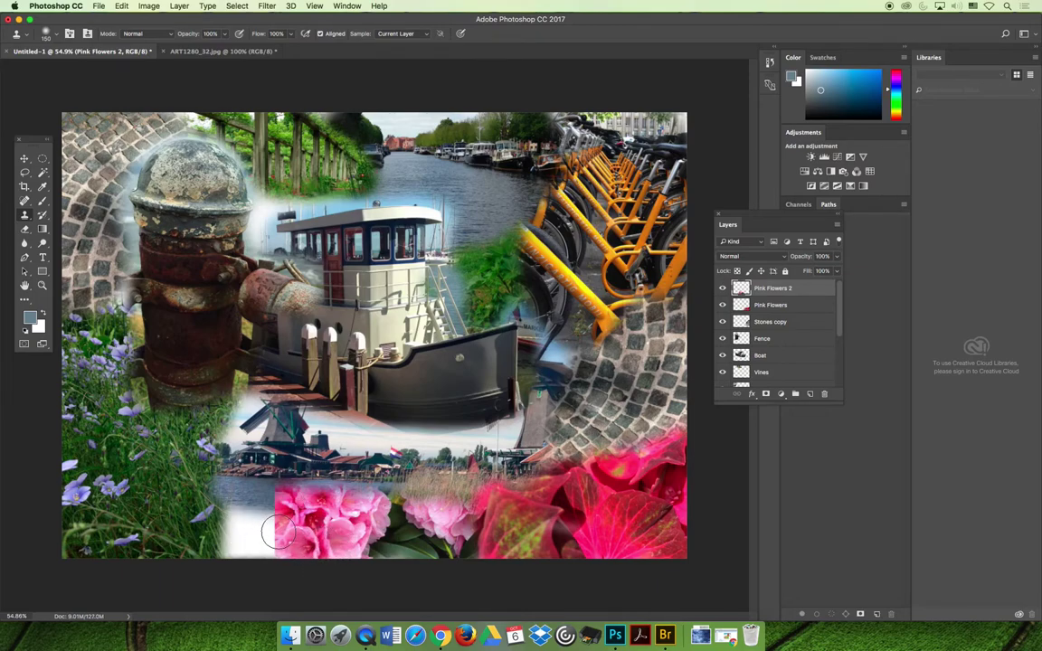
Clone more pink blossoms upward on Pink Flowers 2 and move the layer over the gap beside the purple flowers
drag(269, 539, 272, 534)
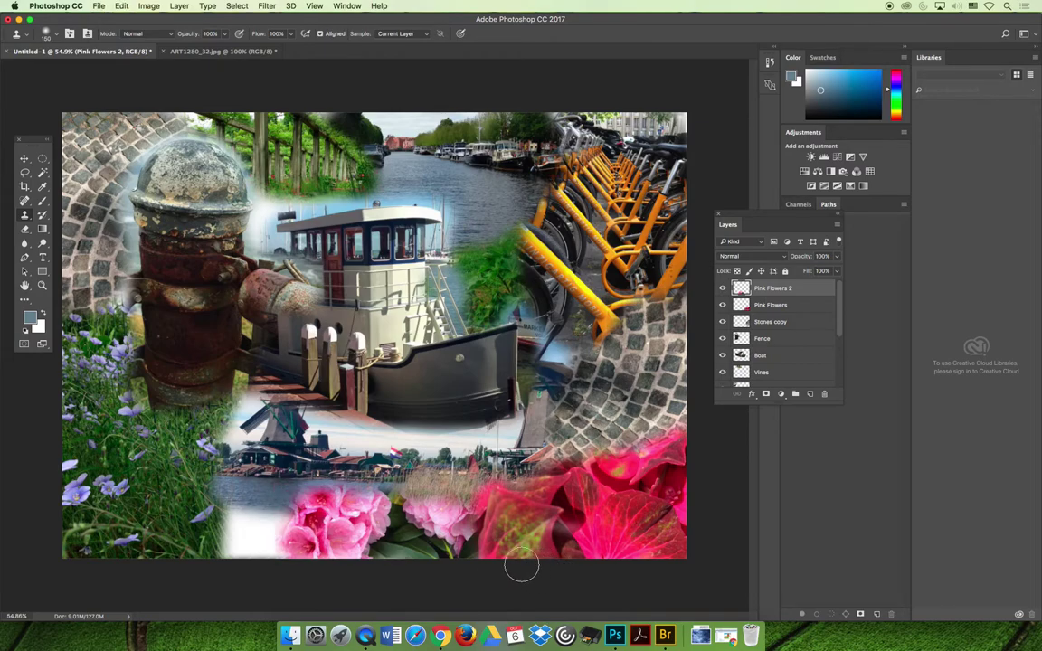
mouse_move(462, 541)
mouse_down()
mouse_move(499, 531)
mouse_move(513, 514)
mouse_move(468, 501)
mouse_move(476, 503)
mouse_move(453, 518)
mouse_move(373, 486)
mouse_move(396, 500)
mouse_move(453, 484)
mouse_move(444, 465)
mouse_move(328, 488)
mouse_move(398, 502)
mouse_move(448, 477)
mouse_up()
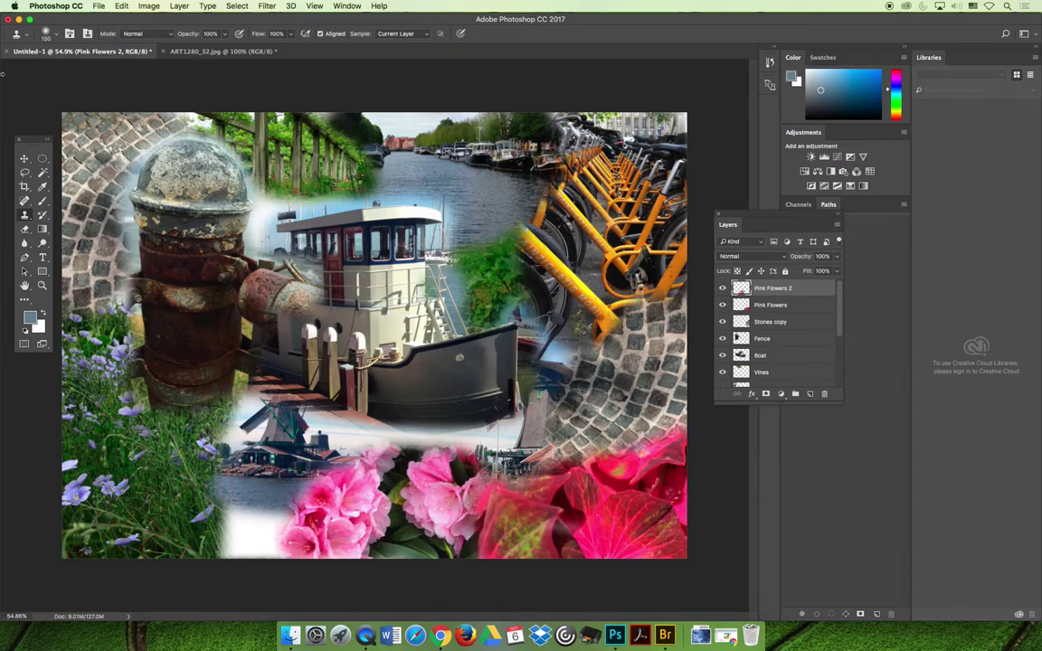
click(25, 159)
drag(378, 512, 290, 532)
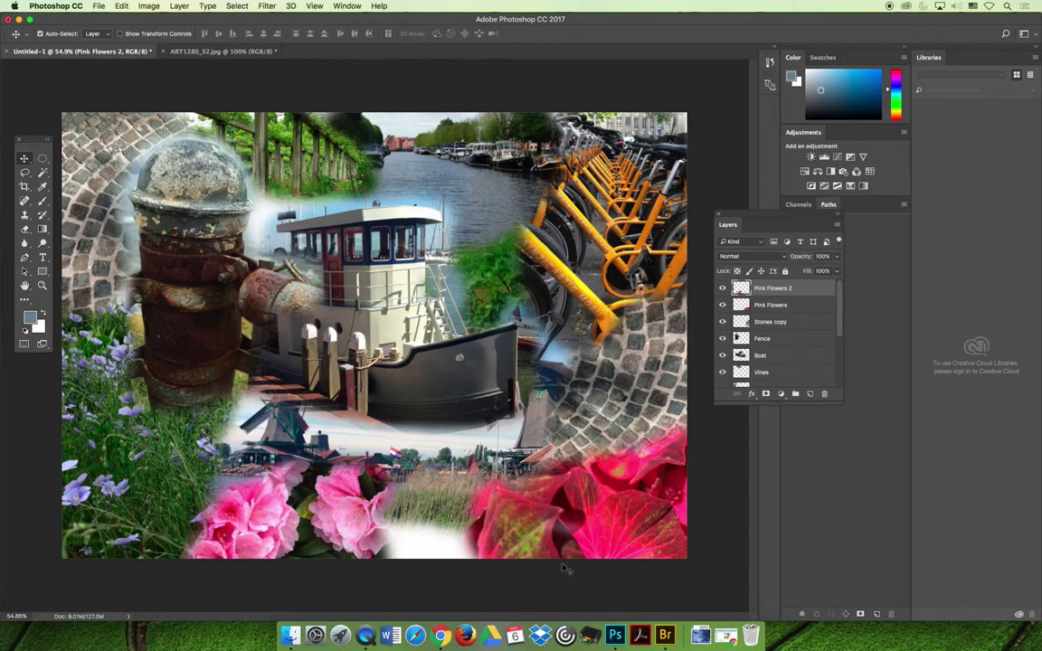
Sample the upper pink blossoms in ART1280_32.jpg and clone them into the bottom gap beside the magenta petals on Pink Flowers 2
click(217, 50)
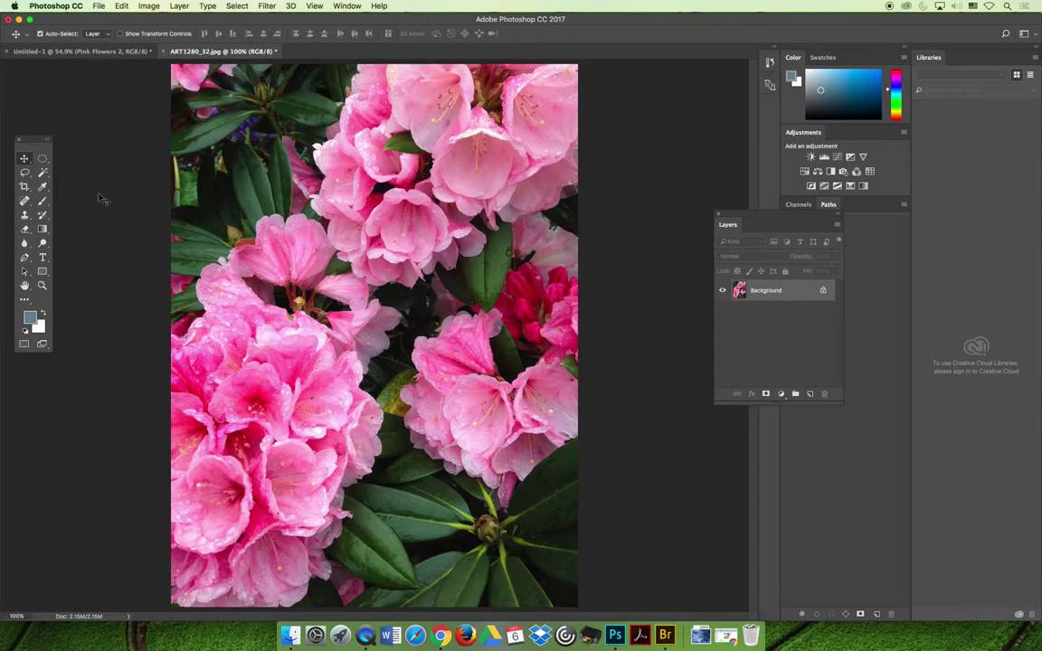
click(24, 215)
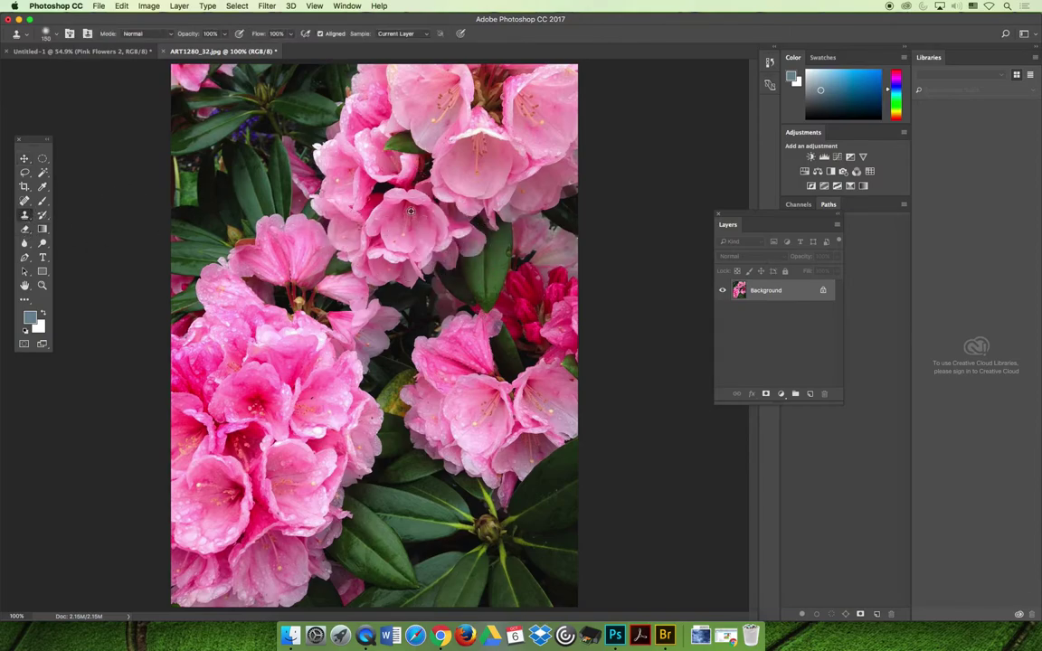
click(95, 51)
mouse_move(378, 554)
mouse_down()
mouse_move(426, 510)
mouse_move(470, 529)
mouse_move(473, 558)
mouse_move(456, 520)
mouse_move(401, 492)
mouse_move(478, 496)
mouse_up()
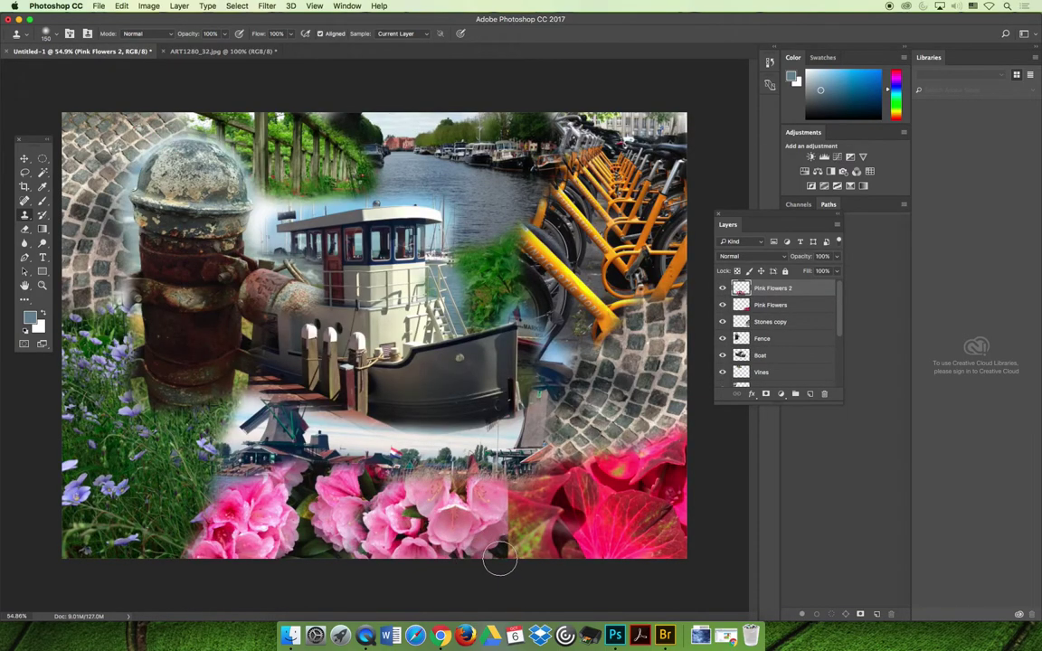
key(super+alt+z)
key(super+alt+z)
mouse_move(384, 552)
mouse_down()
mouse_move(440, 532)
mouse_move(444, 505)
mouse_move(465, 507)
mouse_move(465, 553)
mouse_up()
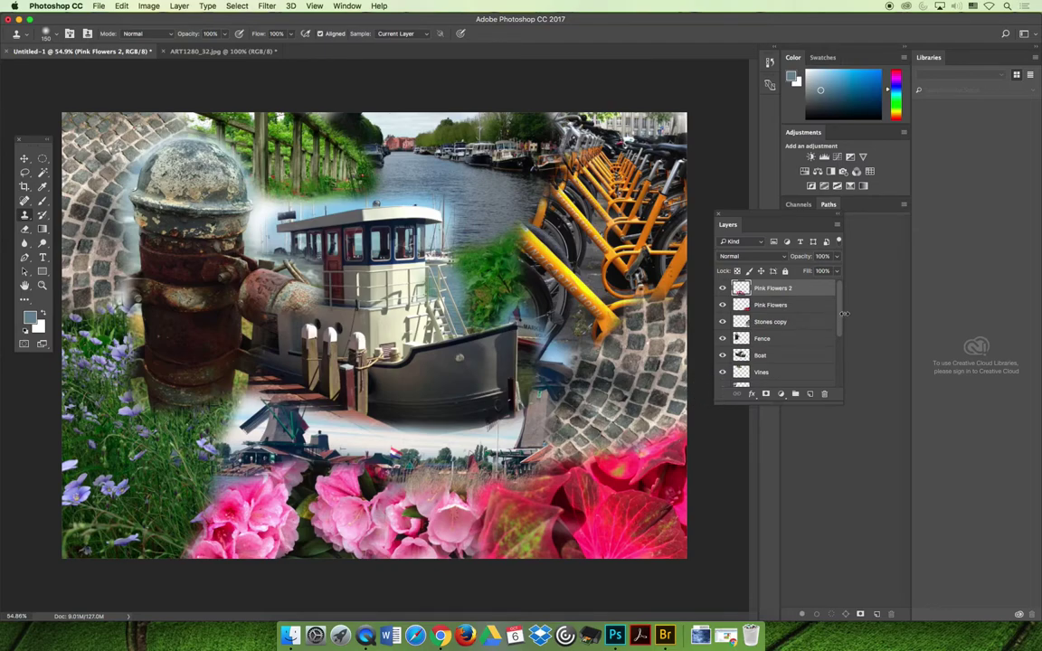
Check the Boat layer by toggling its visibility, and erase its dock area over the left windmill's sails
click(724, 356)
click(724, 355)
click(723, 355)
click(724, 355)
click(724, 356)
click(724, 356)
click(761, 355)
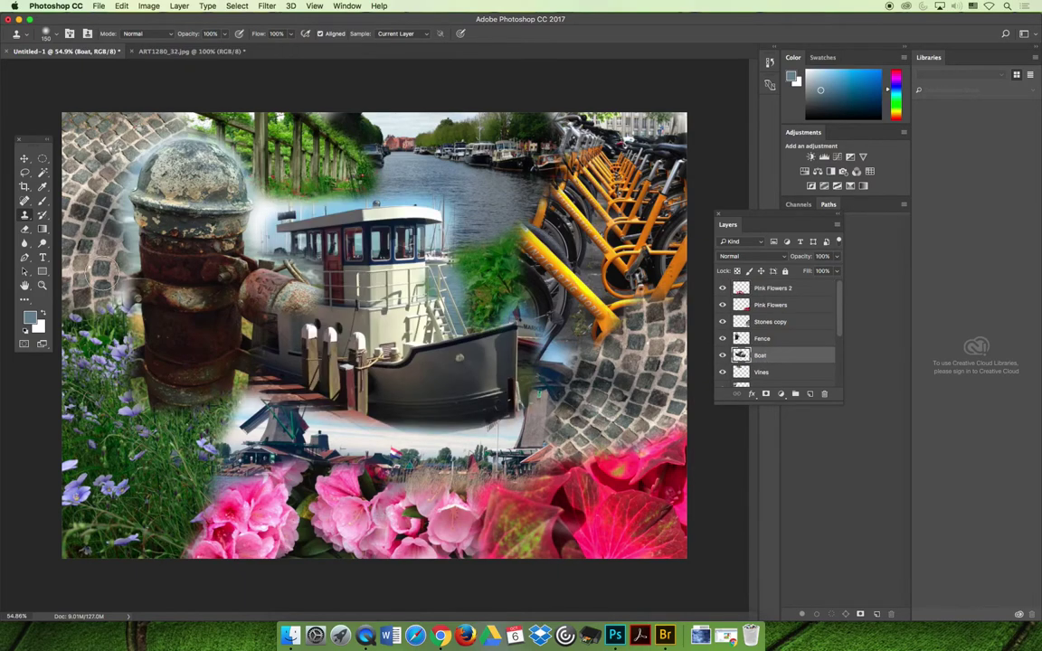
click(25, 231)
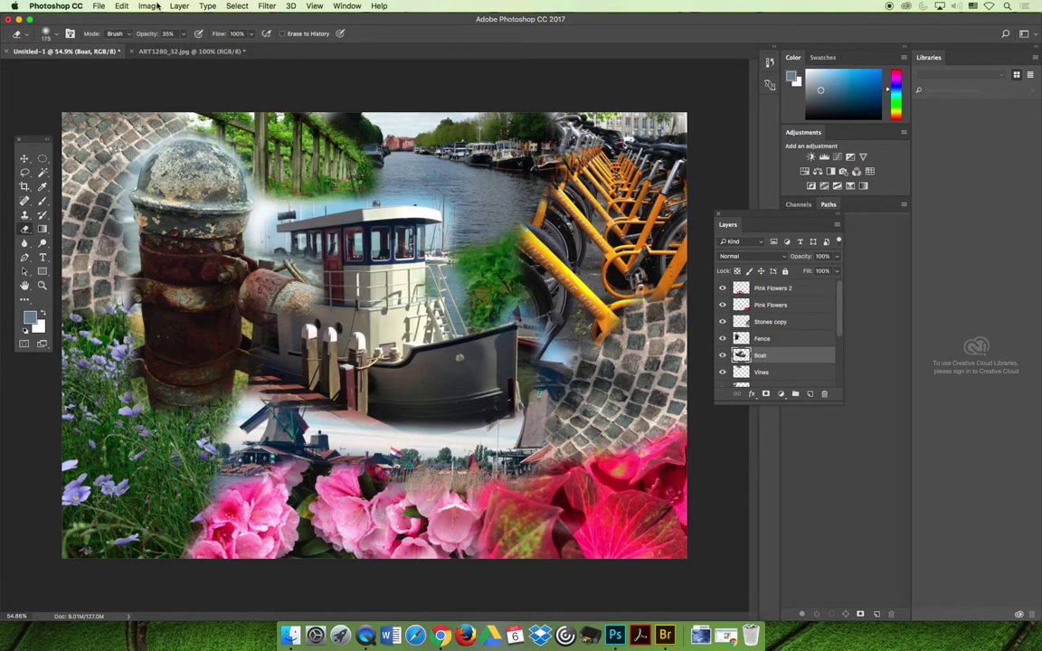
mouse_move(317, 366)
mouse_down()
mouse_move(294, 378)
mouse_move(250, 351)
mouse_move(305, 379)
mouse_move(289, 355)
mouse_move(235, 349)
mouse_move(286, 409)
mouse_move(291, 336)
mouse_move(271, 339)
mouse_move(249, 370)
mouse_move(236, 360)
mouse_up()
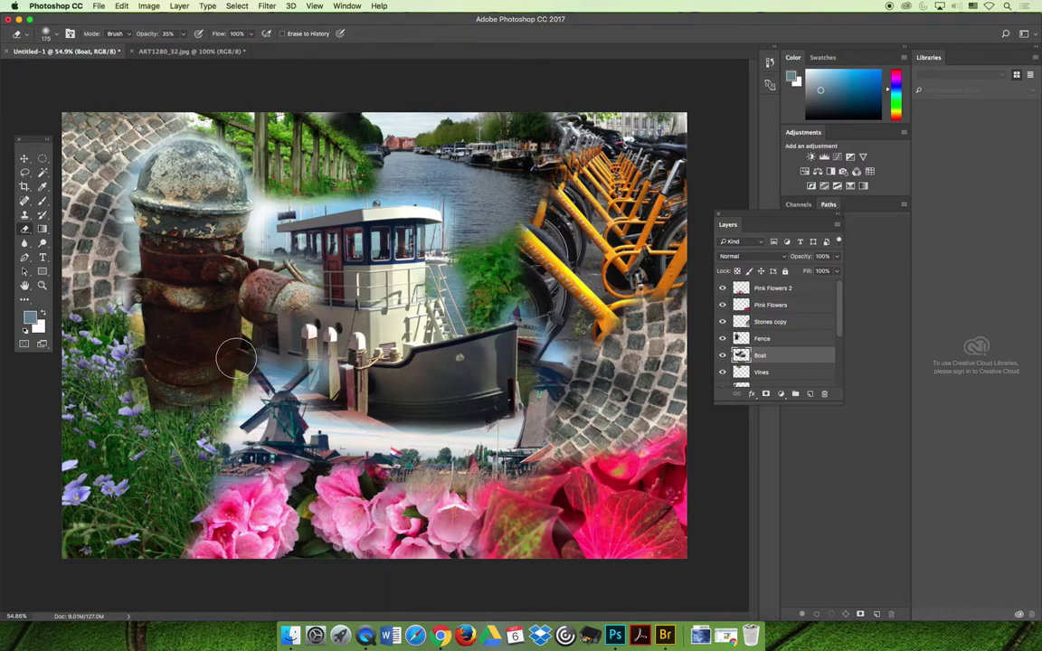
Hide the Fence, Pink Flowers, Pink Flowers 2, Vines and Stones copy layers to examine the boat's edges
click(723, 338)
click(723, 305)
click(723, 288)
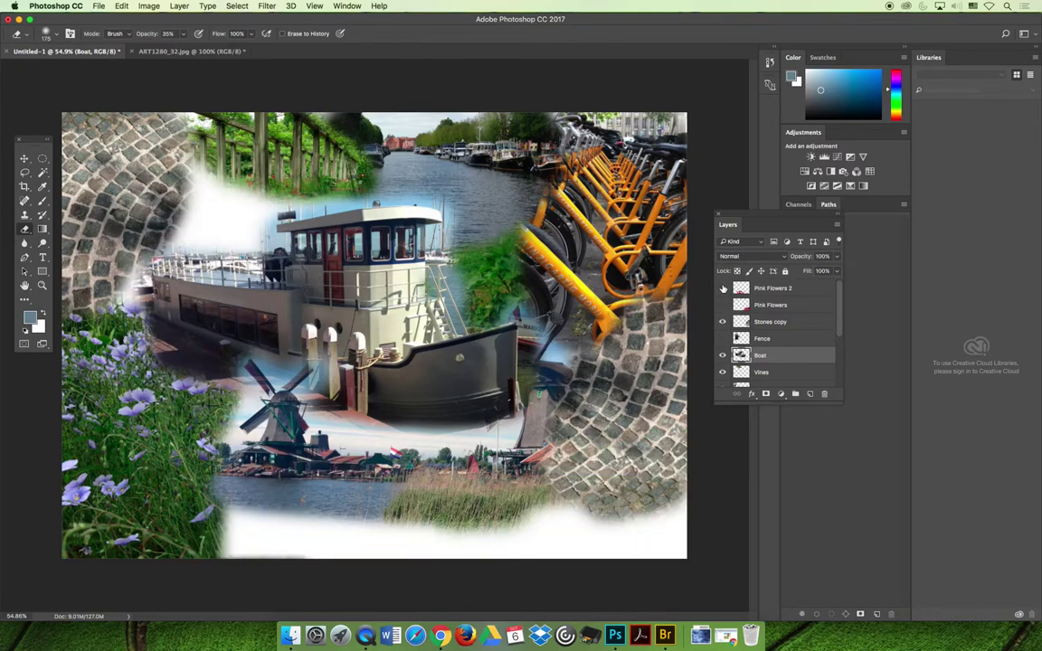
click(723, 356)
click(723, 371)
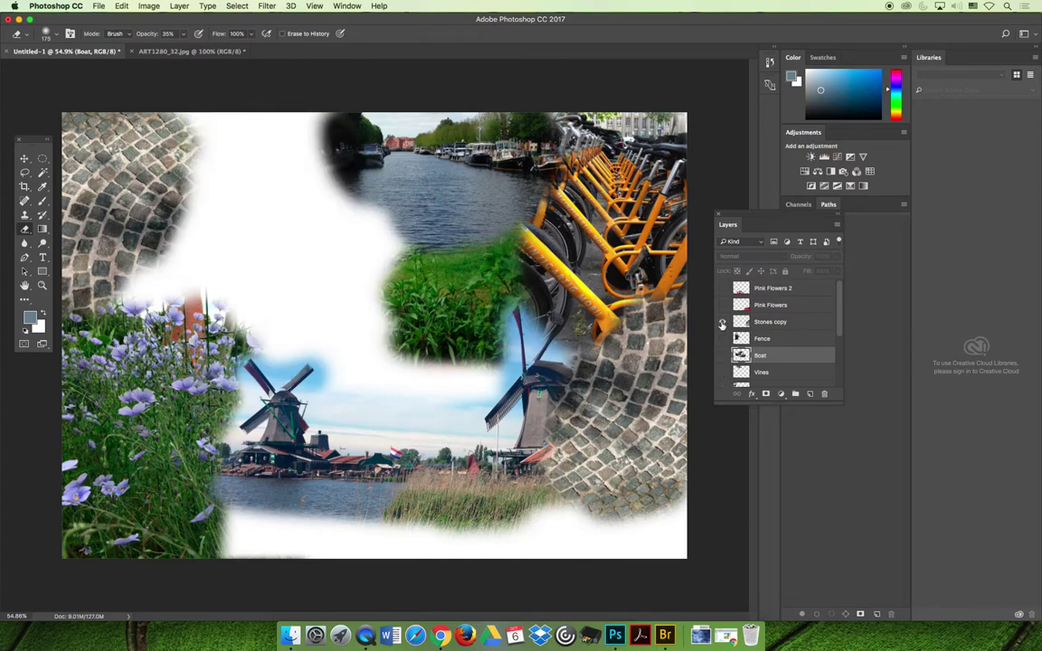
click(723, 356)
click(723, 321)
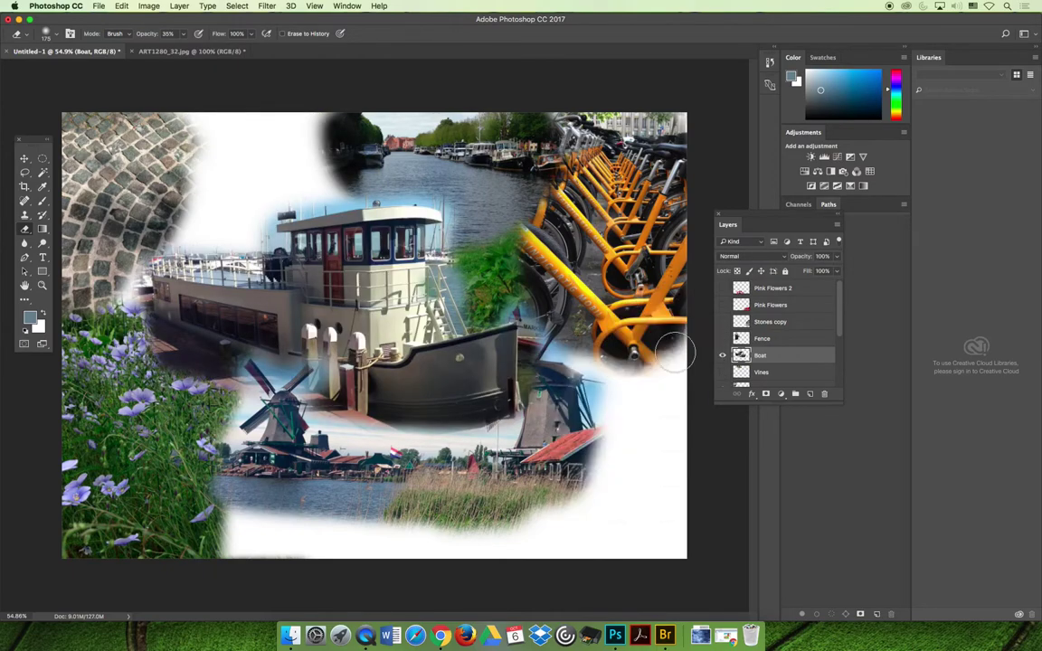
Undo a trial erase beside the boat's cabin roof and show all the hidden layers again
mouse_move(316, 226)
mouse_down()
mouse_move(312, 249)
mouse_move(267, 222)
mouse_up()
key(super+z)
drag(723, 338, 725, 307)
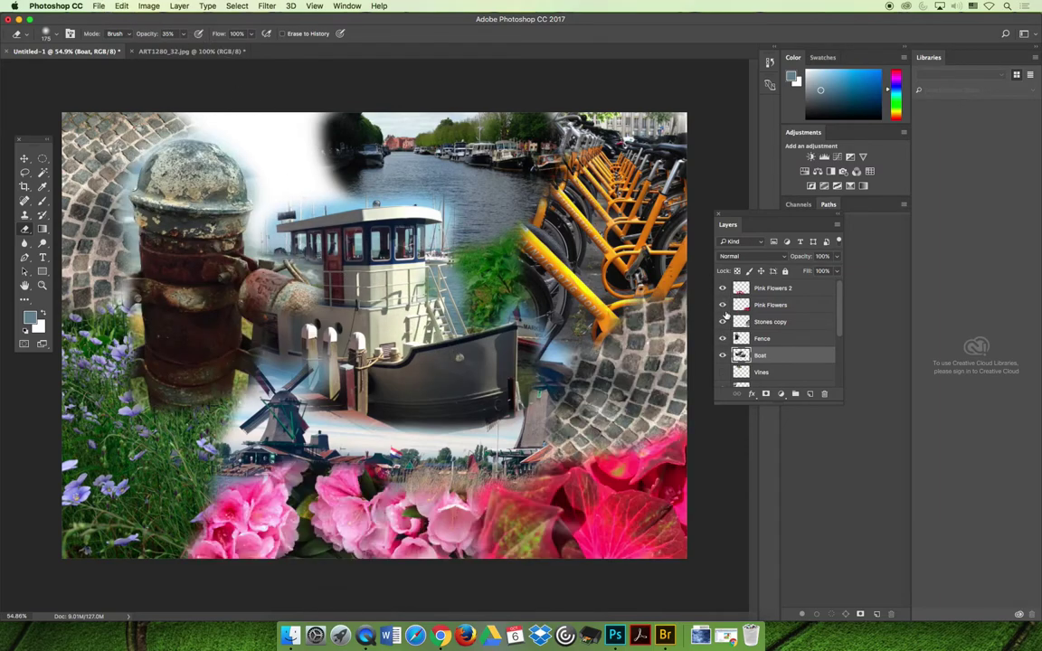
click(722, 372)
Erase more of the Boat layer around the left windmill's sails
scroll(838, 345, down, 3)
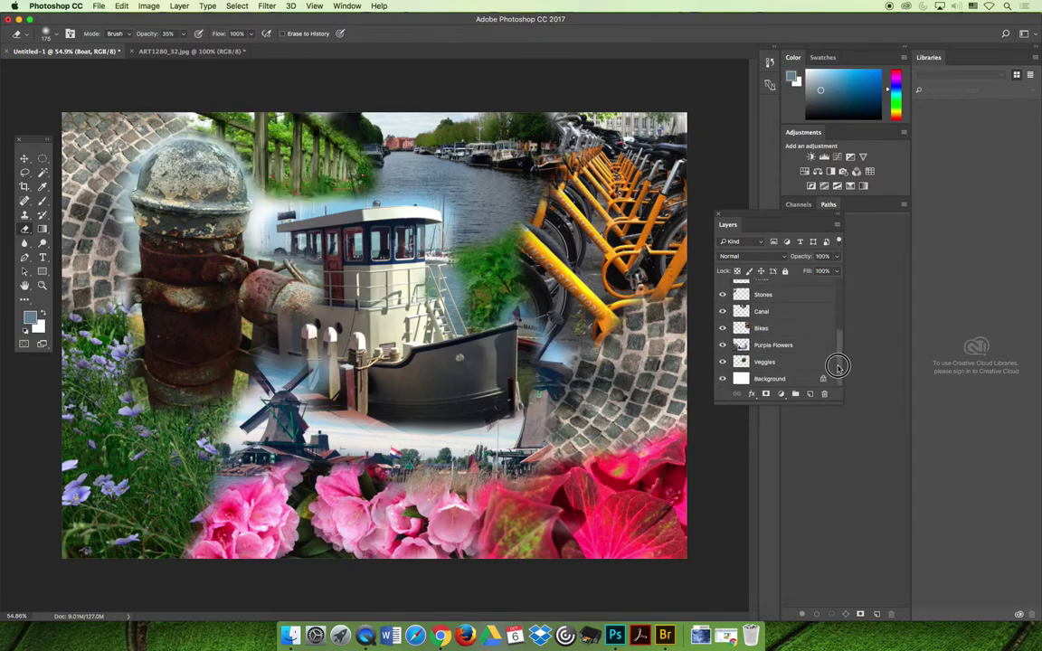
scroll(834, 303, up, 4)
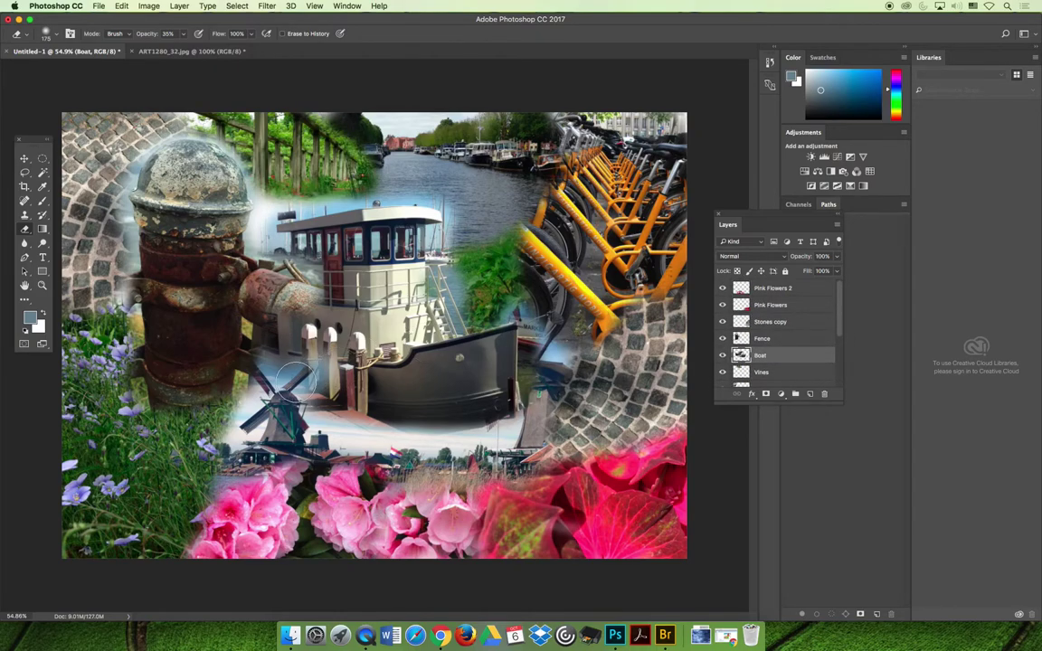
drag(320, 350, 278, 378)
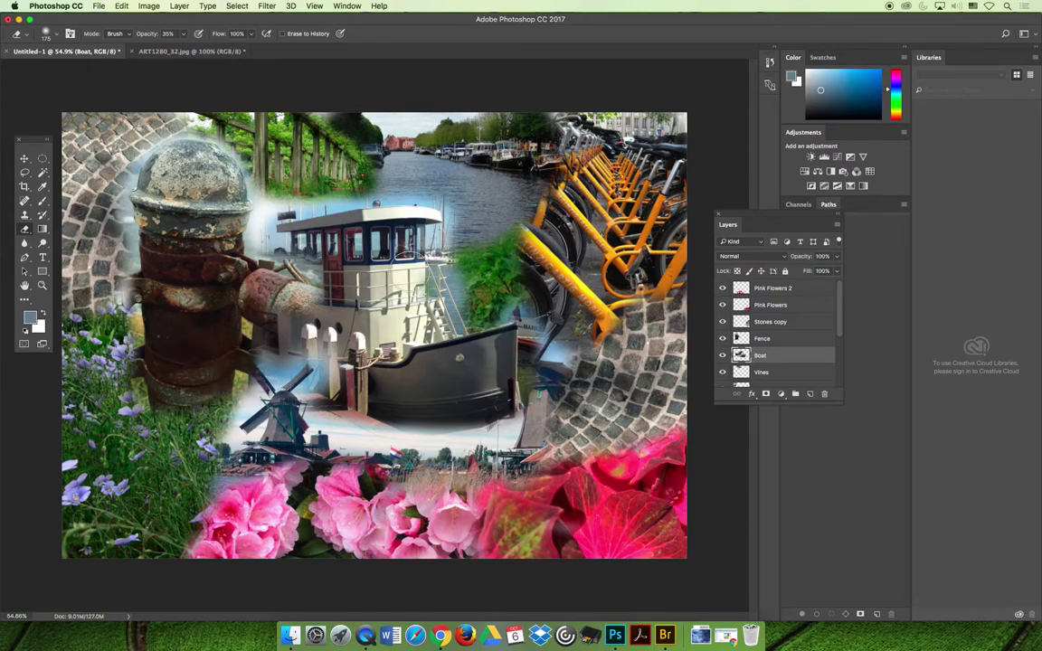
Identify the cobblestones covering the right windmill by toggling Stones copy, and erase that layer's inner edge to reveal the windmill
click(761, 338)
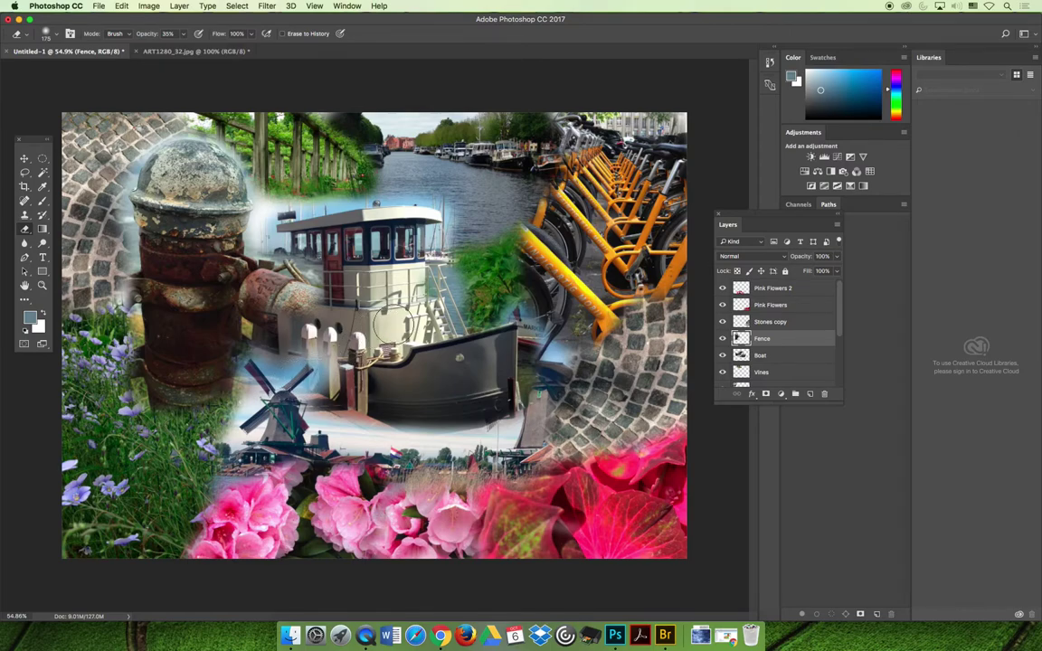
mouse_move(631, 350)
mouse_down()
mouse_move(494, 355)
mouse_move(655, 404)
mouse_up()
click(723, 322)
click(723, 323)
click(723, 322)
click(722, 322)
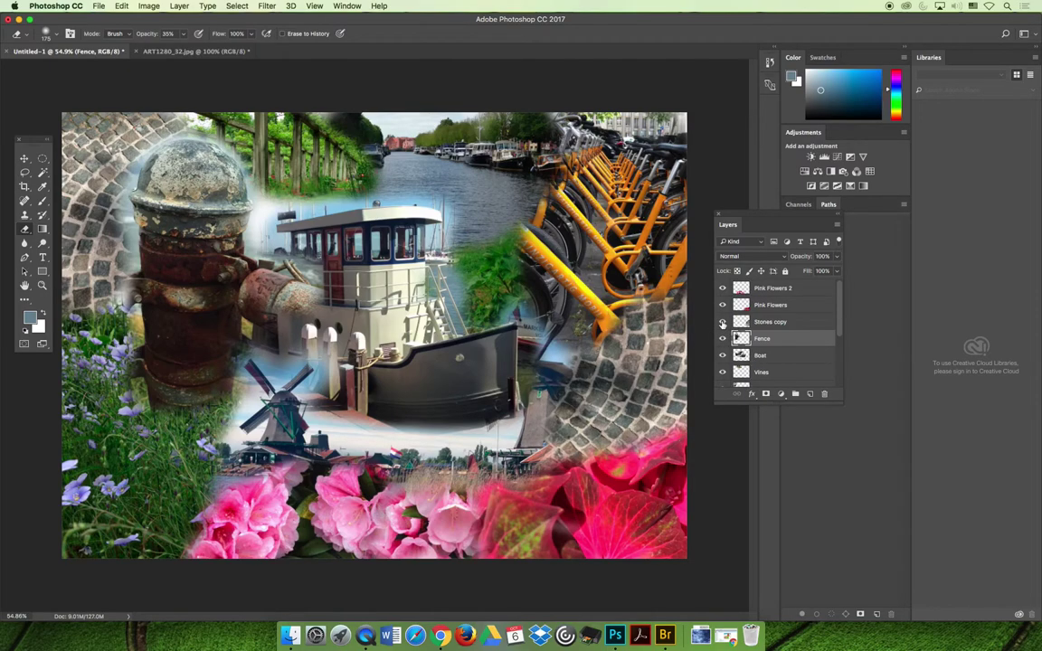
click(770, 326)
mouse_move(570, 349)
mouse_down()
mouse_move(516, 344)
mouse_move(512, 358)
mouse_move(604, 360)
mouse_move(513, 336)
mouse_move(523, 299)
mouse_move(482, 327)
mouse_move(602, 362)
mouse_move(506, 355)
mouse_move(488, 389)
mouse_move(478, 380)
mouse_move(495, 357)
mouse_move(543, 348)
mouse_move(507, 298)
mouse_move(660, 303)
mouse_move(597, 328)
mouse_move(579, 380)
mouse_move(497, 349)
mouse_move(530, 310)
mouse_move(575, 358)
mouse_up()
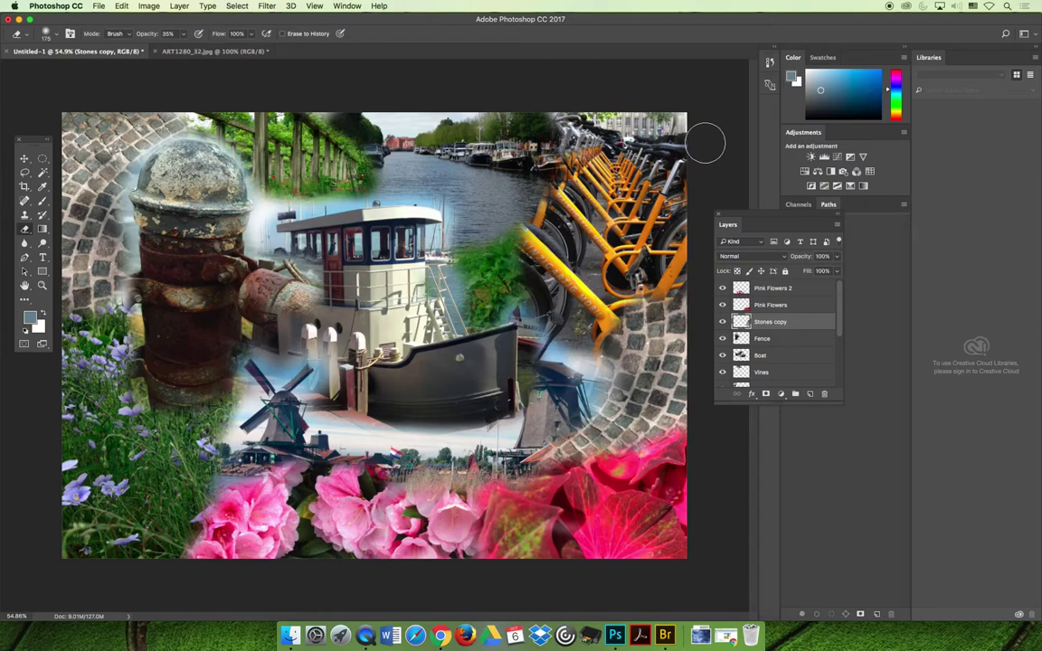
Add a horizontal text layer reading "Amsterdam" over the upper part of the collage
click(25, 159)
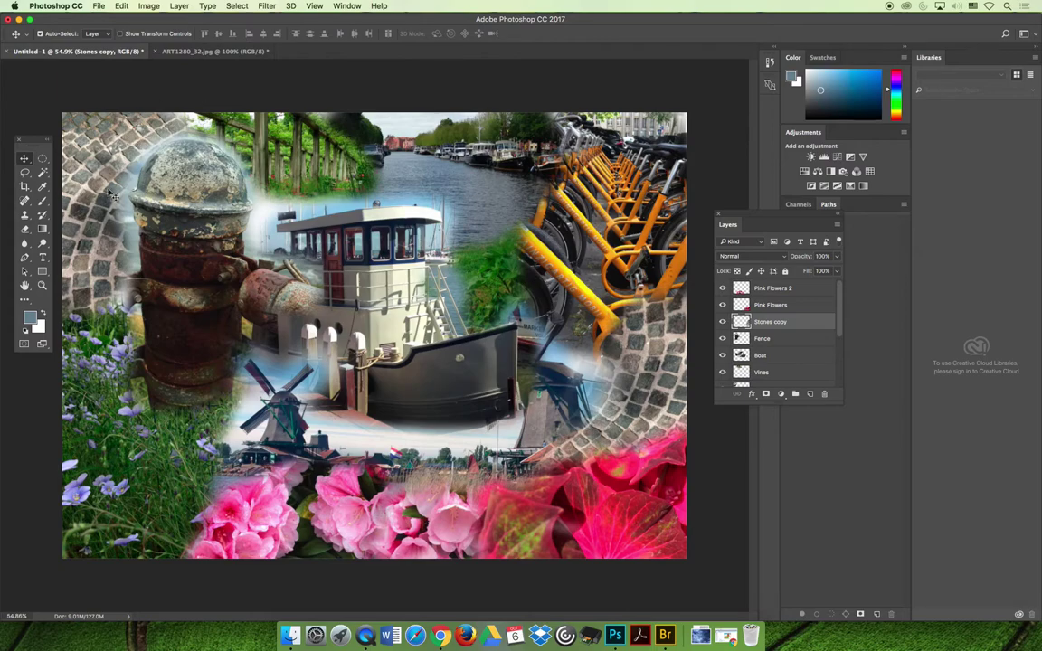
click(42, 259)
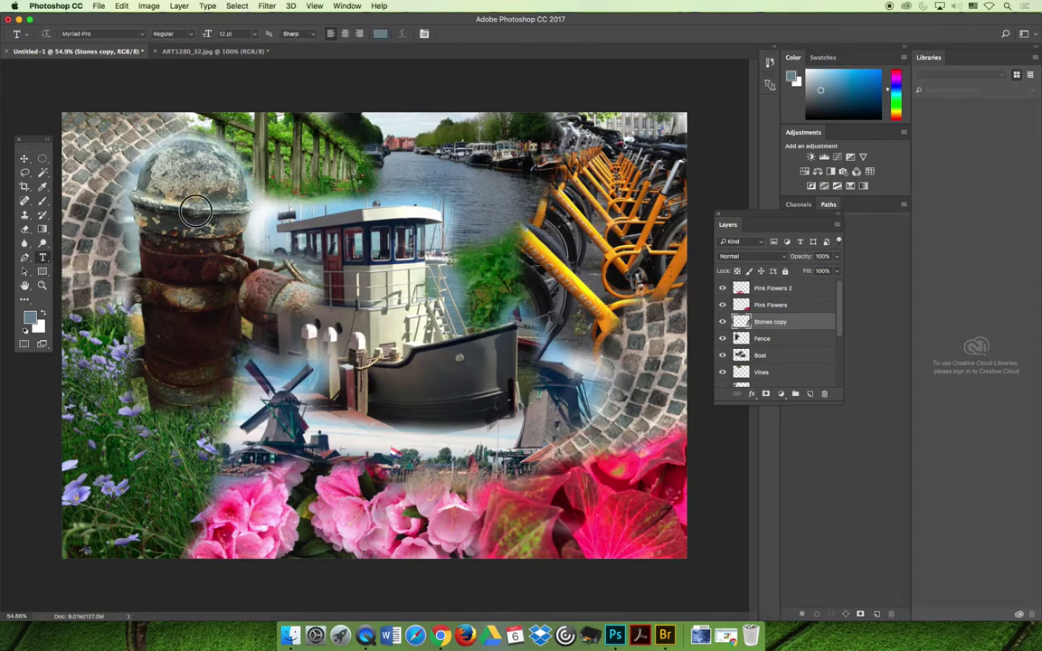
click(176, 191)
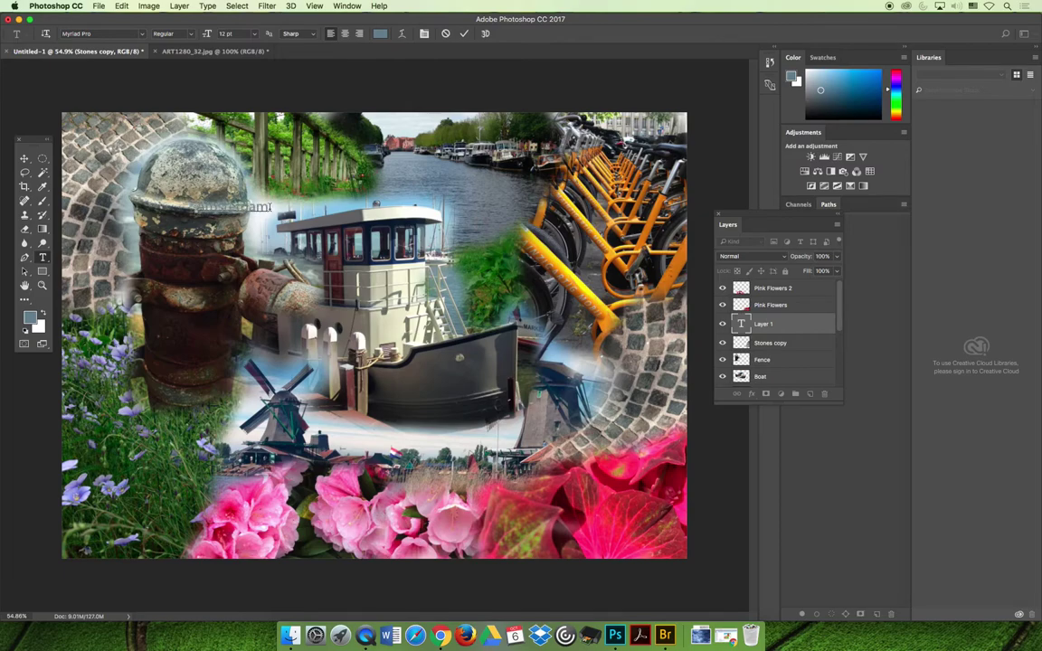
Select the Amsterdam text, try the P22 Arts and Crafts font, and set the font to bromello
drag(269, 207, 155, 190)
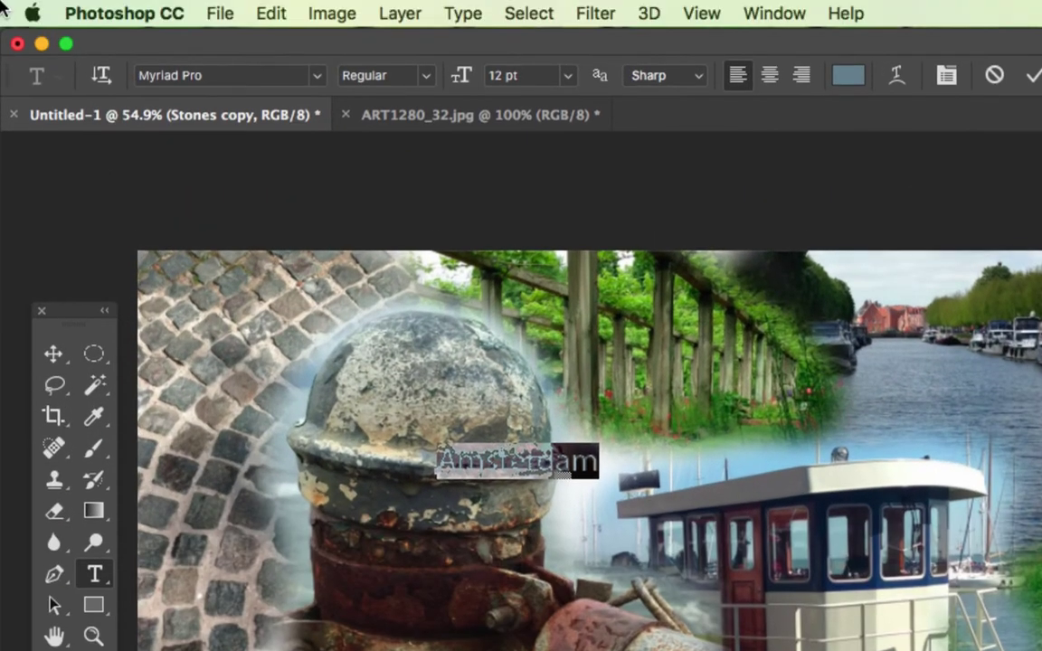
click(317, 76)
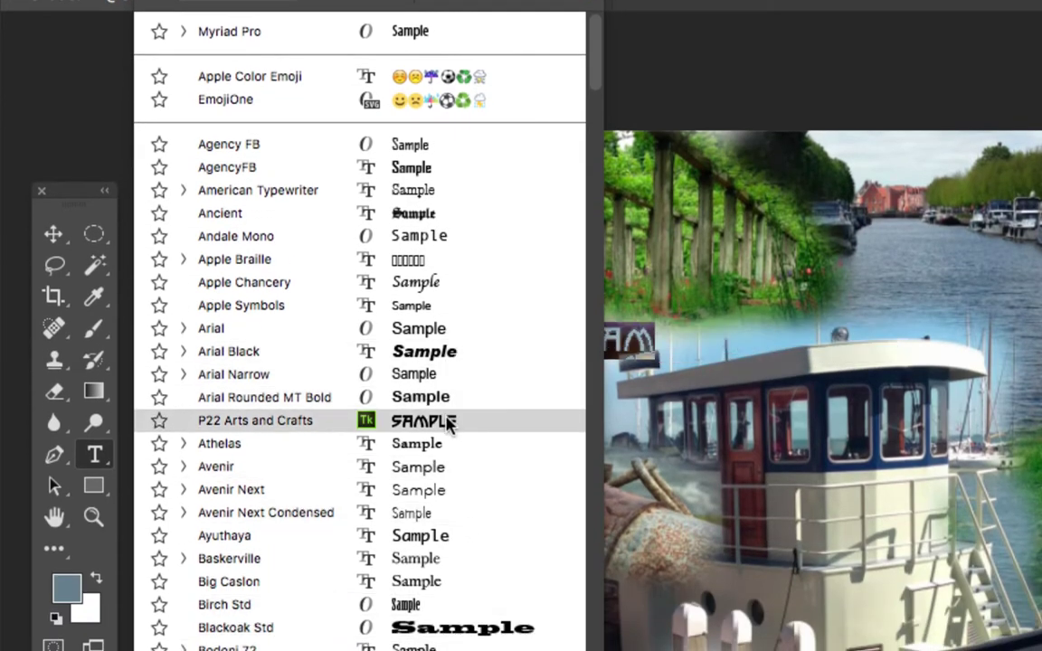
click(448, 423)
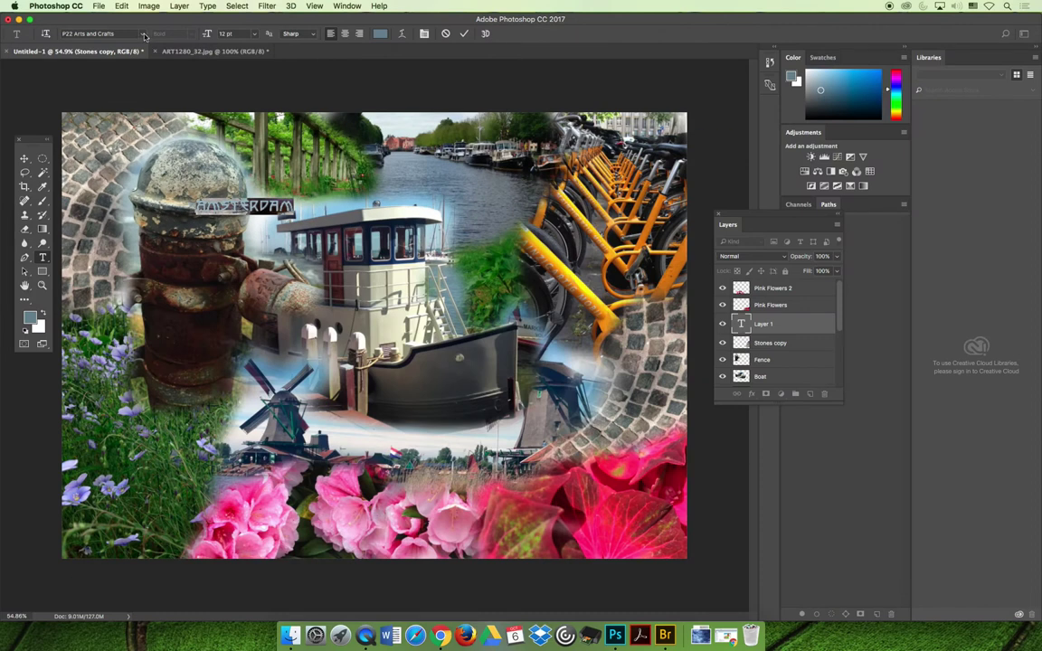
click(144, 34)
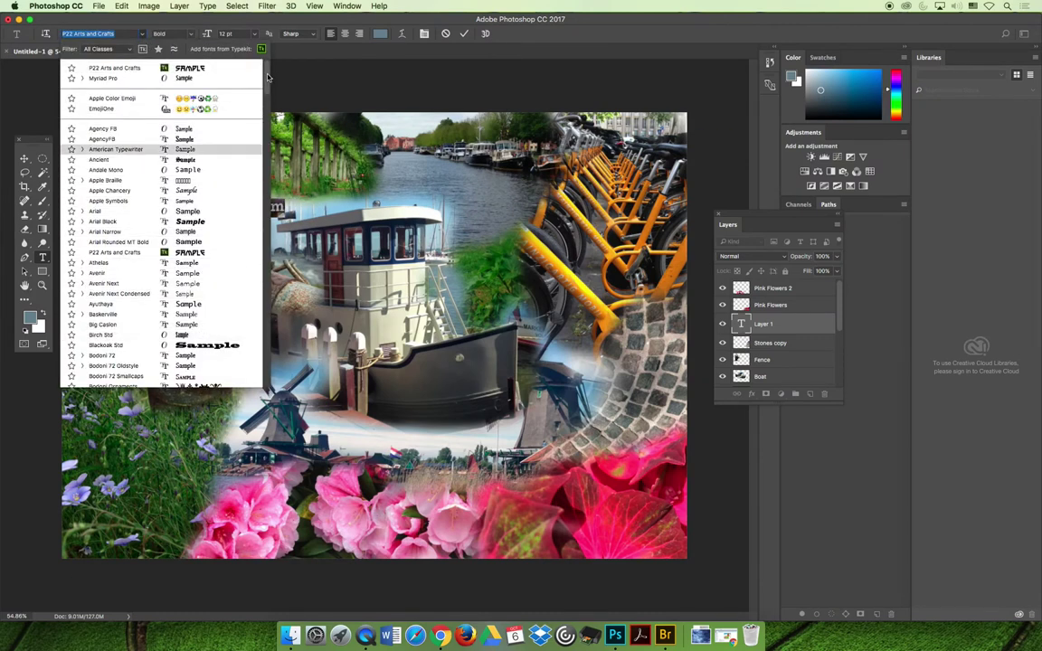
drag(266, 77, 267, 107)
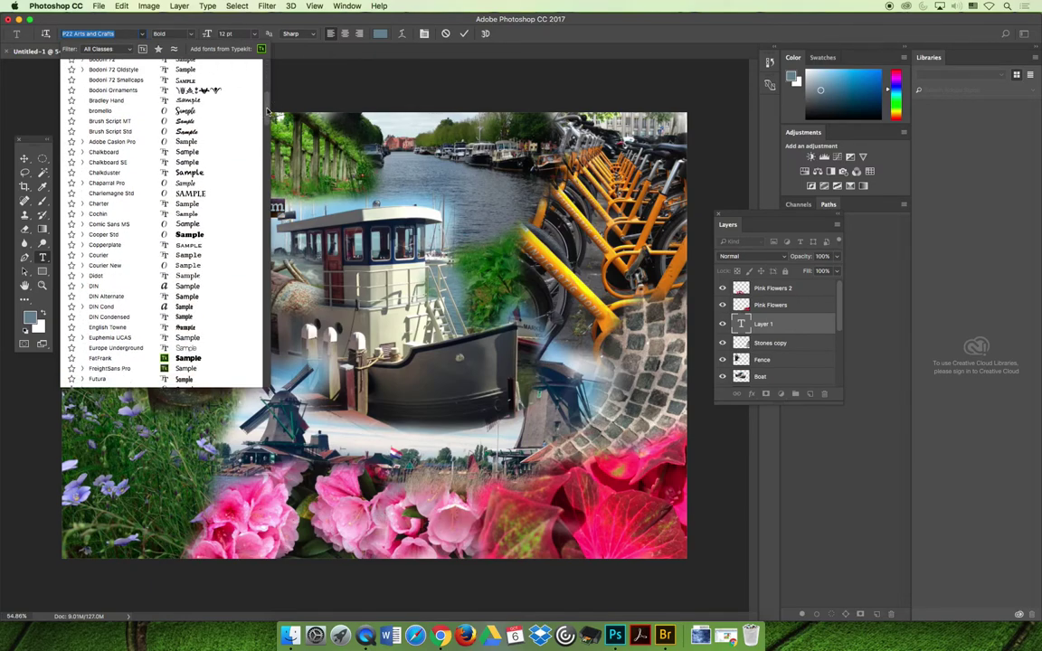
click(191, 112)
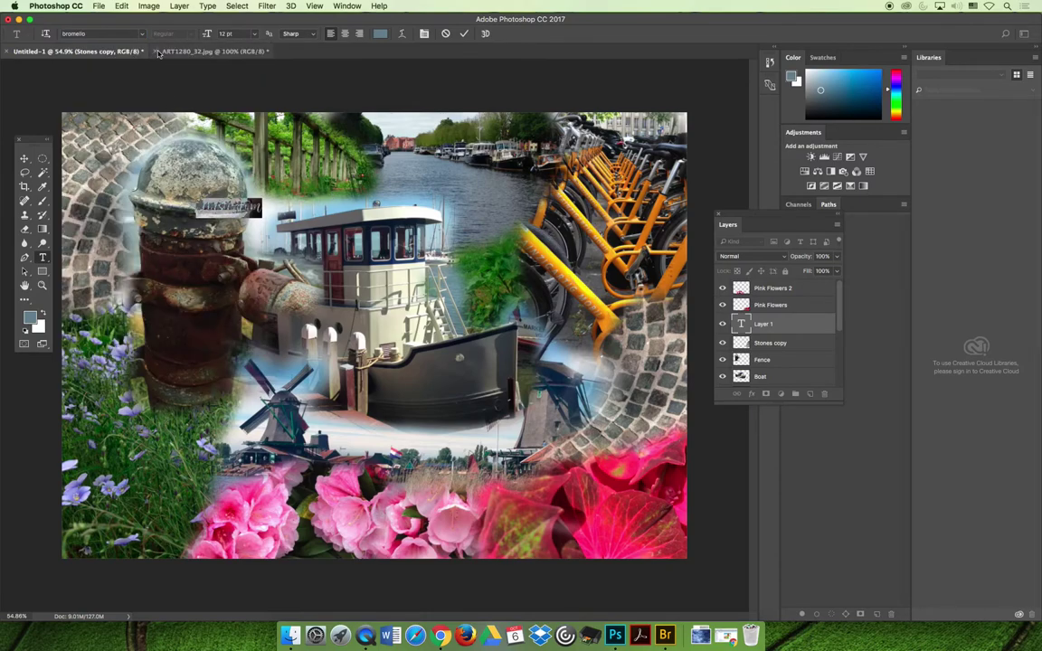
Set the Amsterdam text size to 72 pt and move the text down across the middle of the collage
click(254, 34)
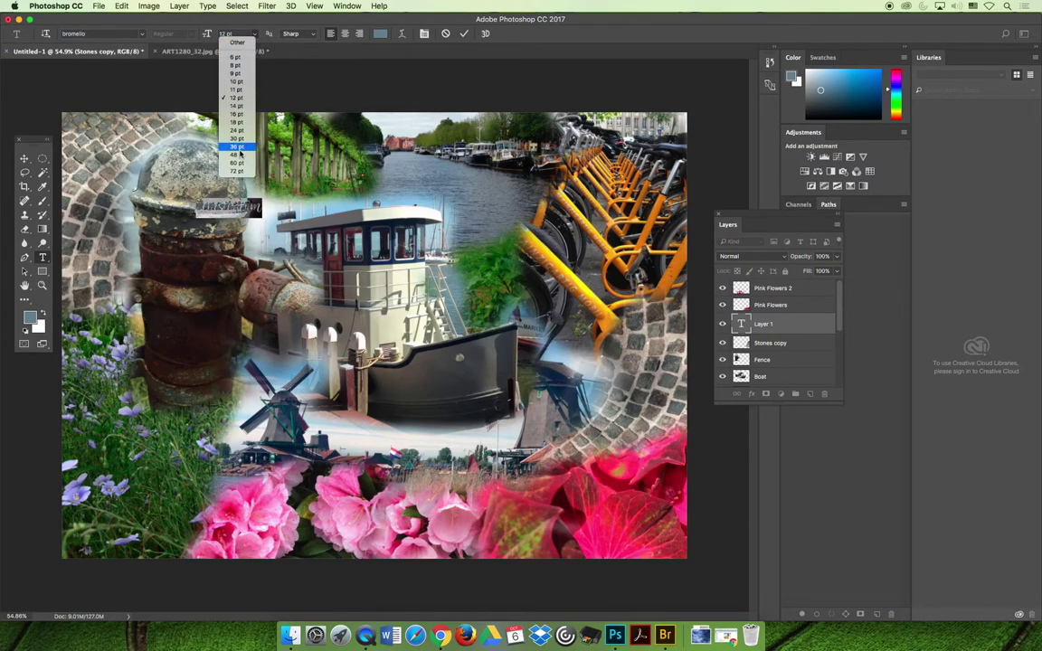
click(236, 151)
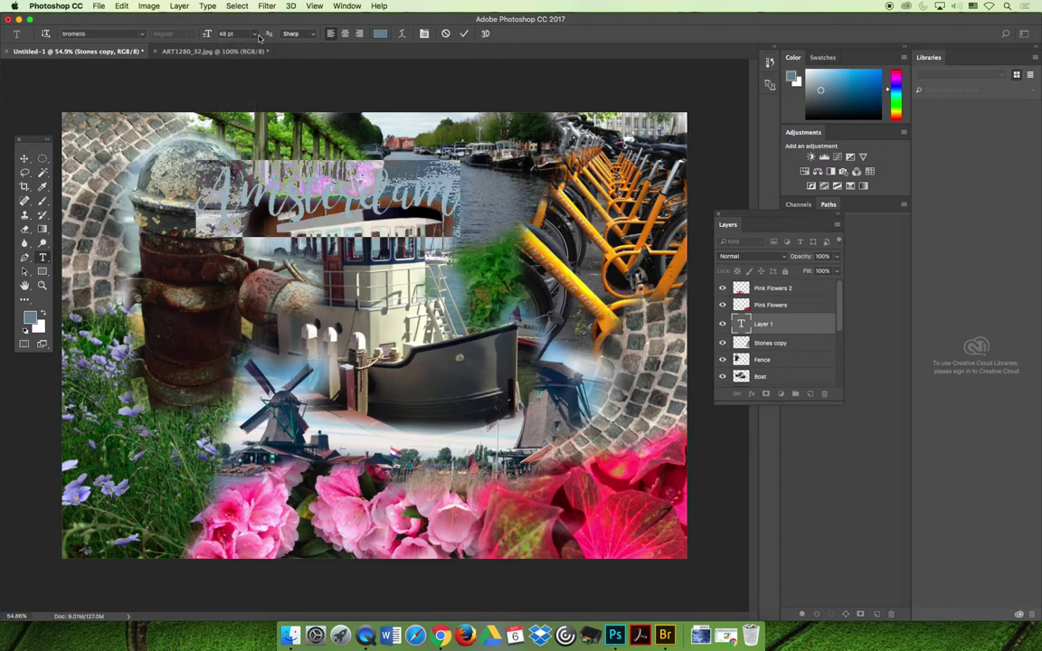
click(257, 35)
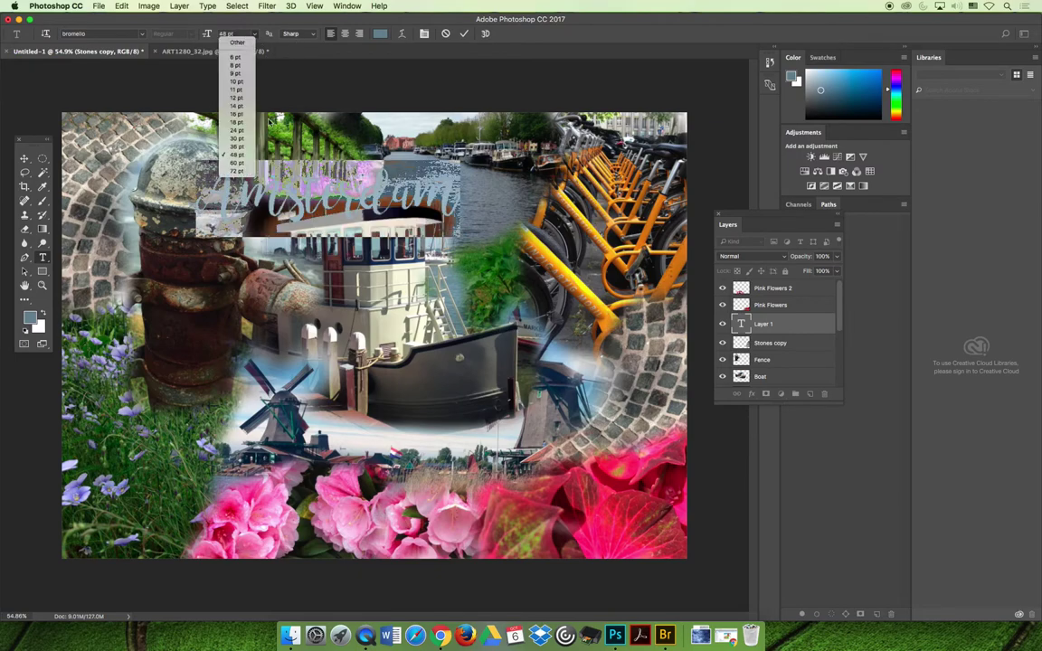
click(238, 171)
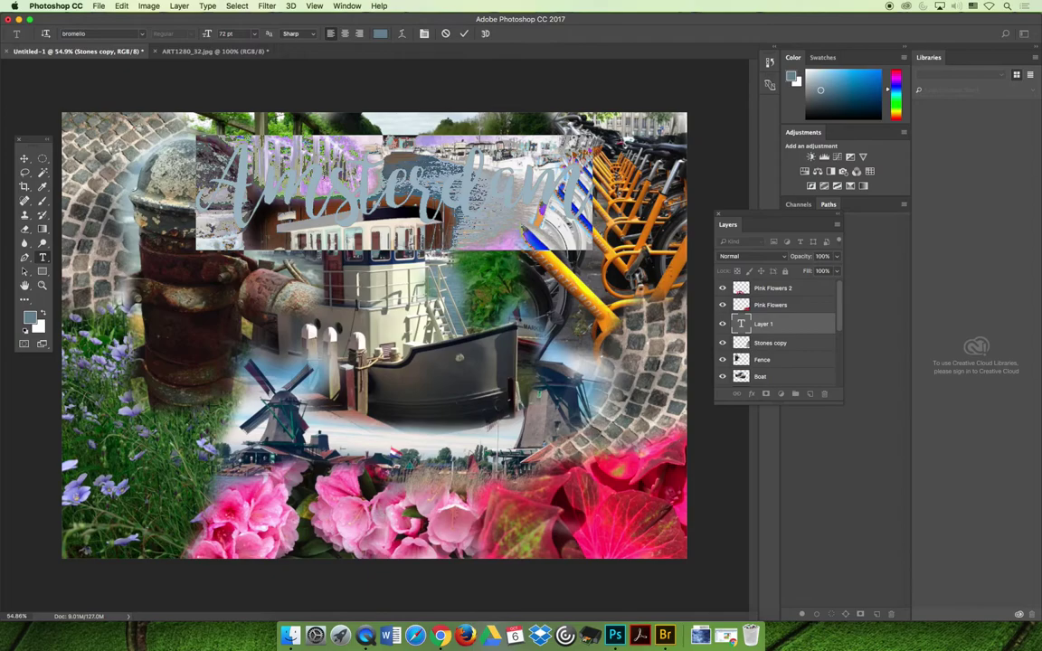
click(25, 158)
drag(313, 184, 313, 346)
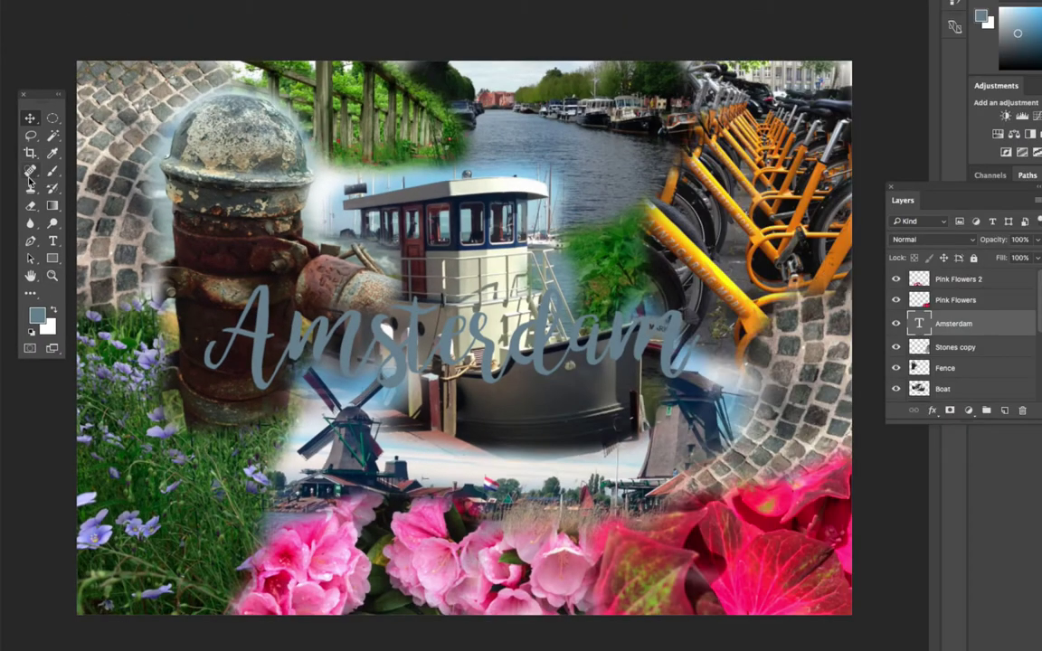
Select the Amsterdam text, recolor it bright magenta (#dd29df), and hide the selection highlight to preview the color
click(54, 242)
click(415, 353)
key(ctrl+a)
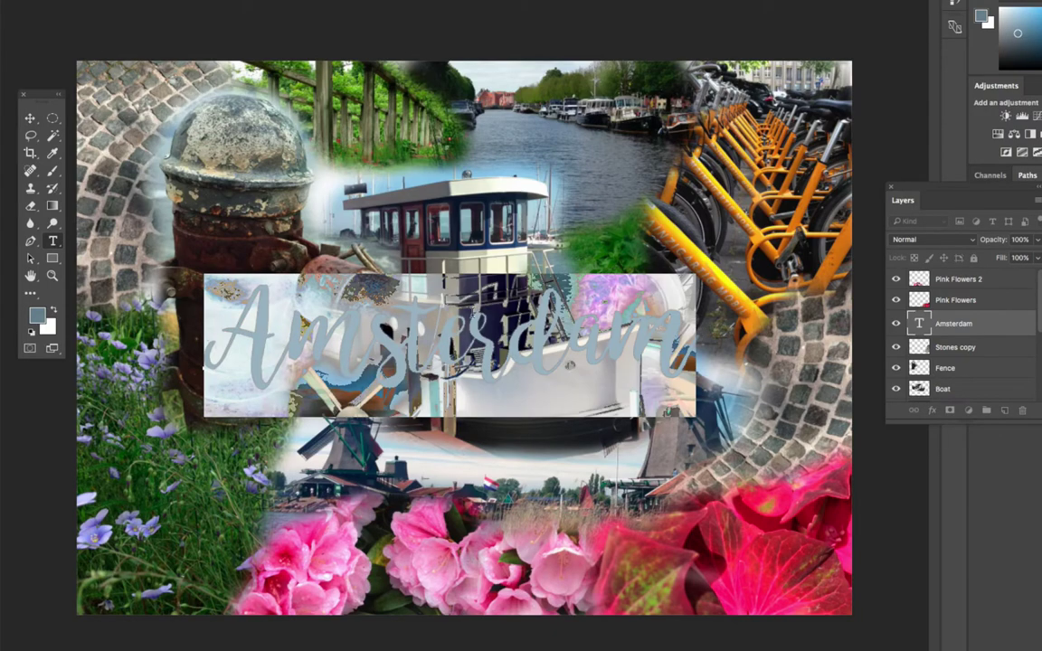
click(37, 314)
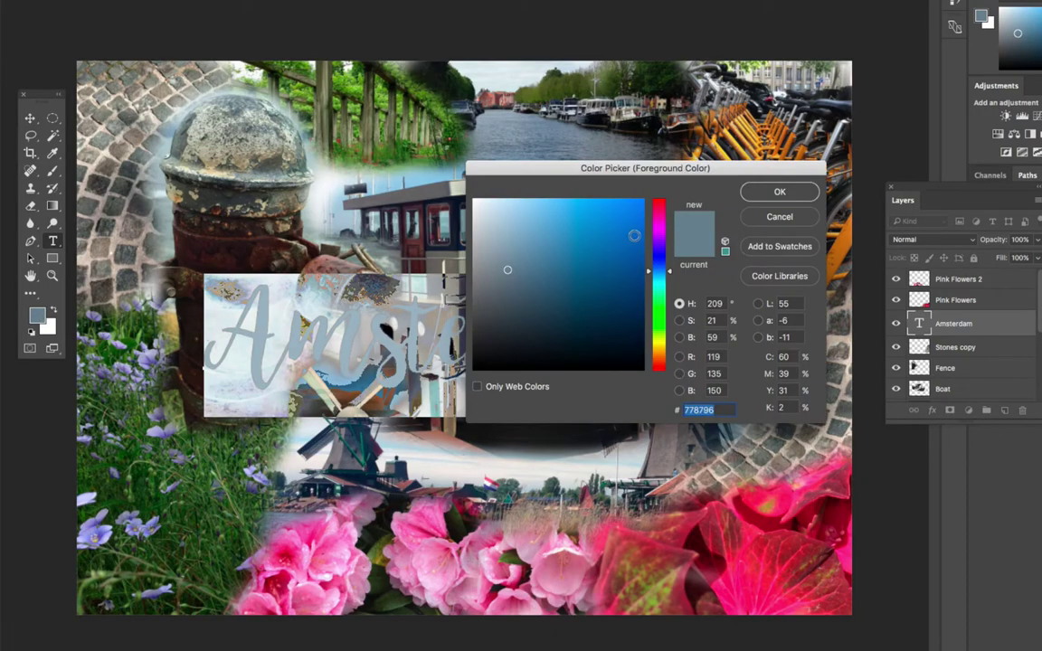
drag(574, 217, 613, 220)
click(663, 232)
key(Return)
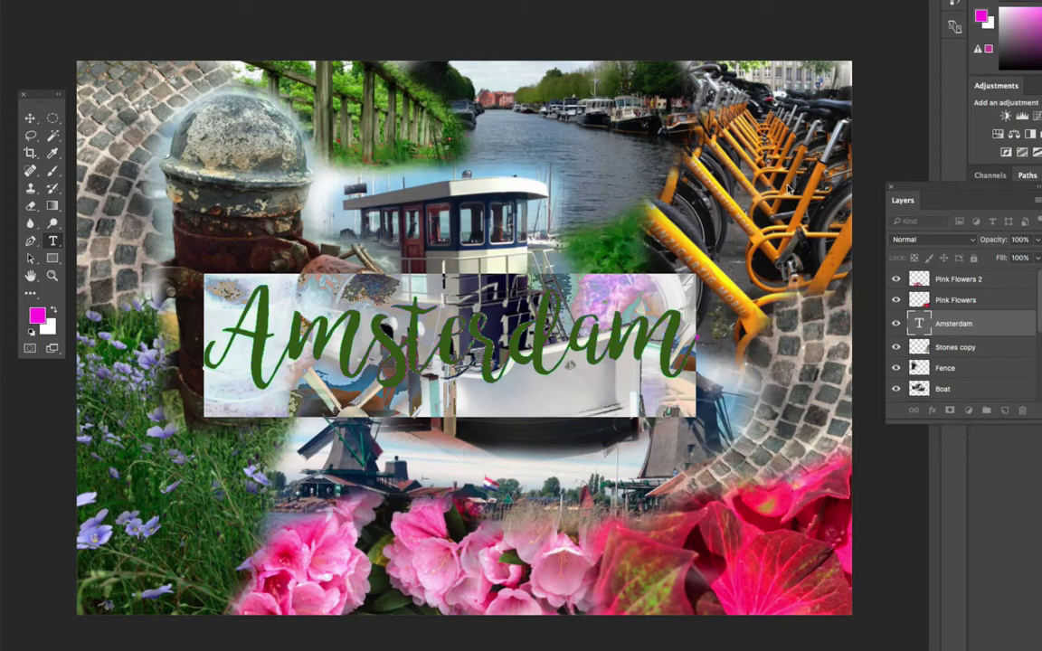
key(ctrl+h)
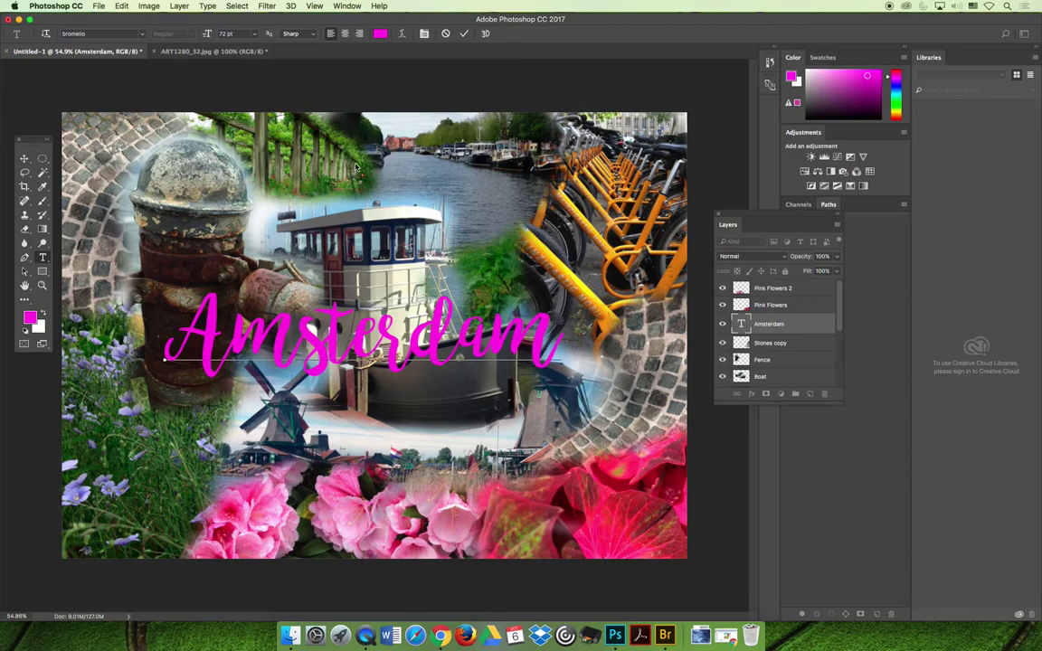
Select the whole Amsterdam text again and set its color to dark blue (#32307b)
drag(167, 301, 539, 283)
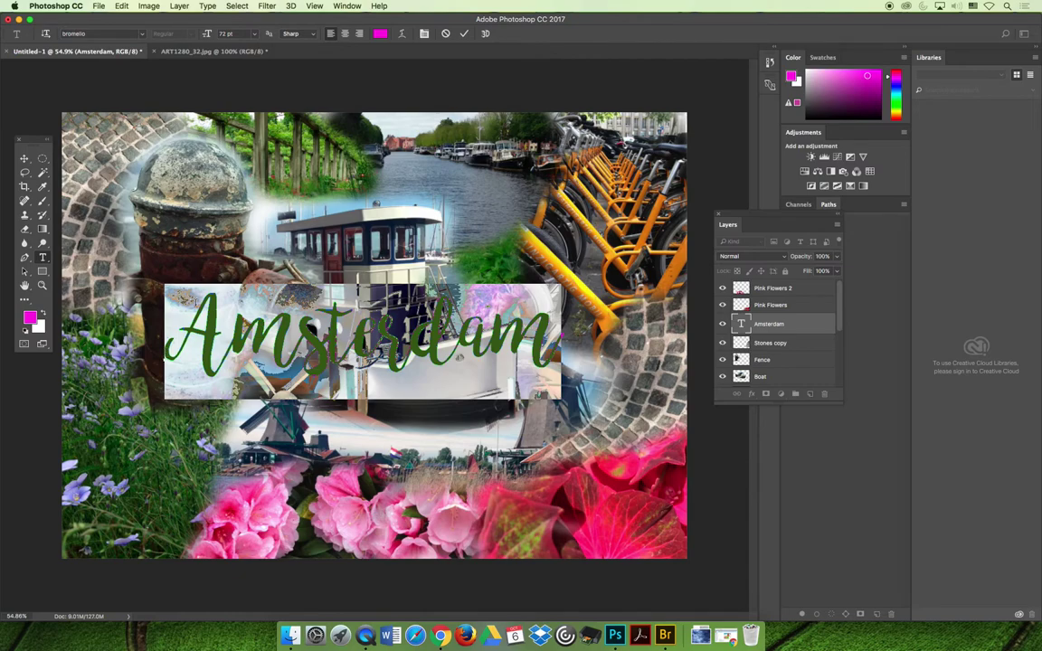
click(30, 318)
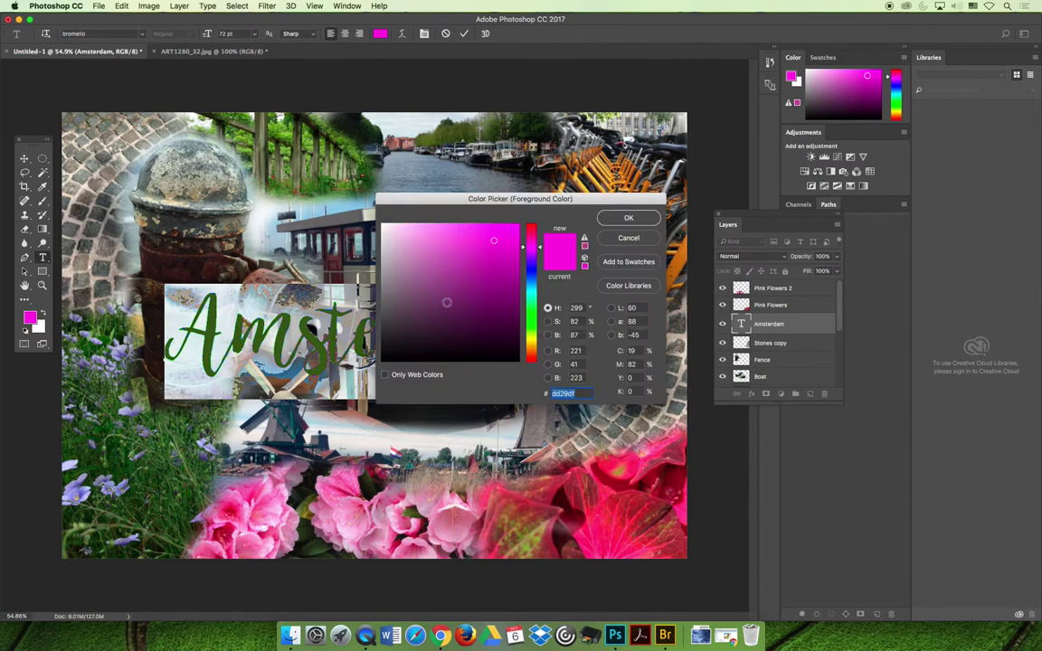
click(532, 270)
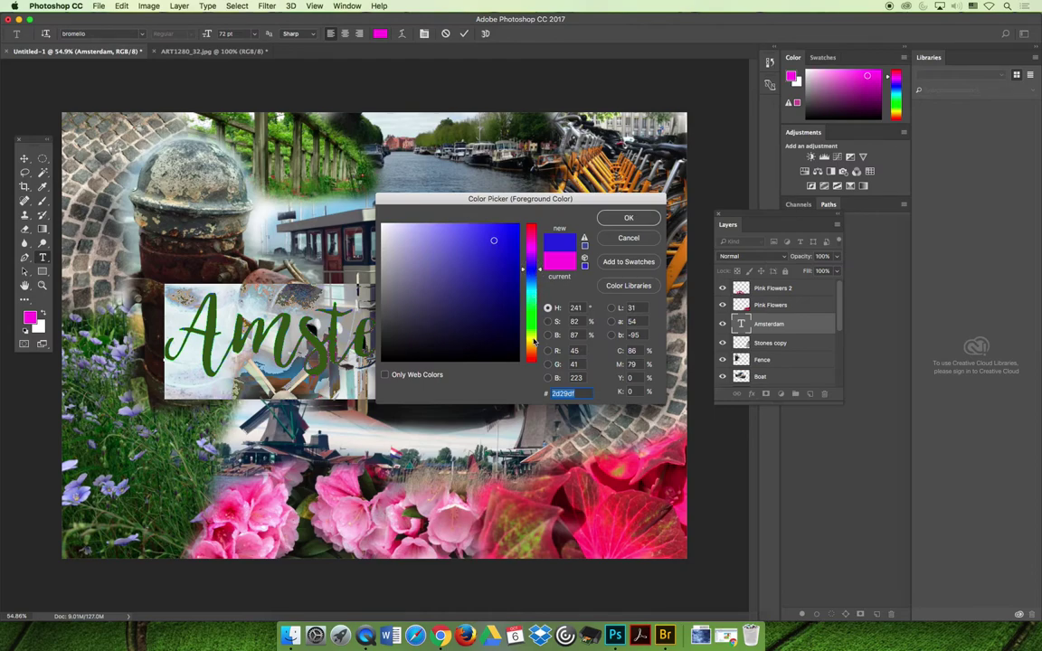
drag(463, 296, 465, 294)
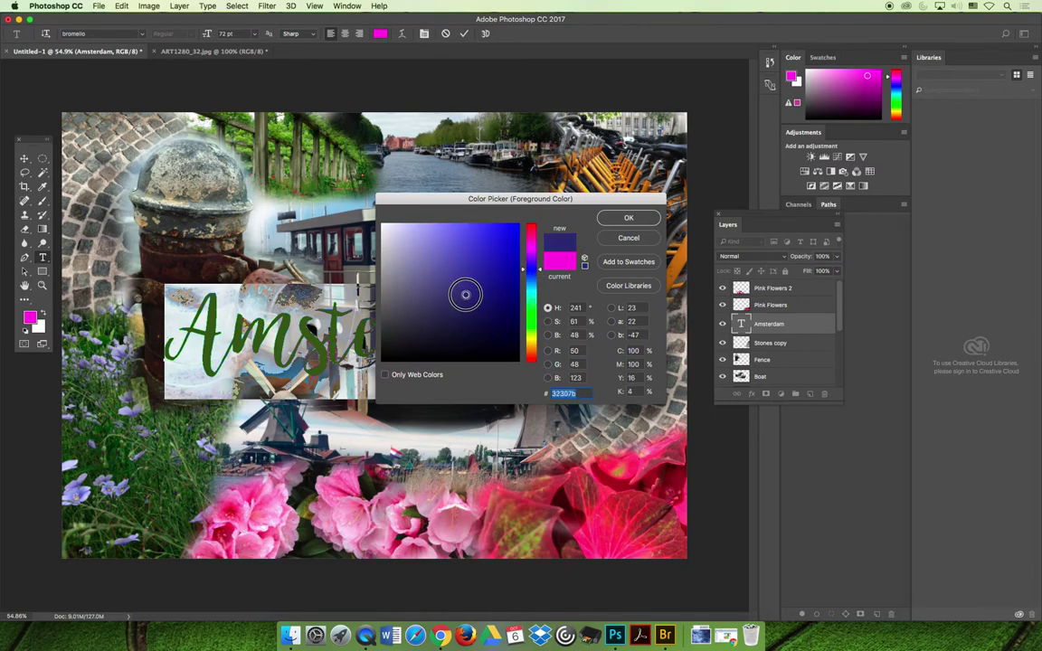
click(638, 218)
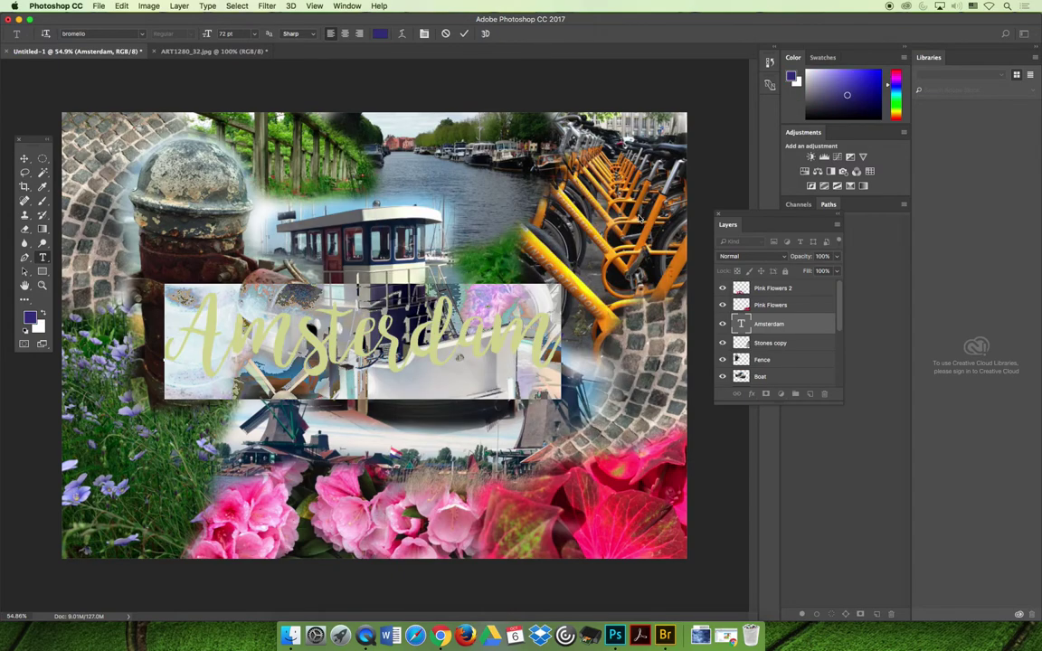
Try the Amsterdam text over the collage's upper left area, and move it back across the middle over the boat
click(24, 158)
drag(393, 323, 312, 167)
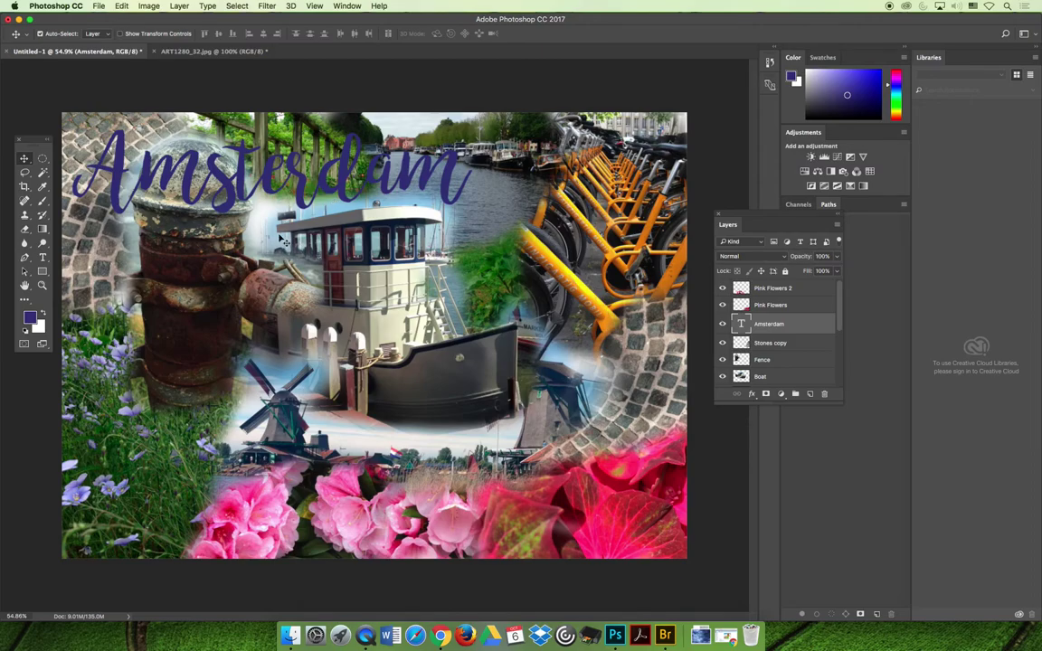
drag(409, 187, 528, 305)
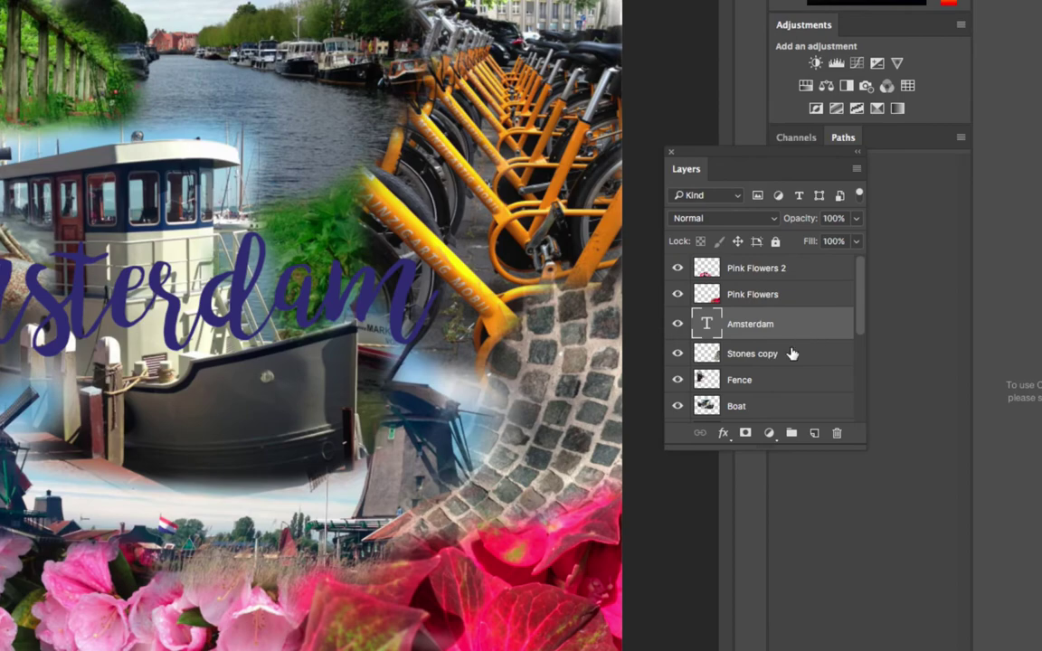
Add a white Outer Glow to the Amsterdam layer with Normal blend mode, 100% opacity, 9% spread and 117 px size, and deselect the layer
click(752, 394)
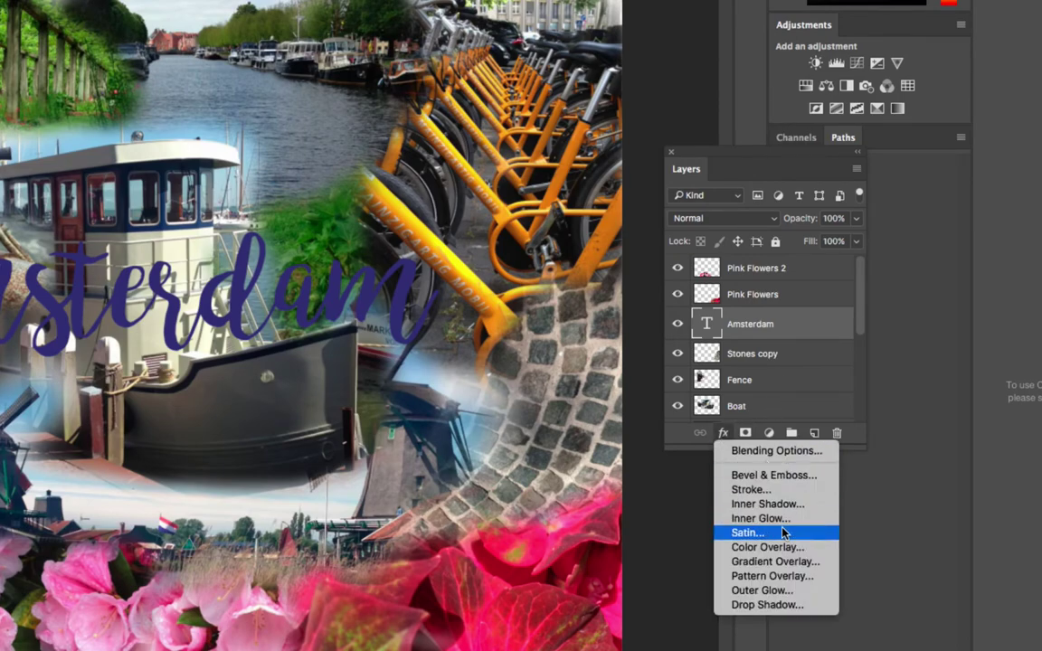
click(786, 593)
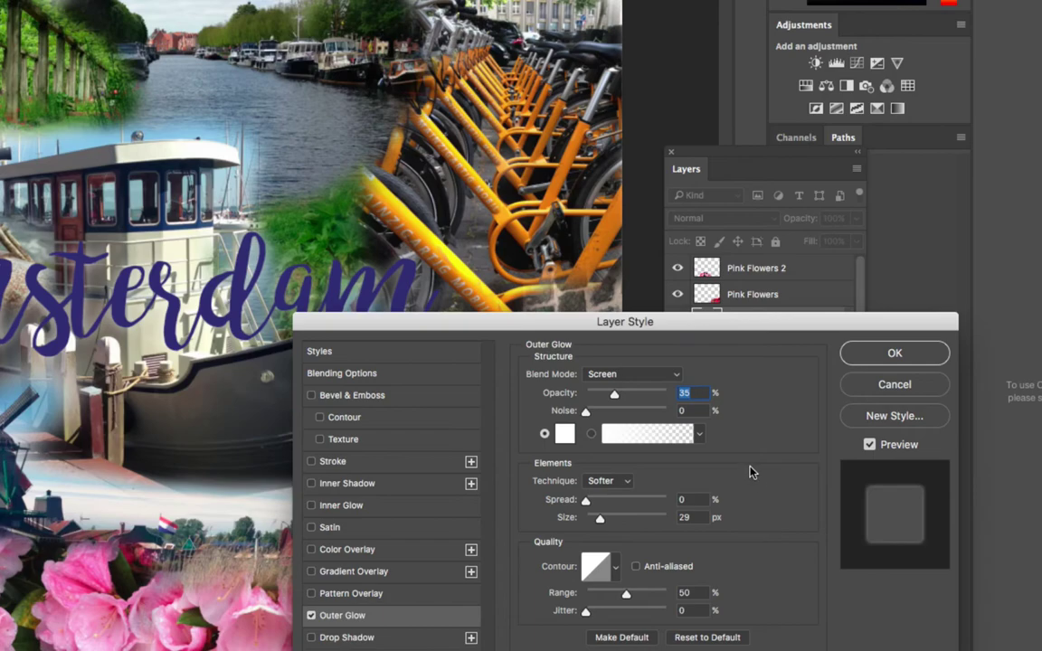
drag(674, 331, 692, 140)
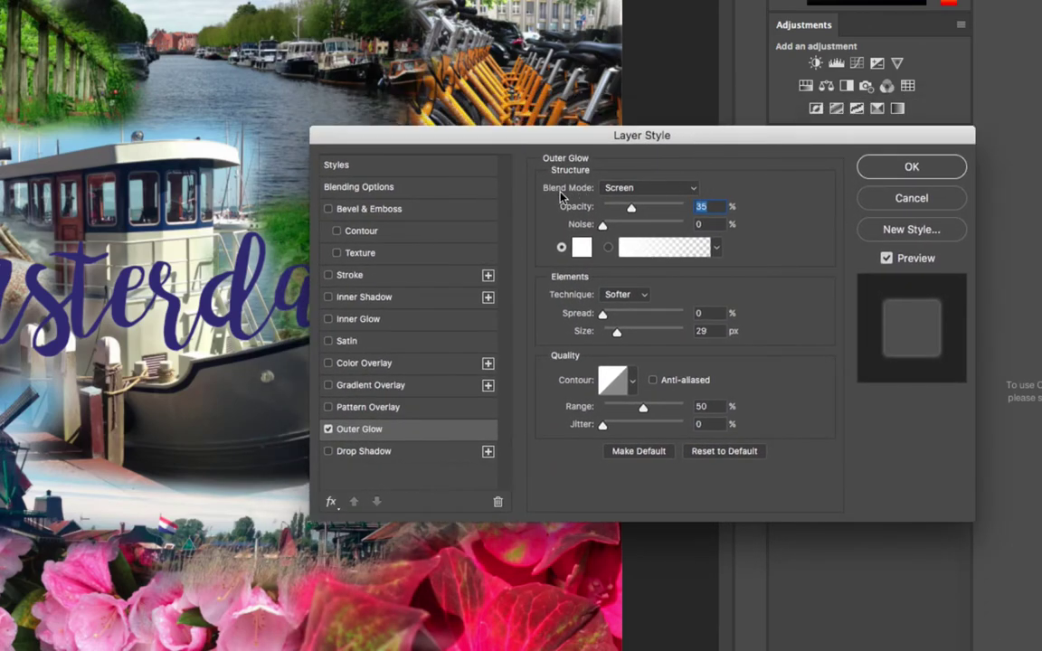
click(672, 190)
click(649, 66)
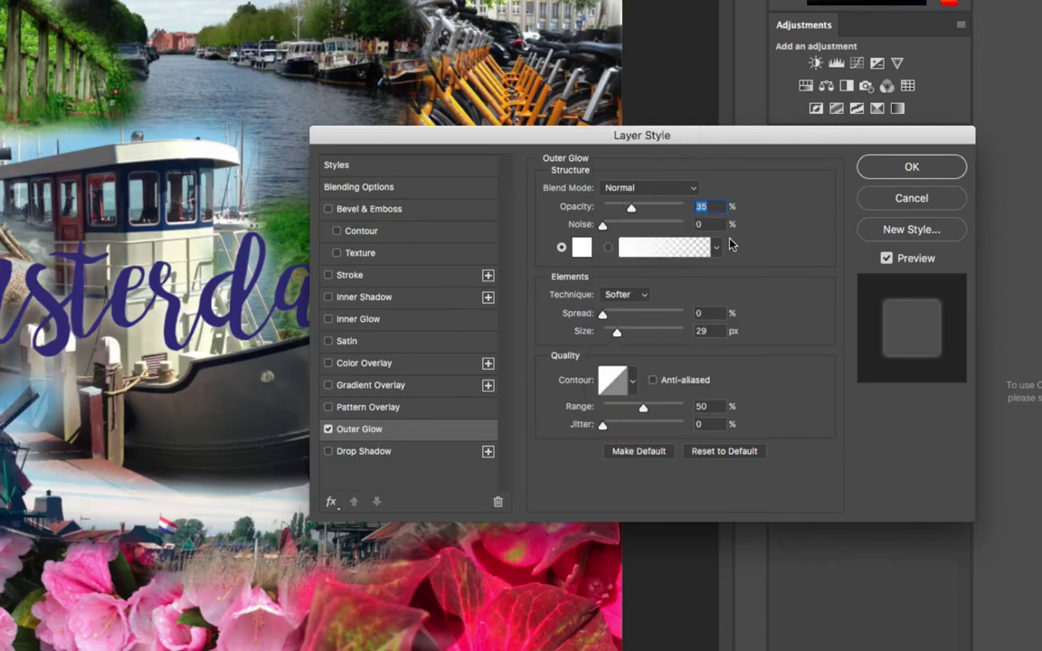
text(100)
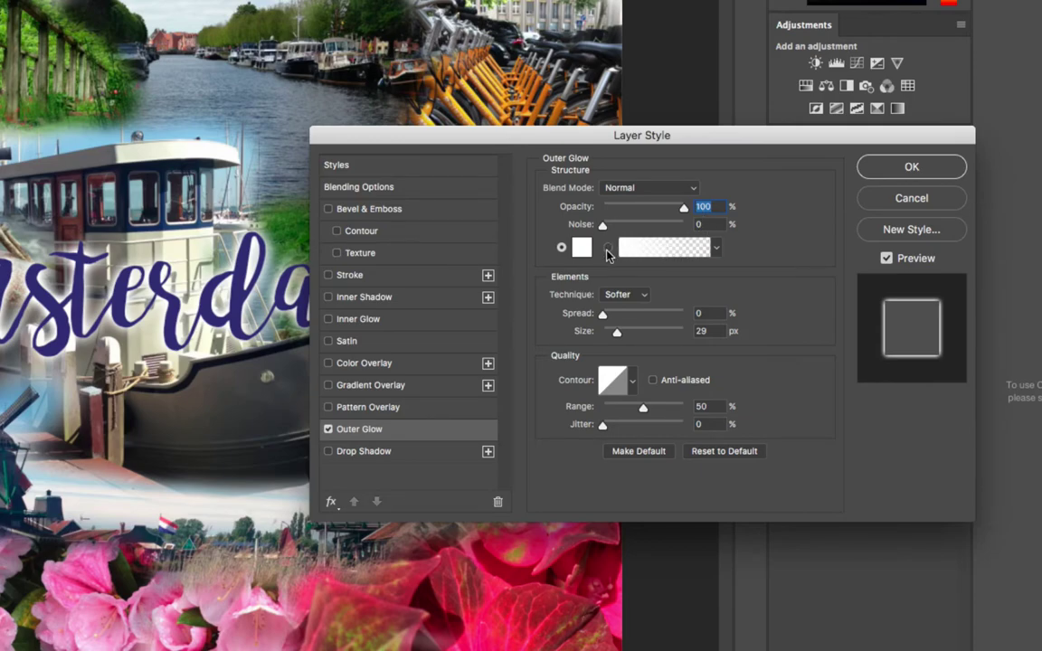
mouse_move(619, 335)
mouse_down()
mouse_move(644, 335)
mouse_move(609, 317)
mouse_move(634, 317)
mouse_move(611, 318)
mouse_up()
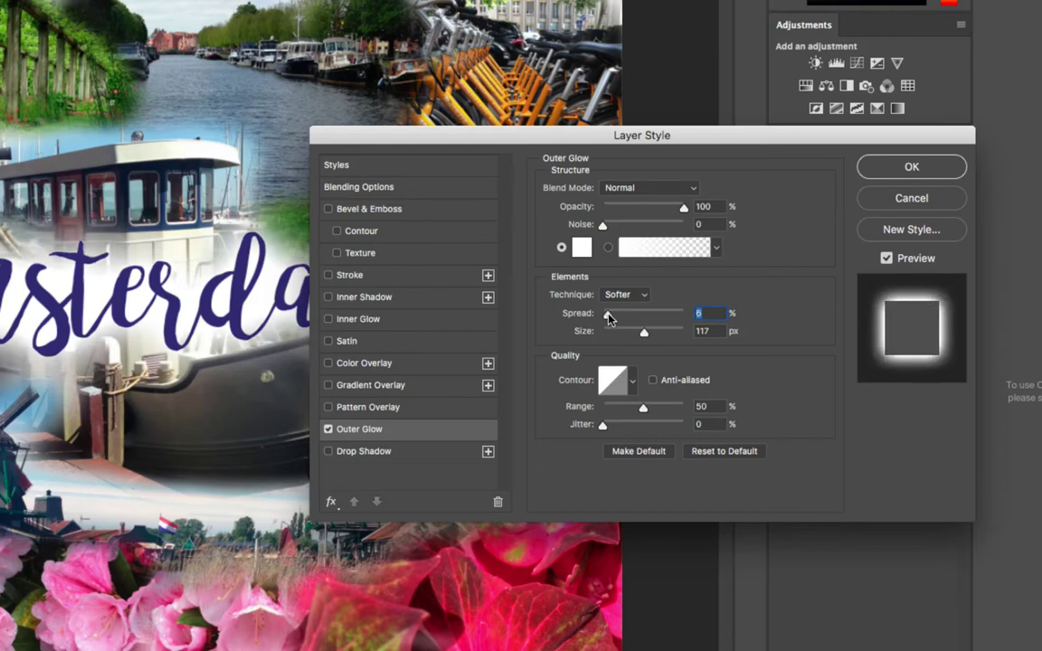
click(868, 167)
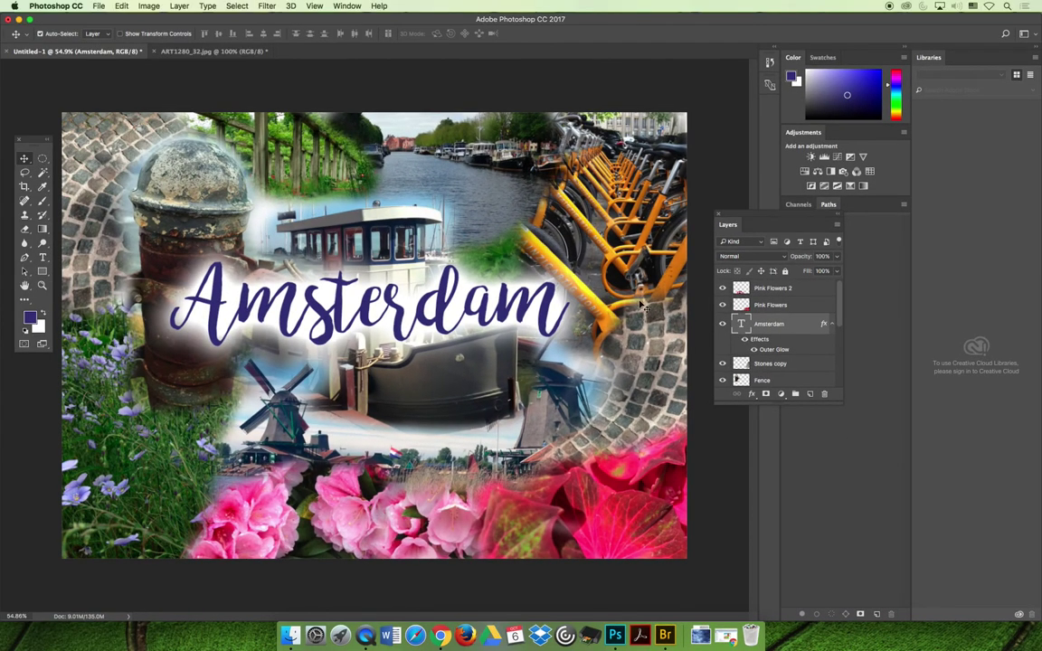
click(50, 110)
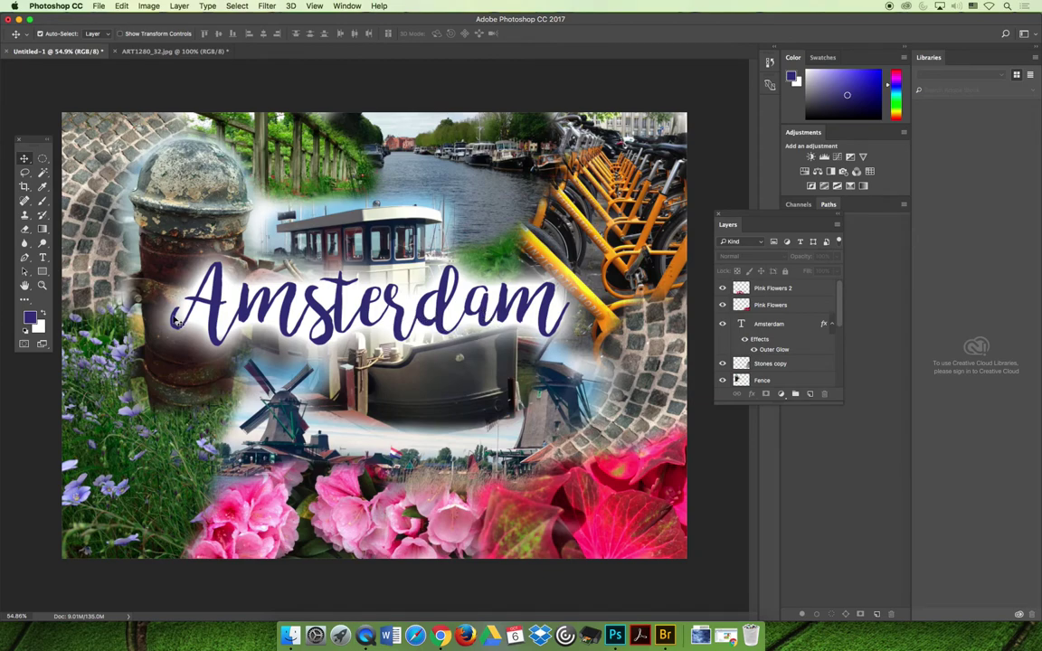
Enlarge the Amsterdam text to 100 pt and move it so the whole word is centered across the collage
click(42, 257)
click(276, 288)
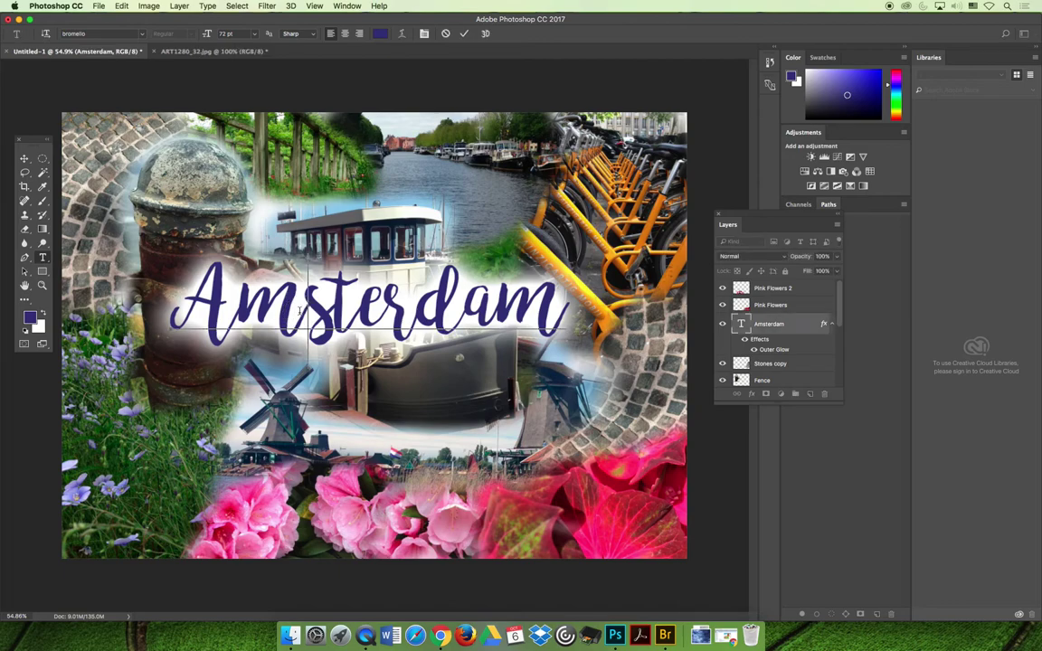
double_click(276, 283)
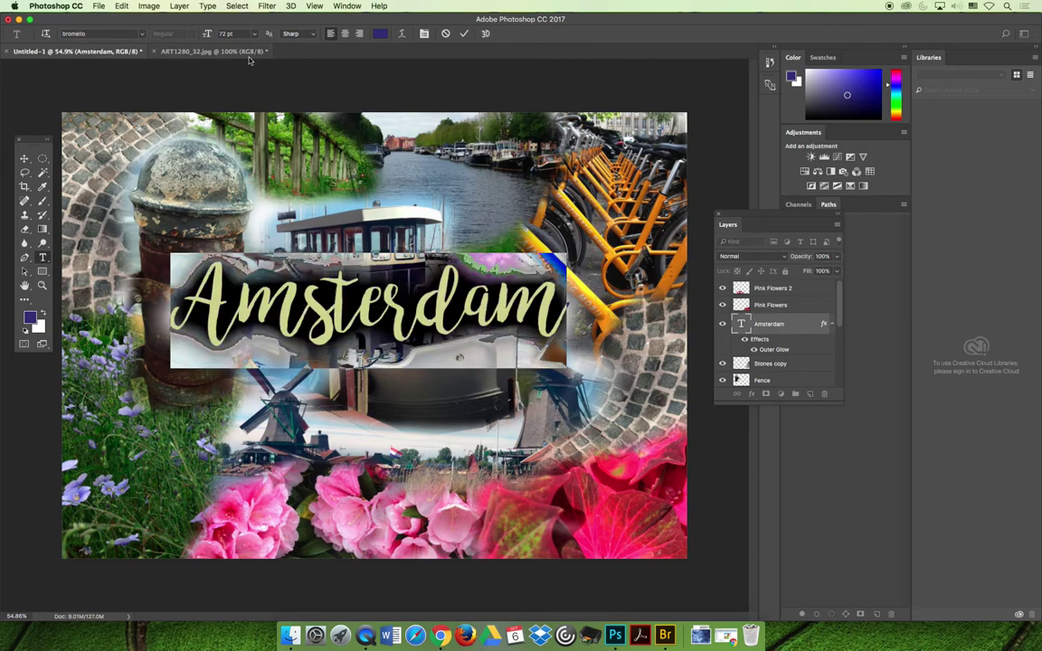
click(206, 34)
text(100)
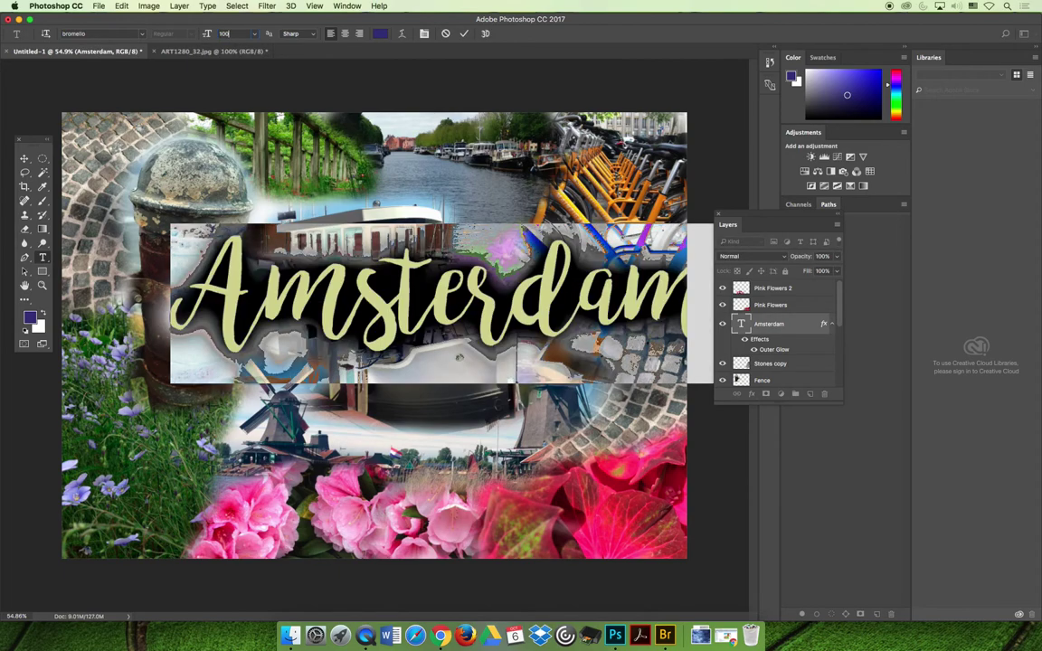
click(25, 159)
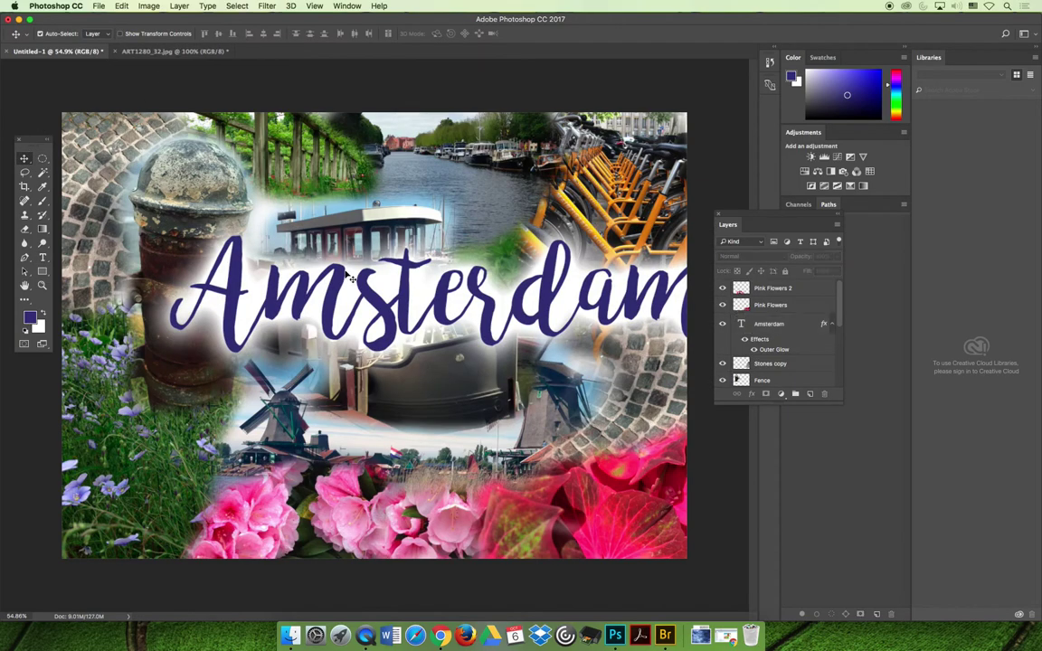
drag(439, 288, 412, 332)
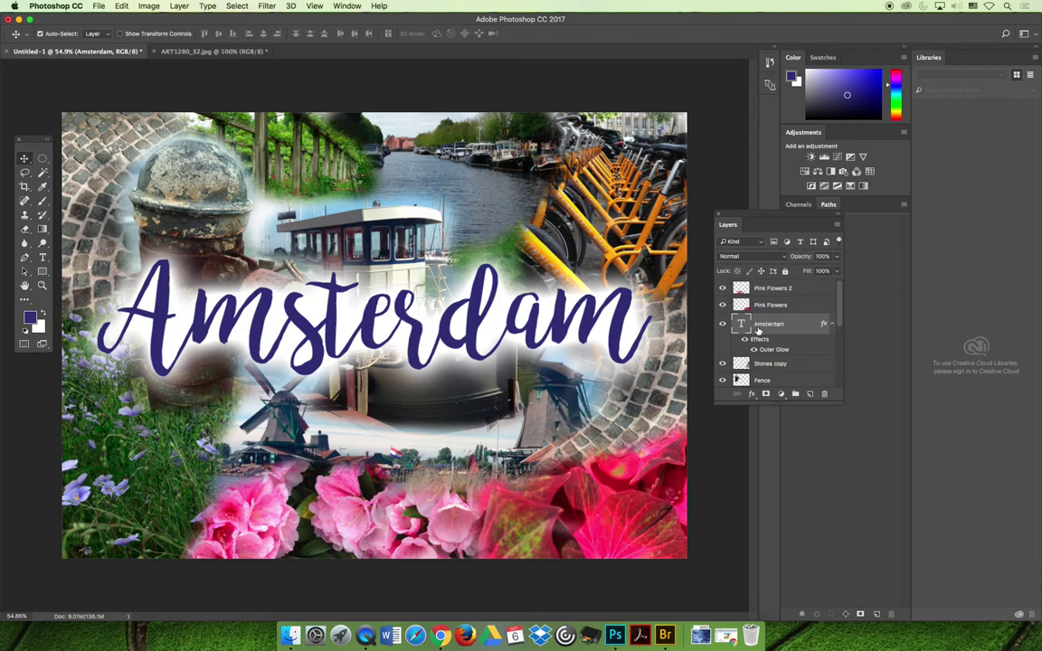
click(752, 394)
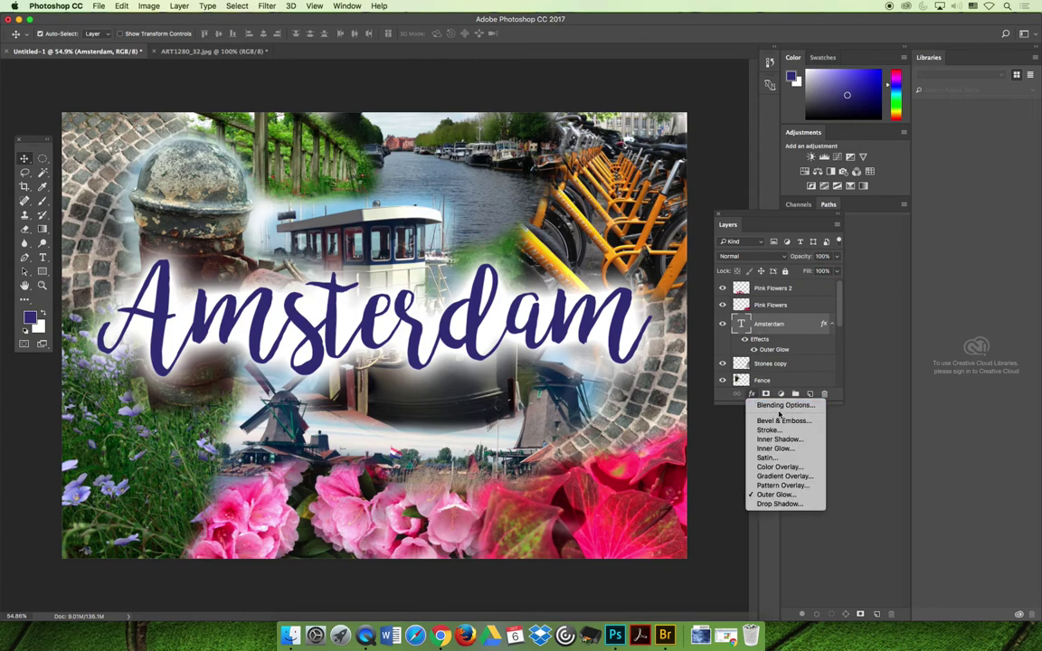
click(780, 420)
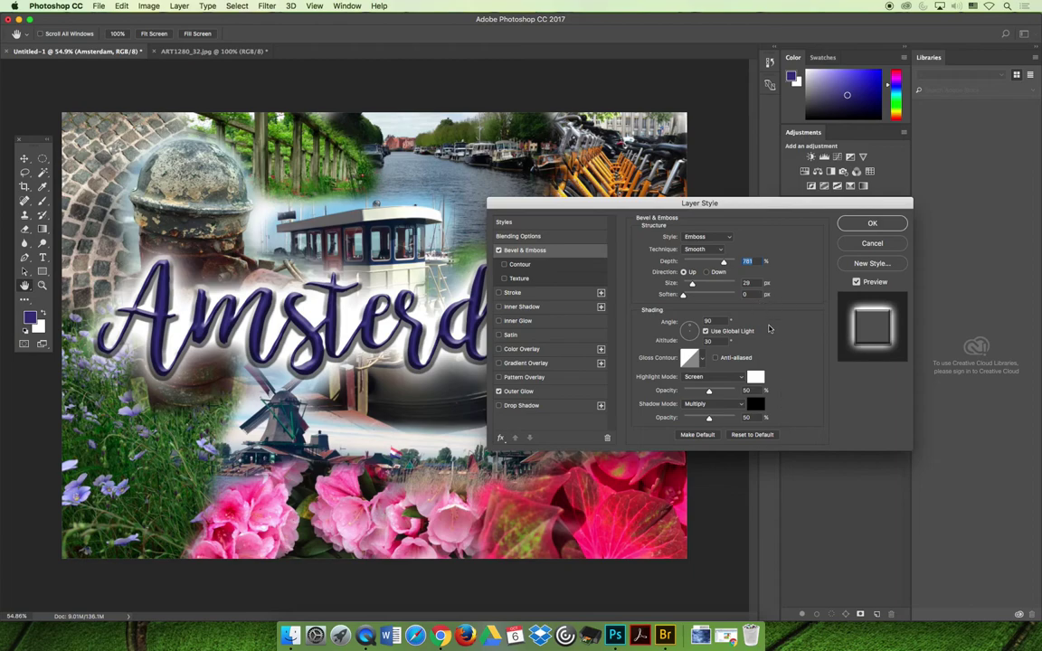
drag(698, 202, 764, 123)
click(941, 166)
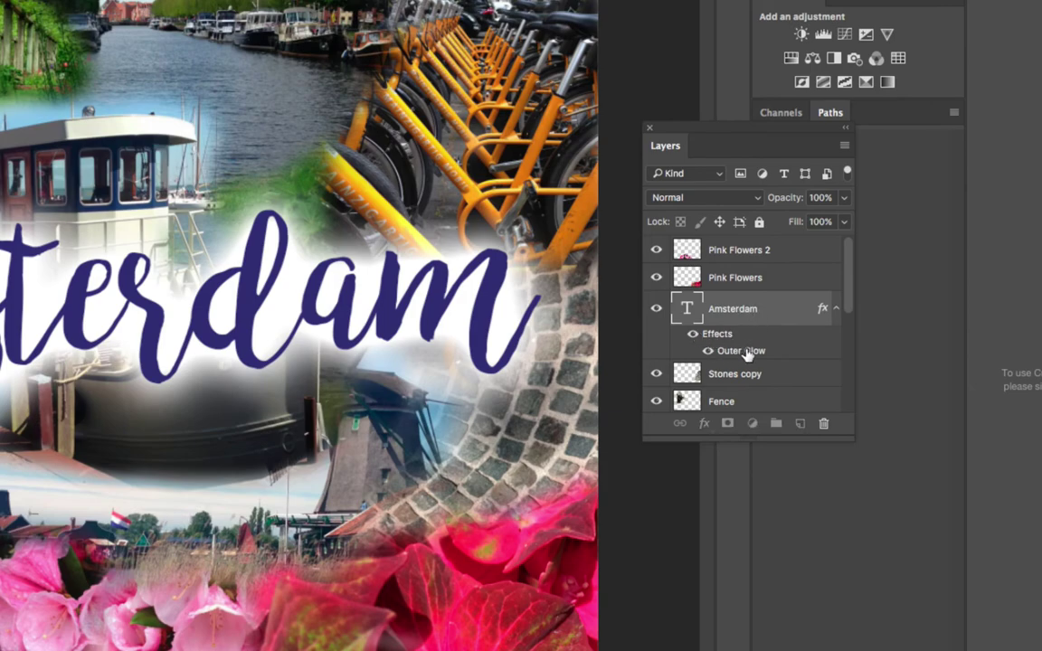
Edit the Amsterdam layer's Outer Glow, try a red glow (#d32929), and set the glow color to light lavender blue (#a8abc7)
double_click(747, 352)
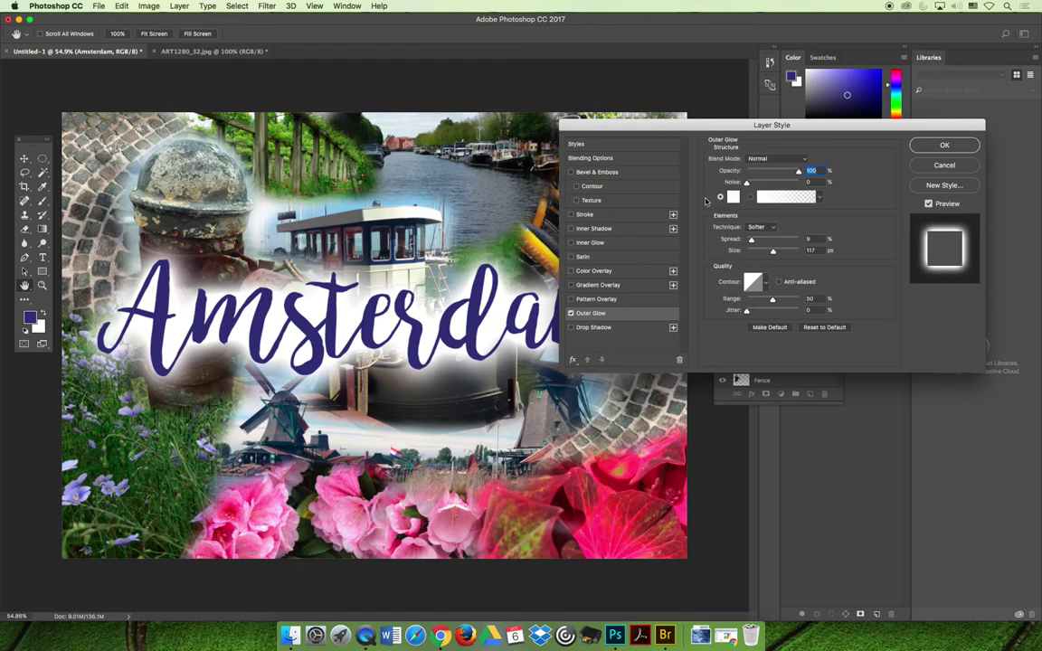
click(734, 198)
click(493, 246)
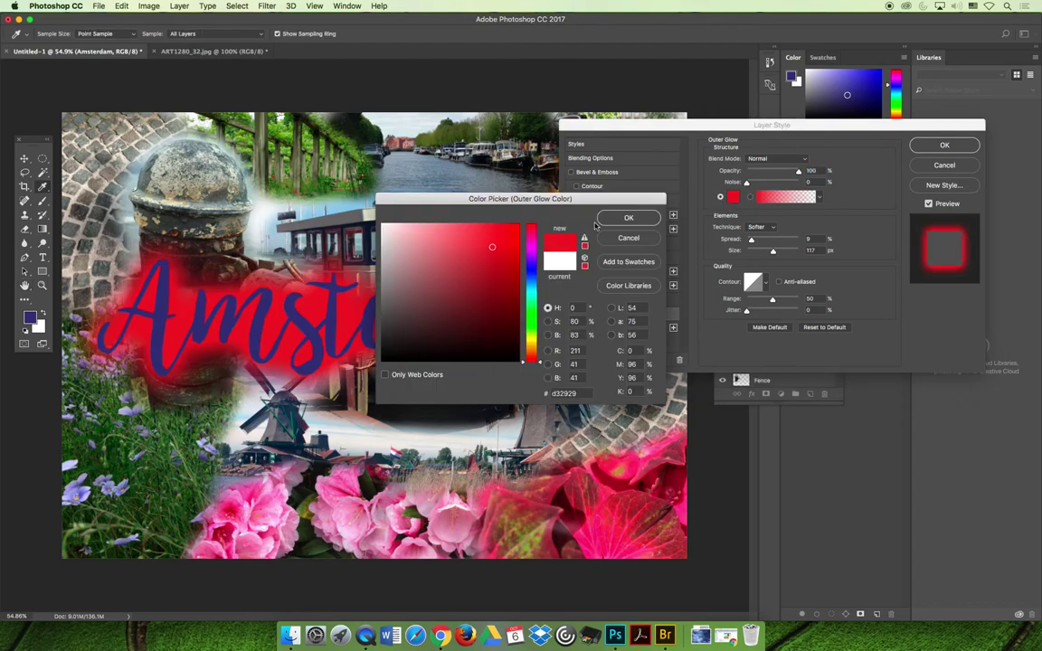
drag(580, 203, 784, 340)
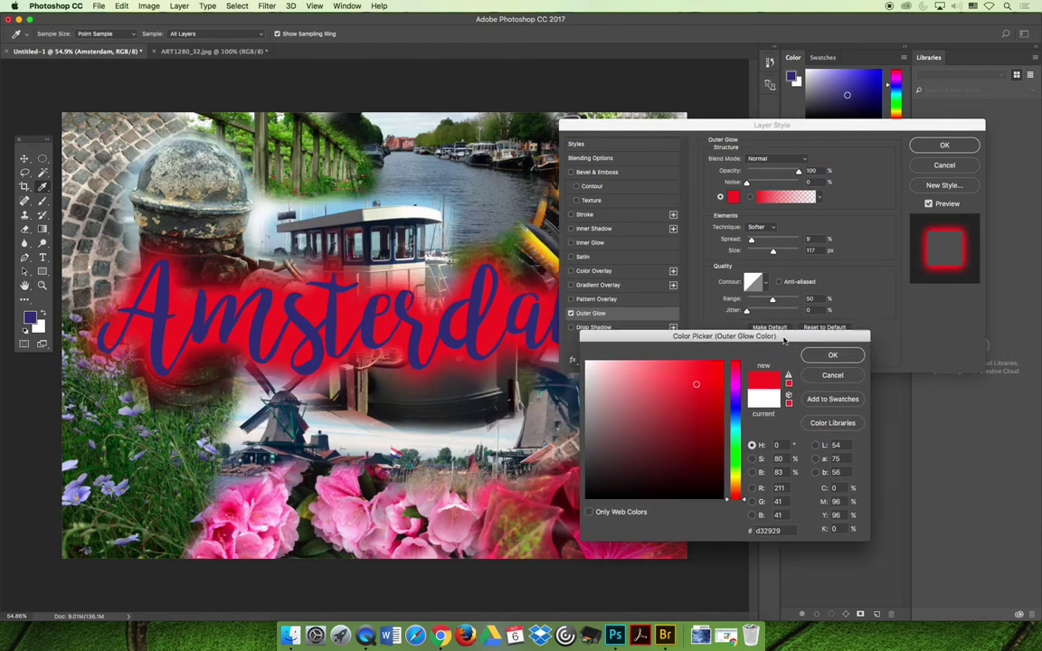
click(735, 412)
click(618, 403)
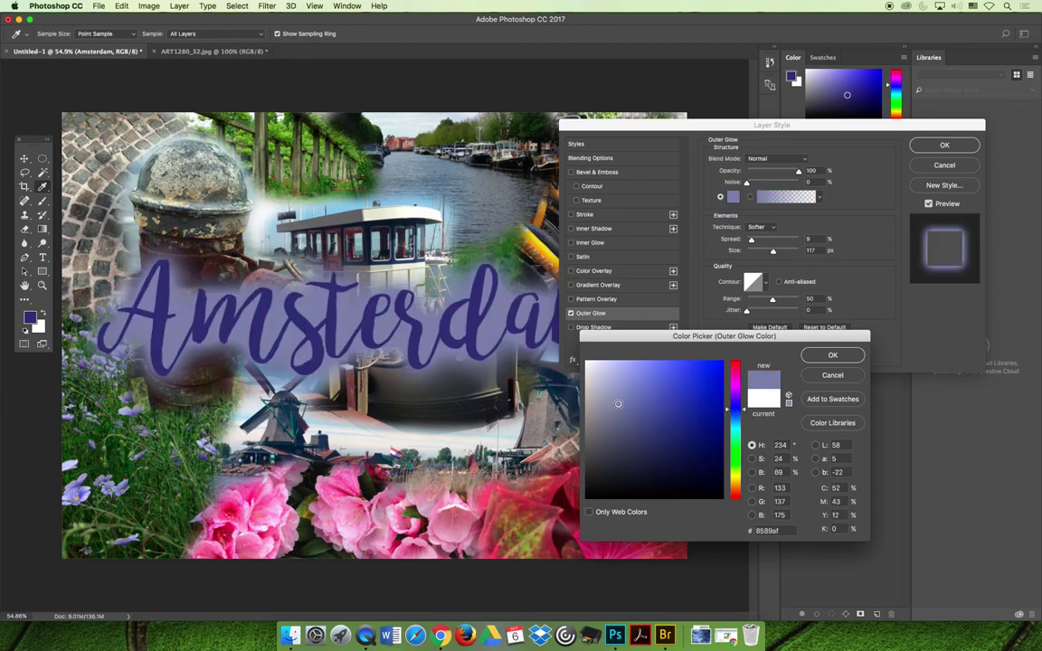
drag(613, 408, 600, 383)
click(607, 391)
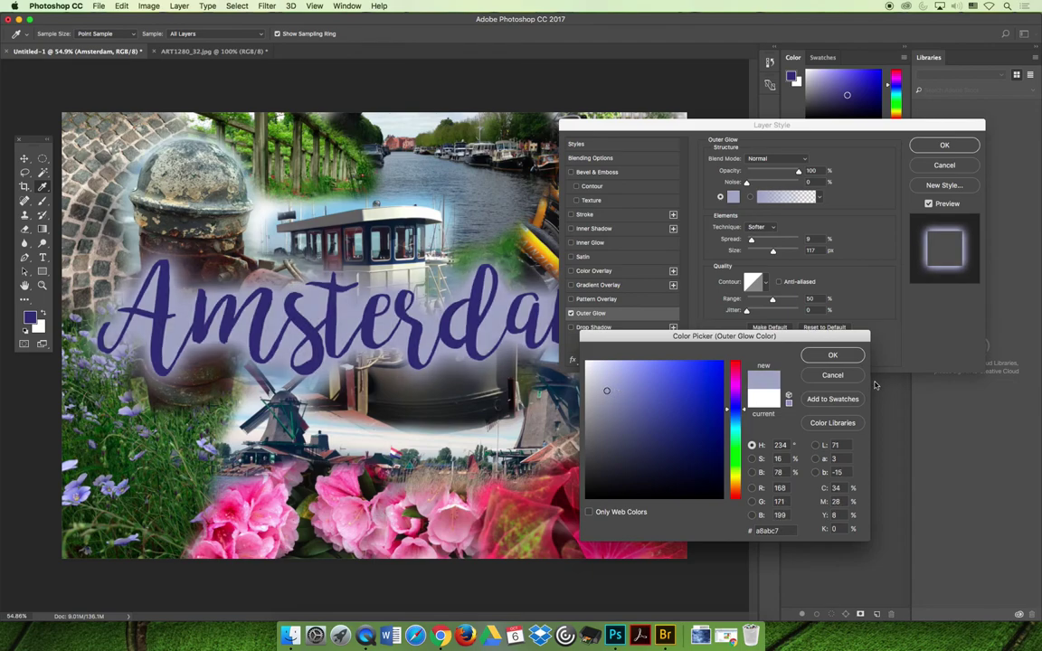
key(Return)
key(Return)
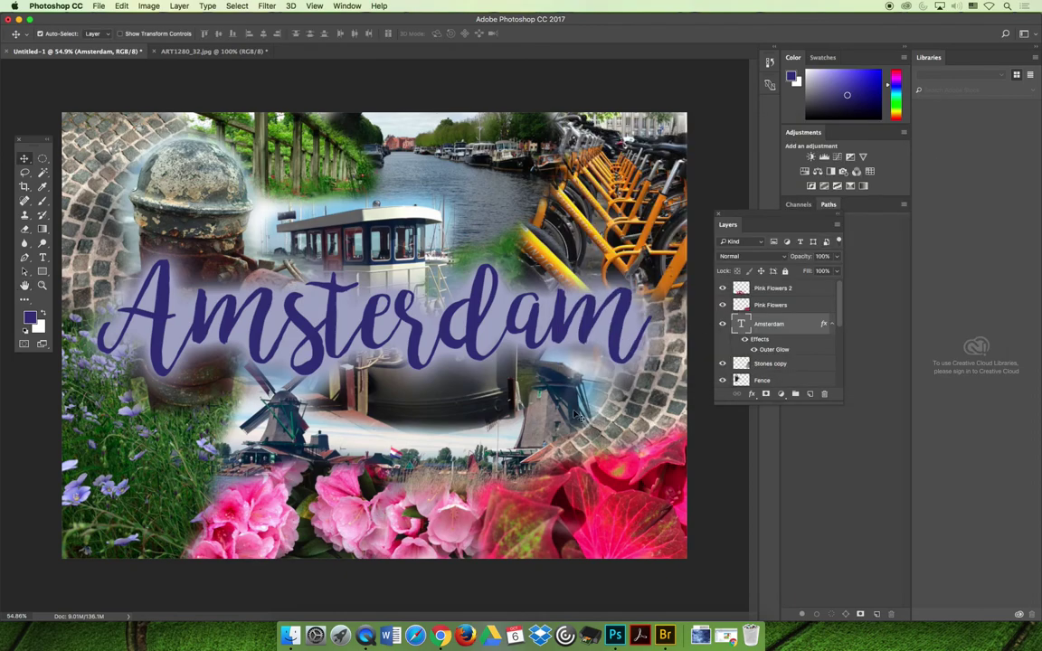